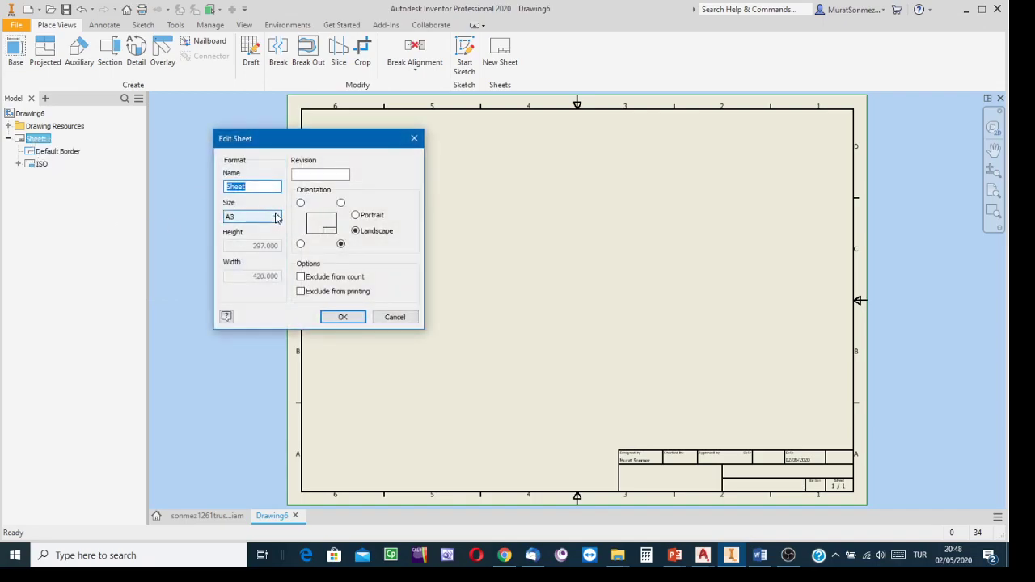
Set the drawing sheet's size to A1 and start a base view on it
click(270, 218)
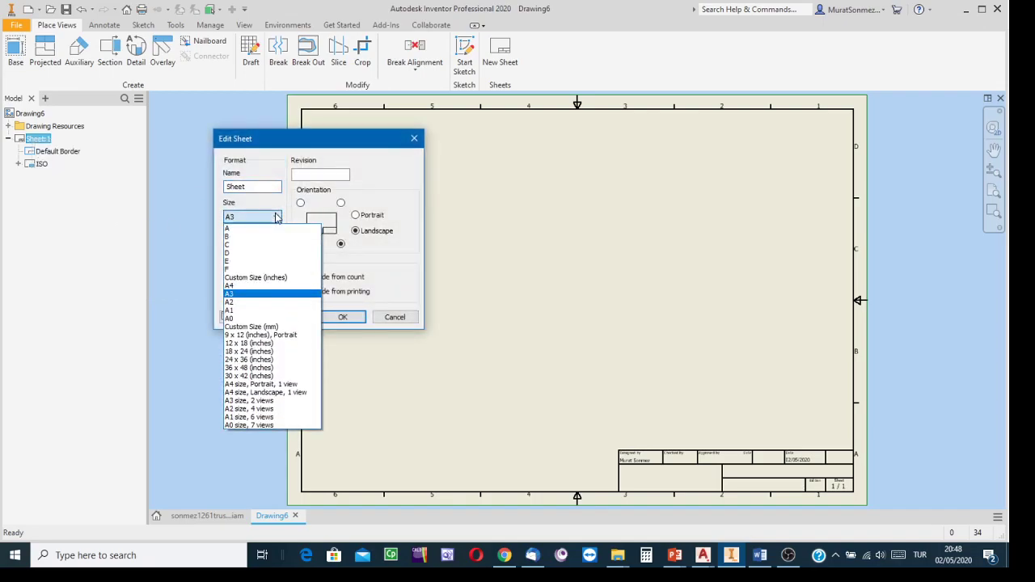
click(242, 302)
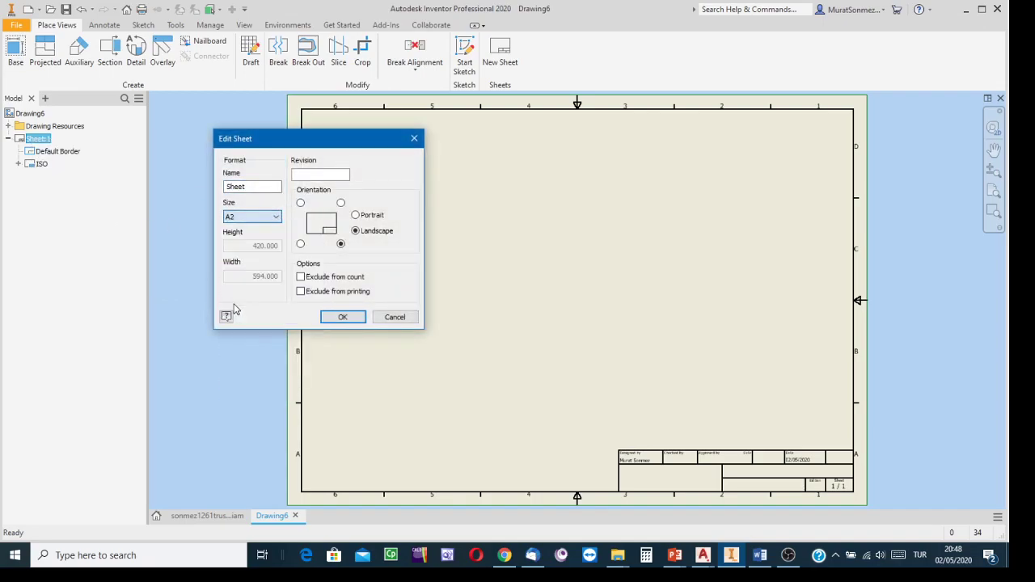
click(276, 216)
click(232, 311)
click(343, 317)
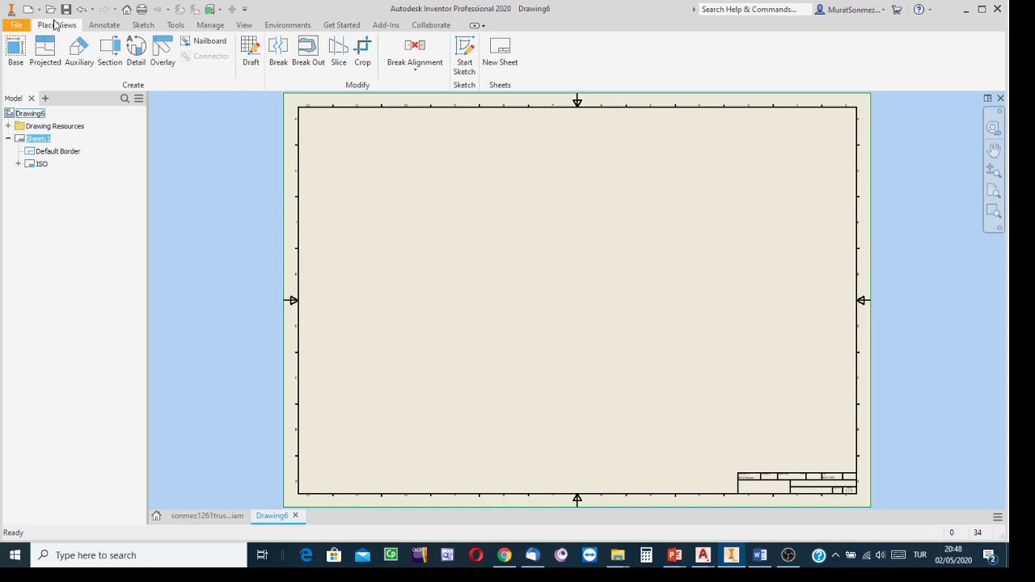
click(14, 52)
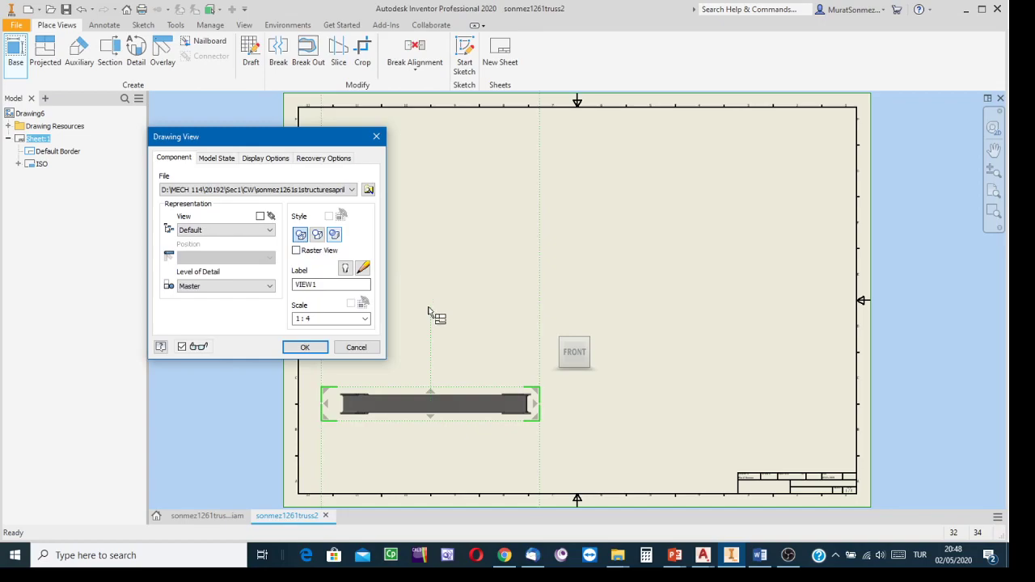
click(369, 189)
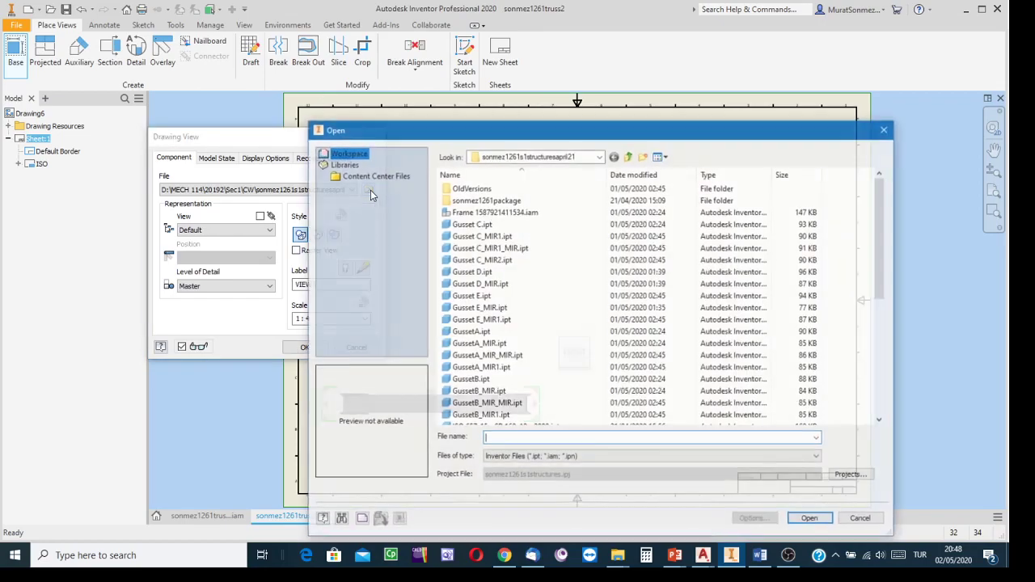
scroll(505, 212, down, 6)
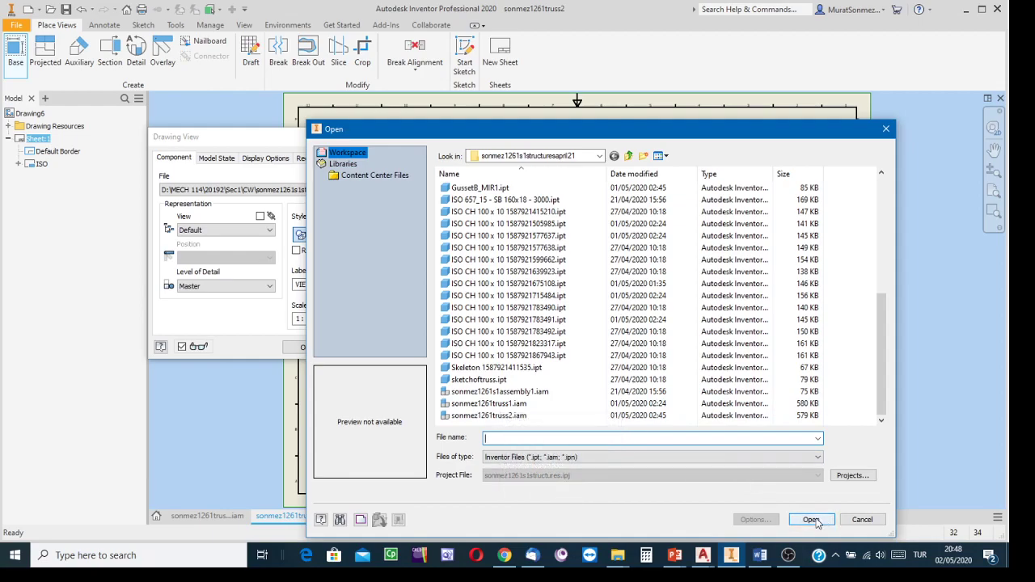
click(862, 519)
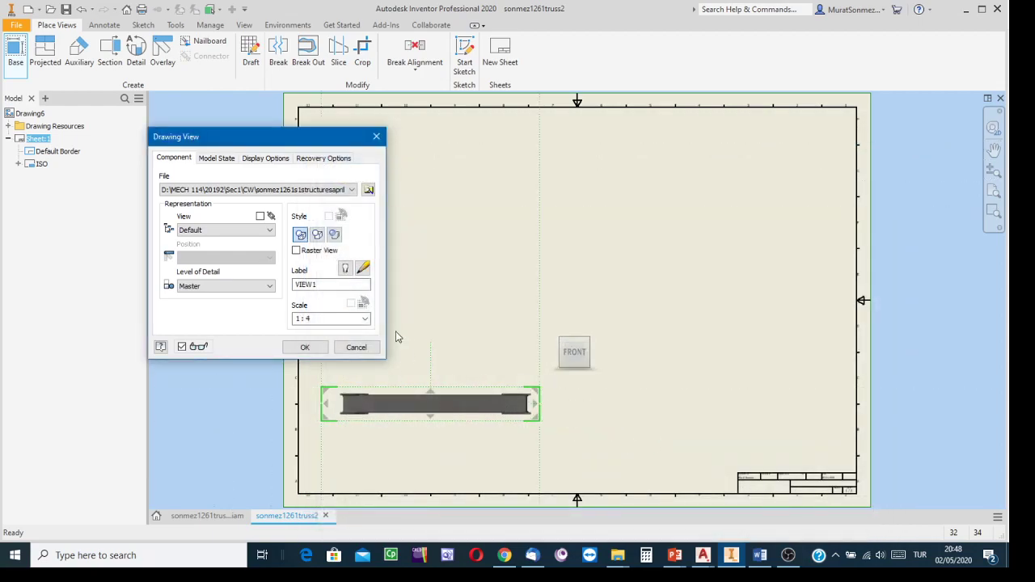
mouse_move(549, 328)
click(368, 190)
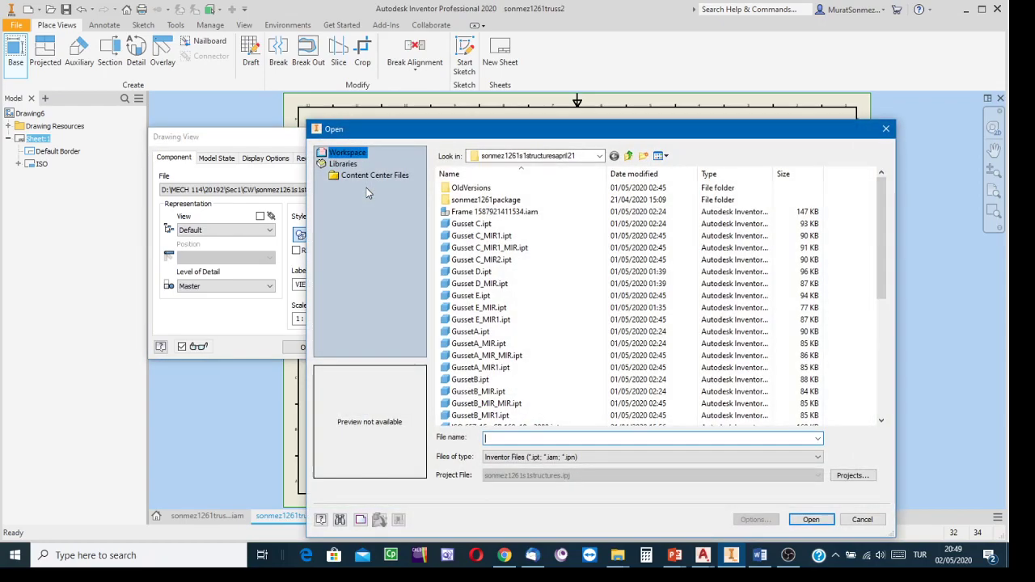
scroll(524, 402, down, 6)
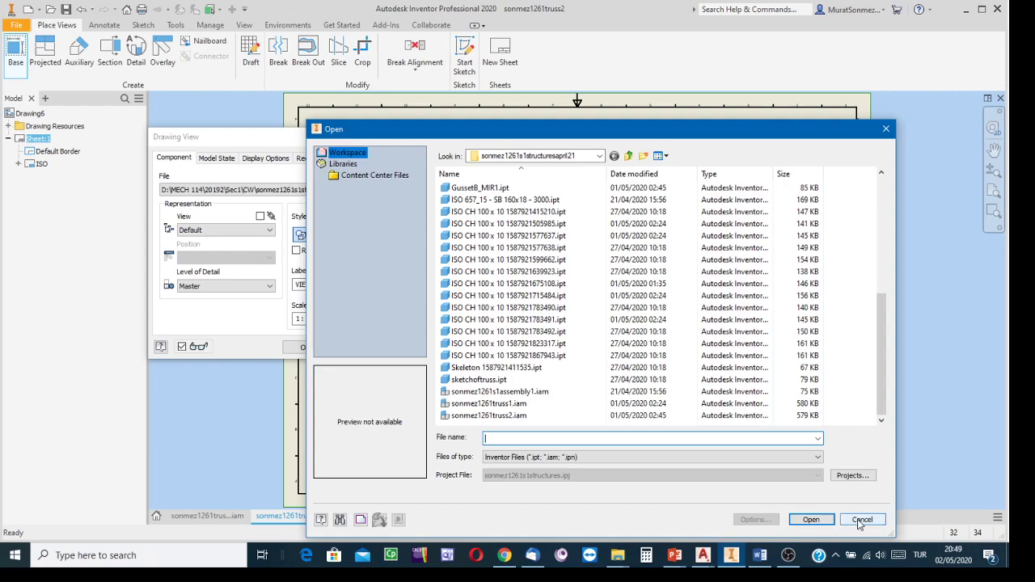
click(859, 524)
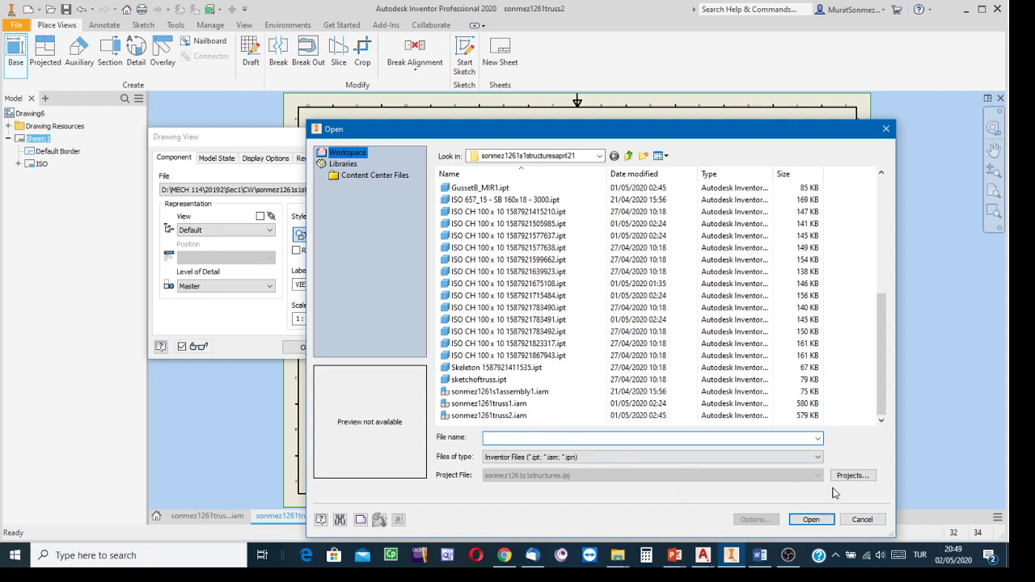
click(862, 520)
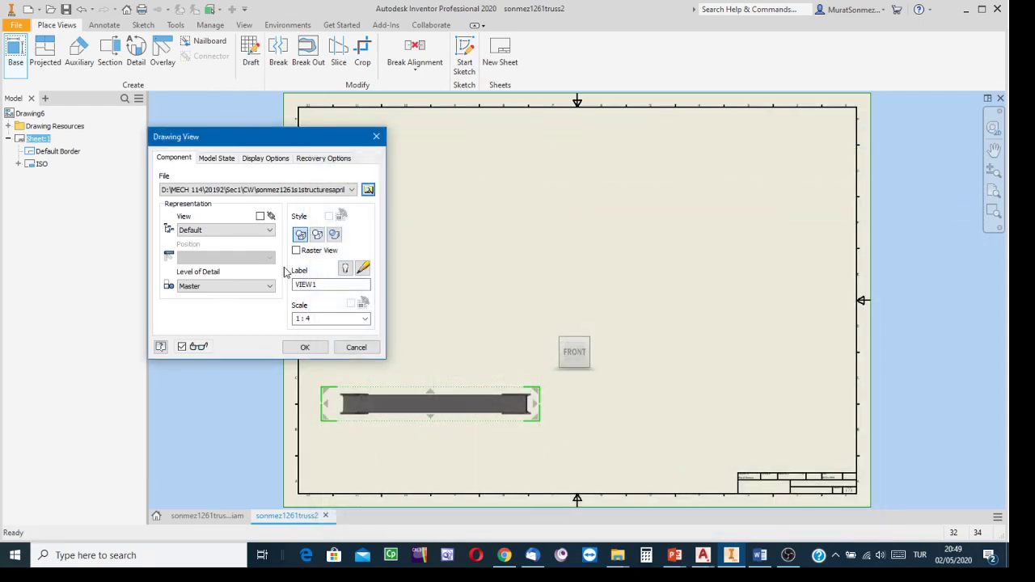
Choose the truss1 assembly (.iam) from the project workspace as the source model of the base view
click(368, 189)
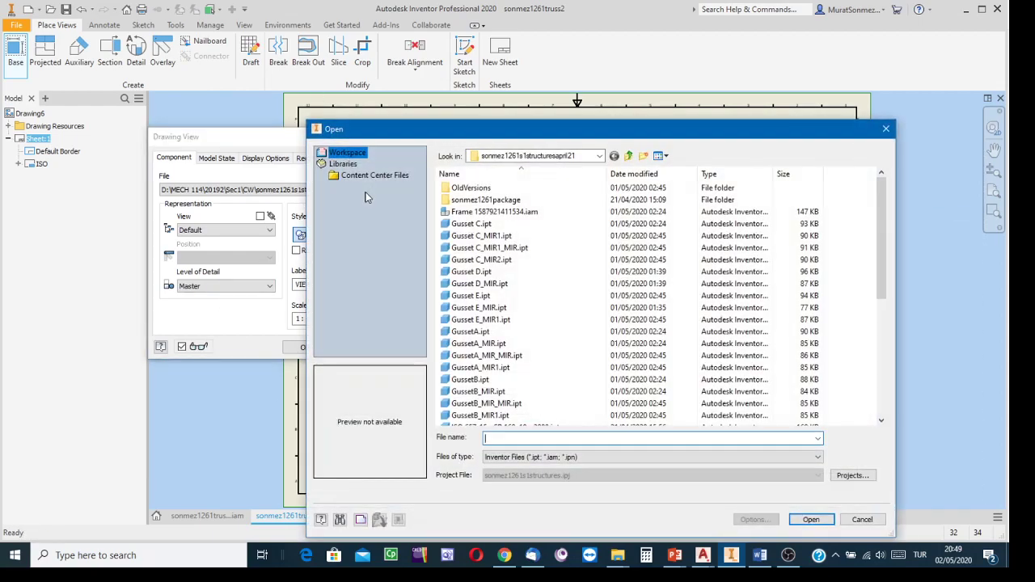
scroll(542, 412, down, 6)
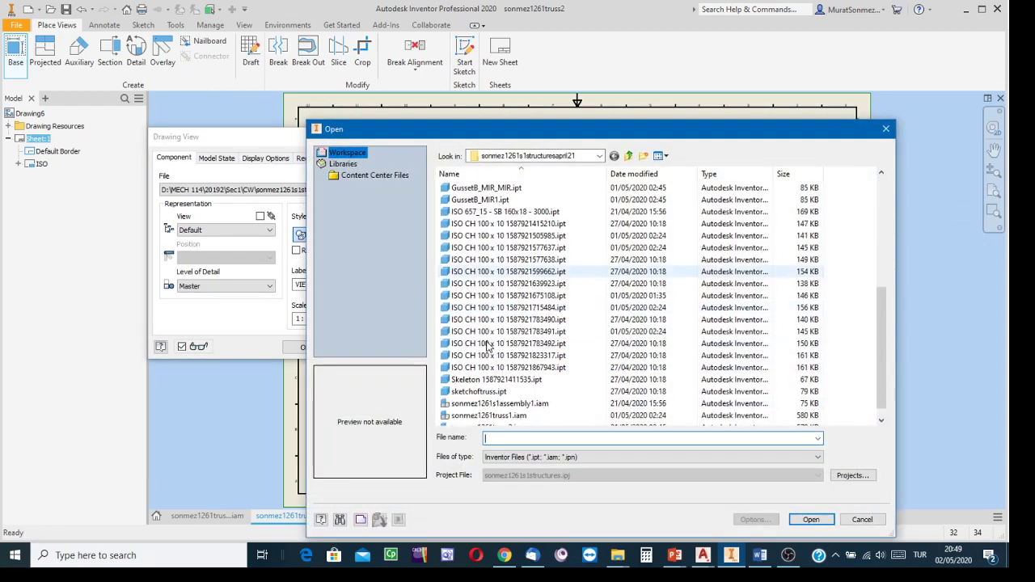
click(500, 407)
click(815, 520)
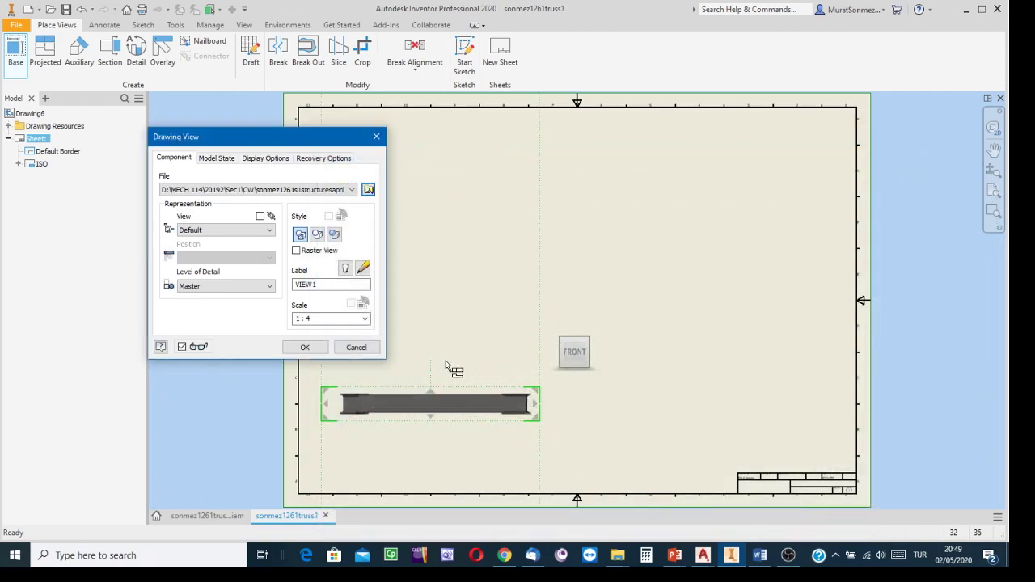
Move the base view to the middle of the sheet, orient it to the Bottom face showing the truss elevation, and scale it 1:10
mouse_move(445, 394)
mouse_down()
mouse_move(507, 377)
mouse_move(573, 288)
mouse_up()
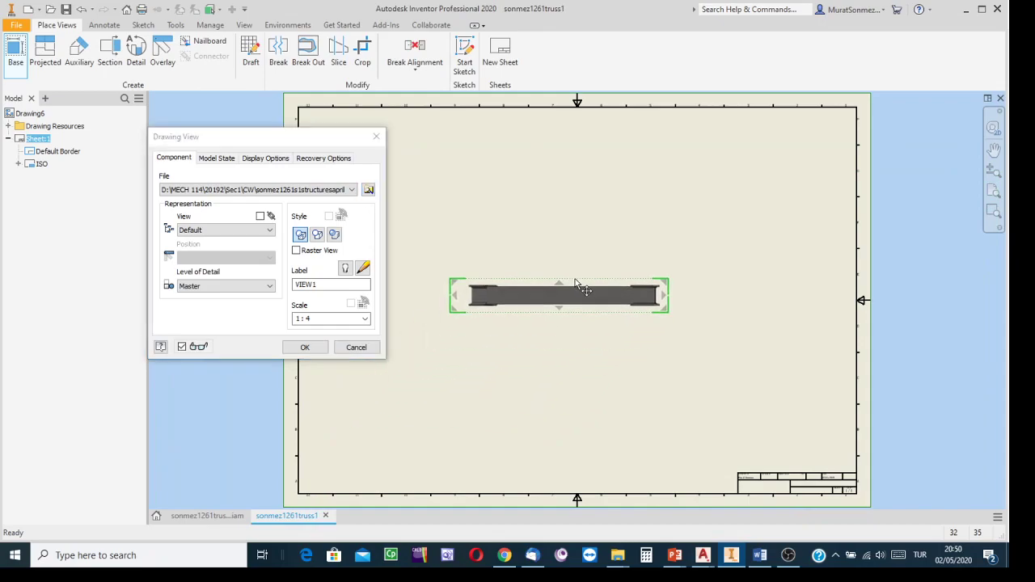
click(685, 215)
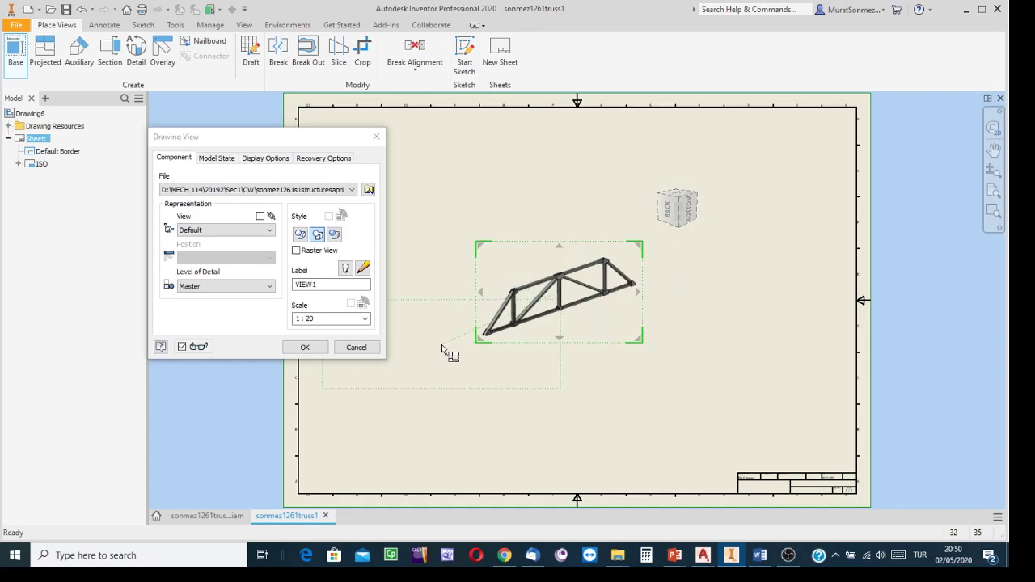
click(689, 210)
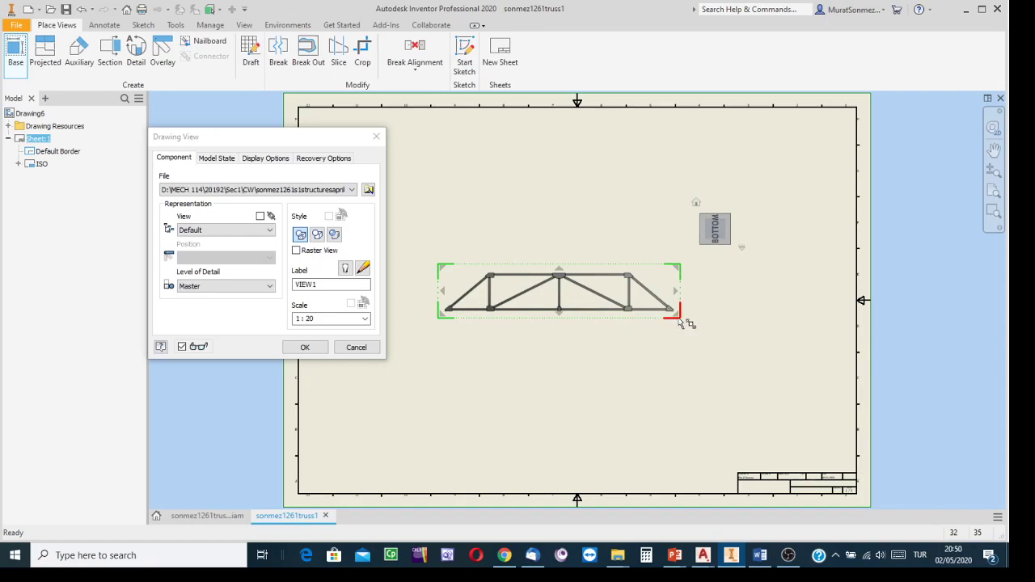
click(313, 319)
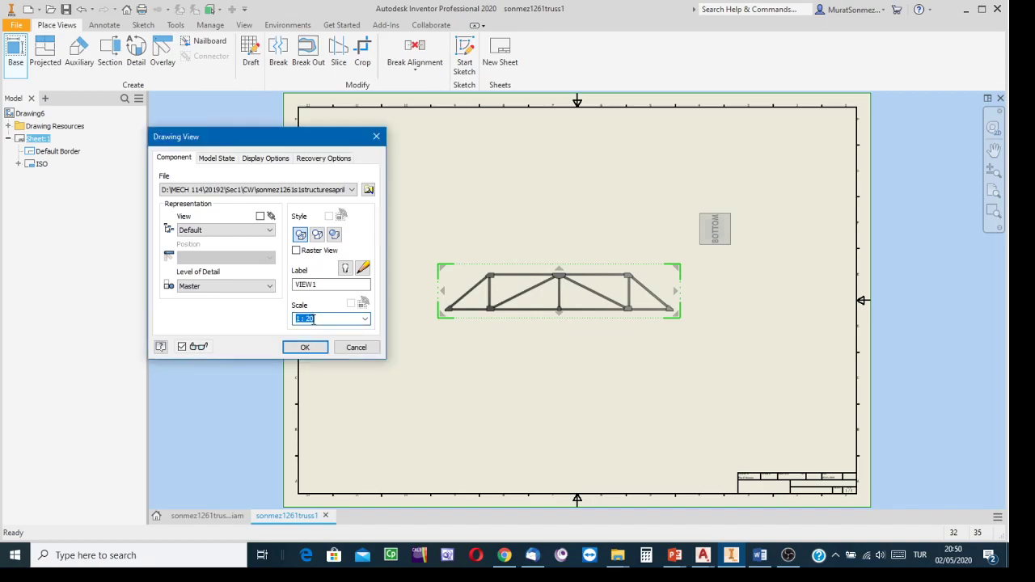
click(313, 320)
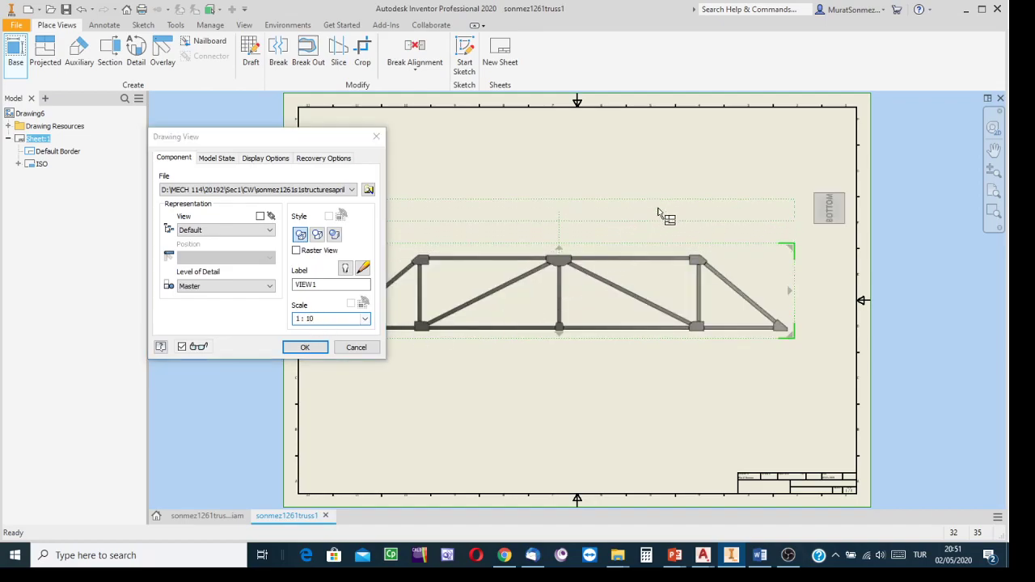
click(636, 226)
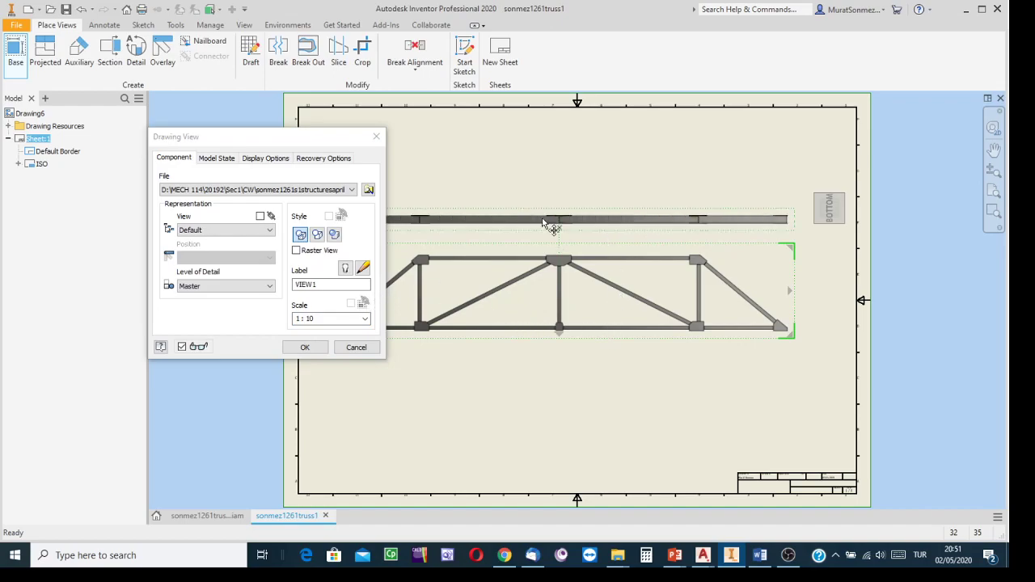
mouse_move(325, 146)
mouse_down()
mouse_move(304, 219)
mouse_move(304, 334)
mouse_move(360, 231)
mouse_up()
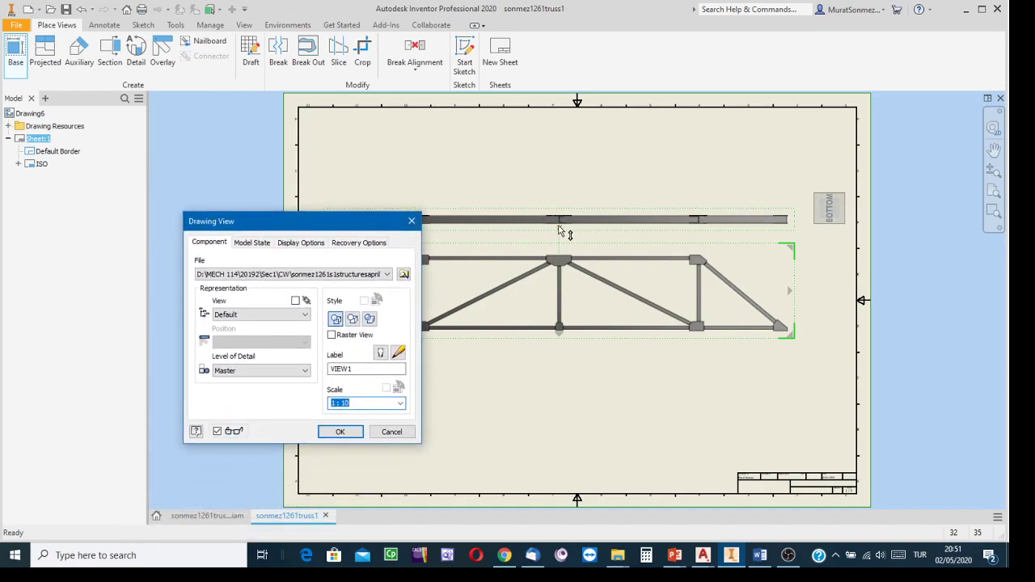
click(558, 230)
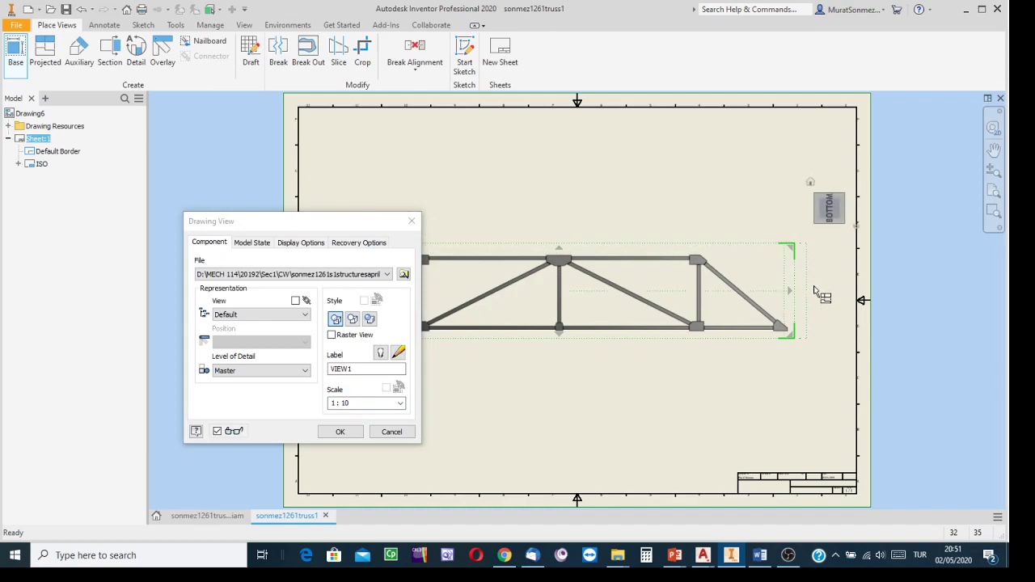
Shift the truss base view slightly up and left on the sheet and place a projected side view to its right
drag(323, 298, 320, 328)
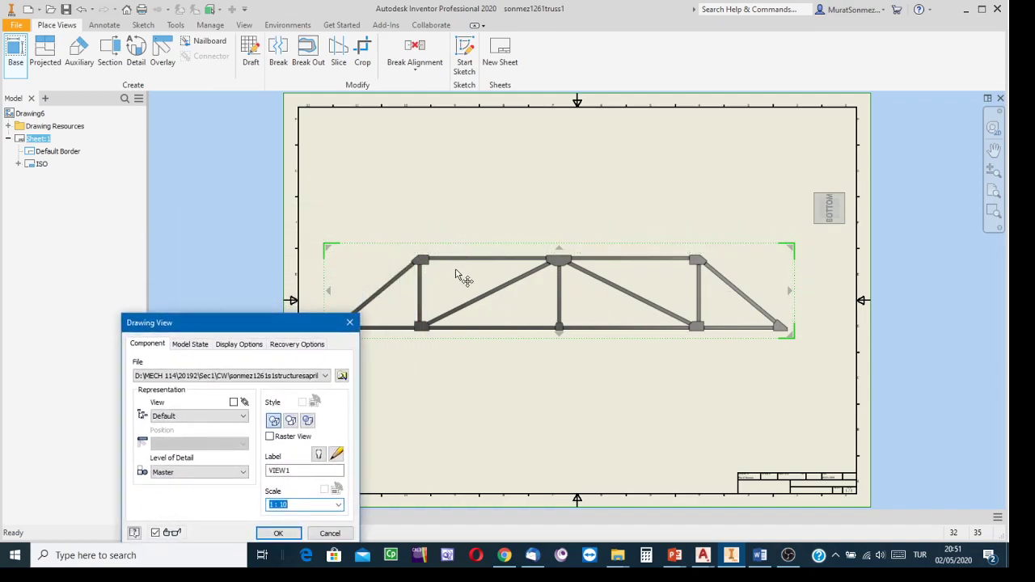
drag(460, 277, 444, 247)
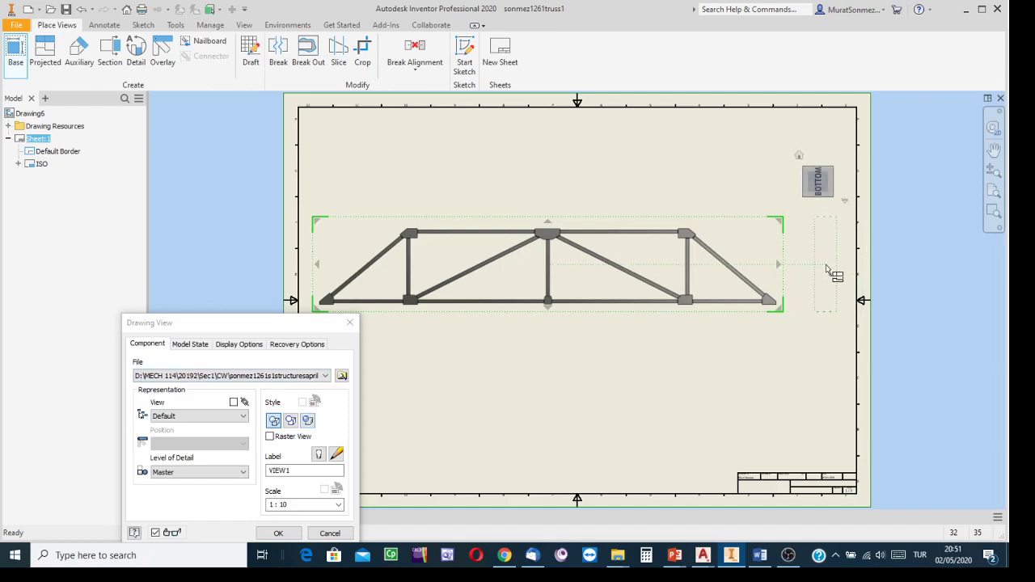
click(827, 270)
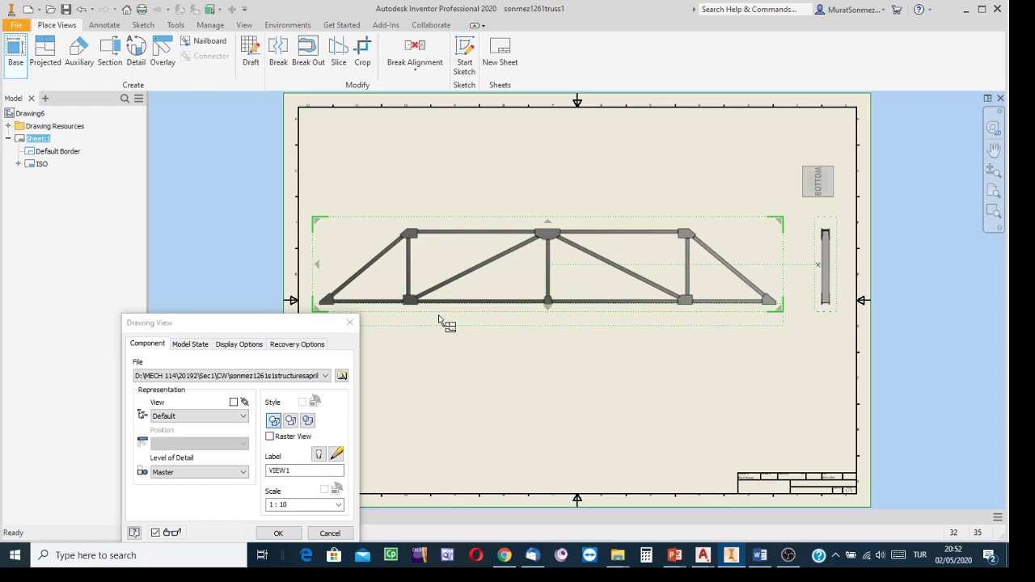
Set the view style to Hidden Line Removed and create the base and projected views
click(291, 422)
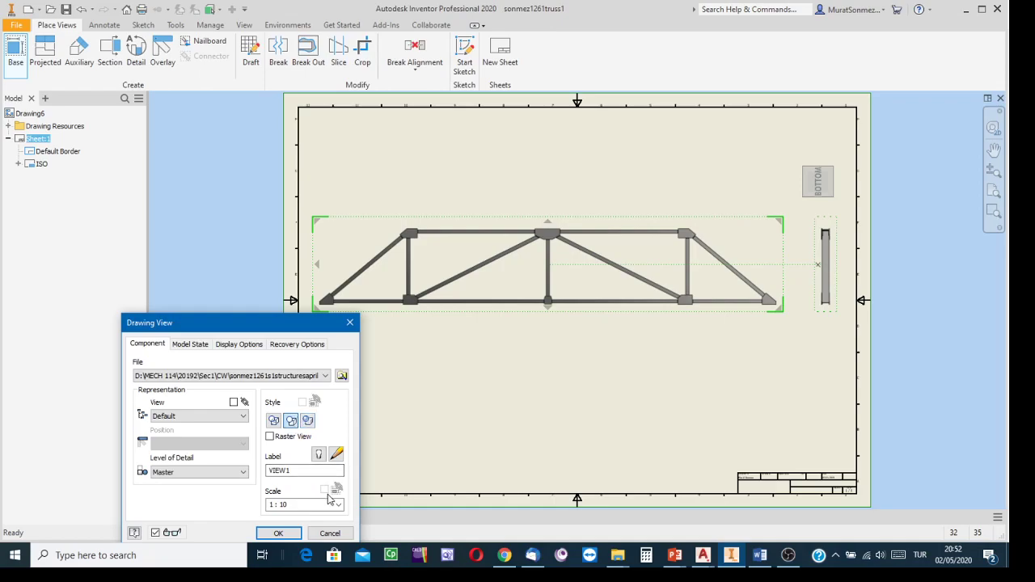
drag(266, 329, 226, 216)
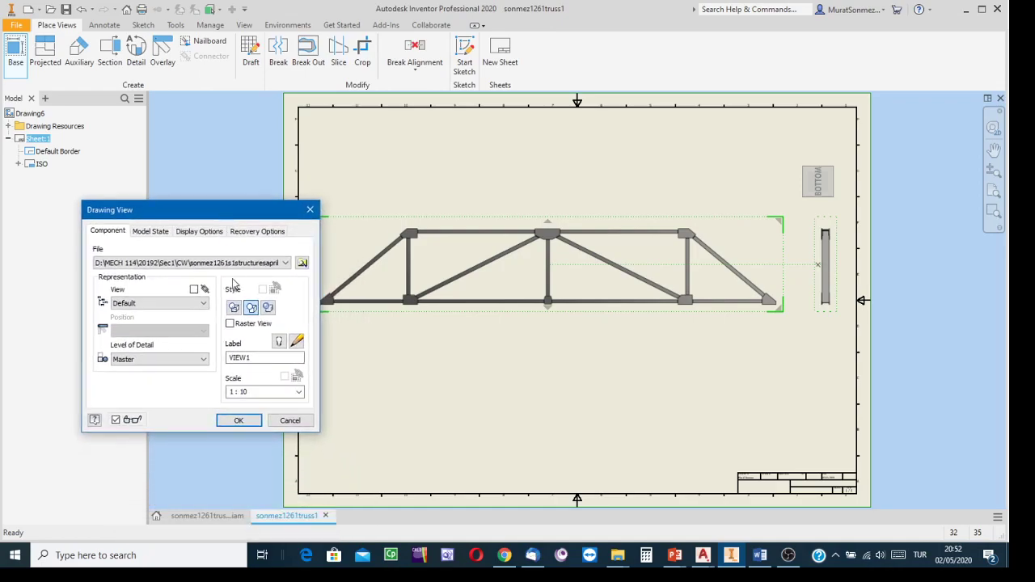
click(240, 420)
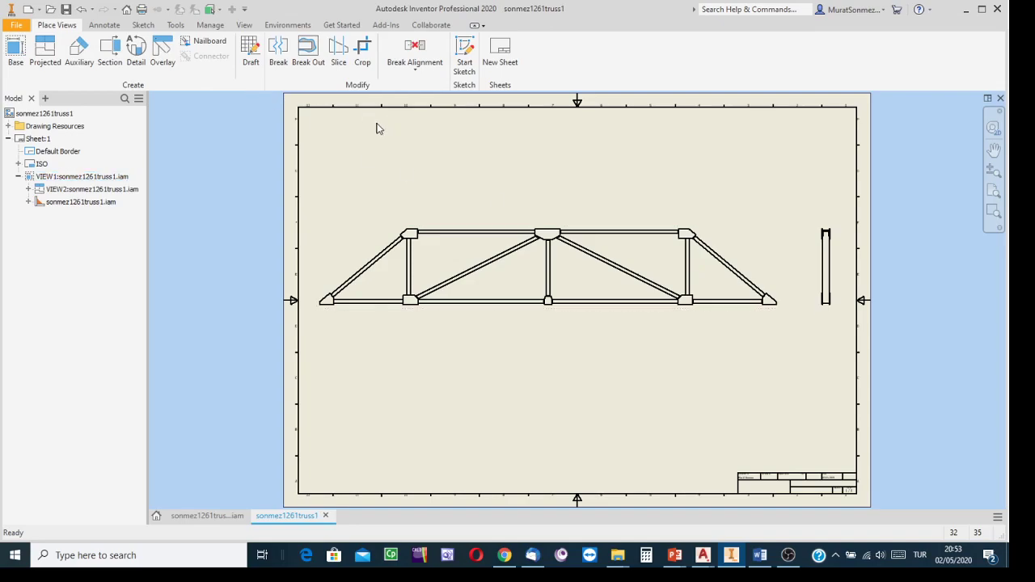
Start Auto Balloon on the truss elevation view and select all of its components for ballooning
click(102, 25)
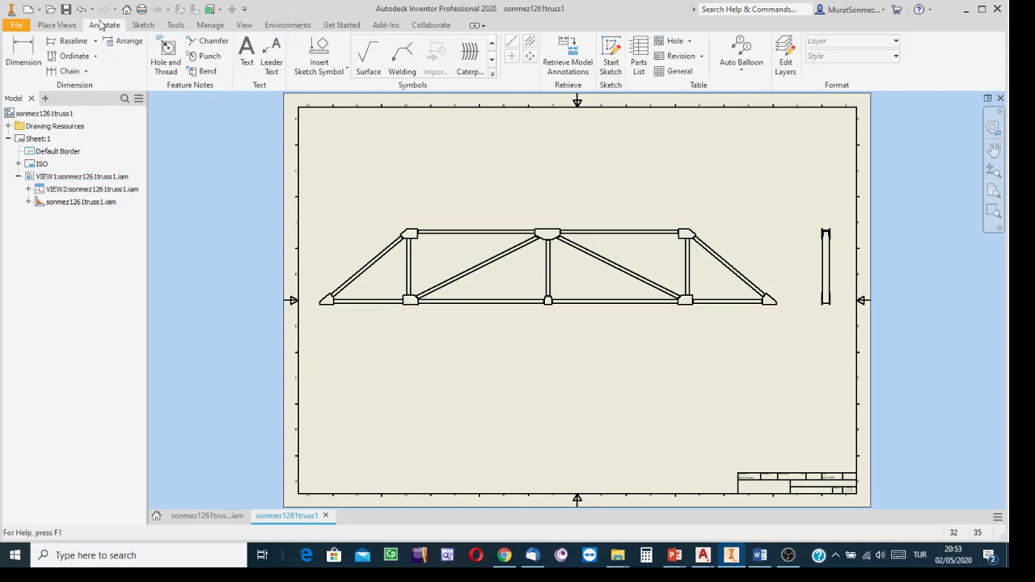
click(742, 50)
drag(667, 158, 305, 200)
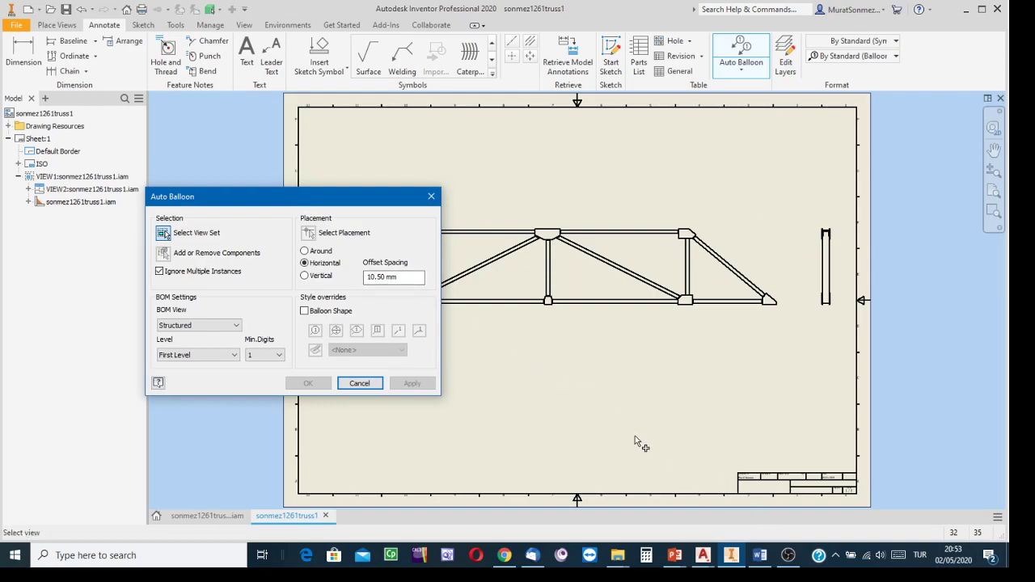
drag(353, 202, 363, 146)
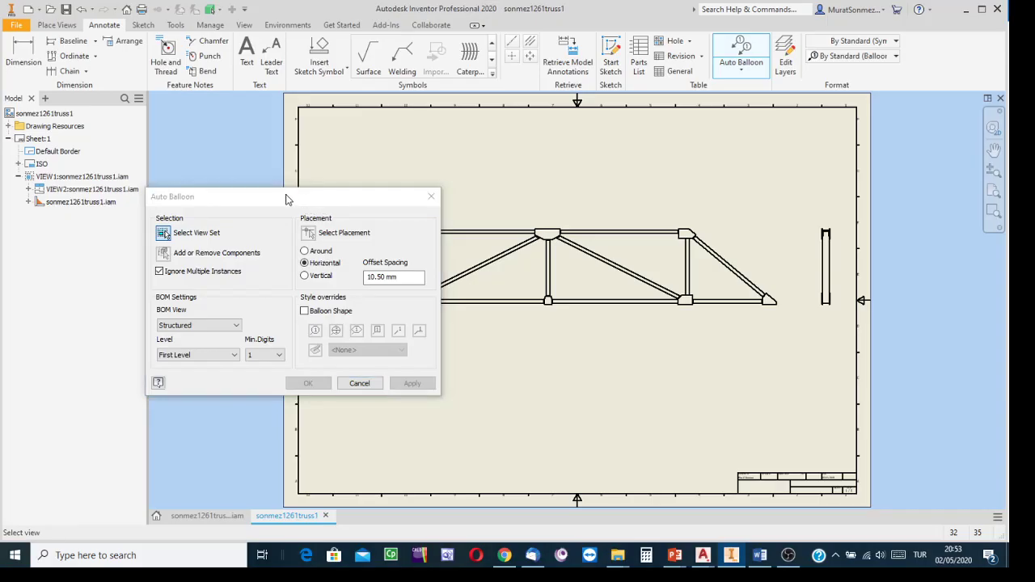
drag(286, 199, 186, 68)
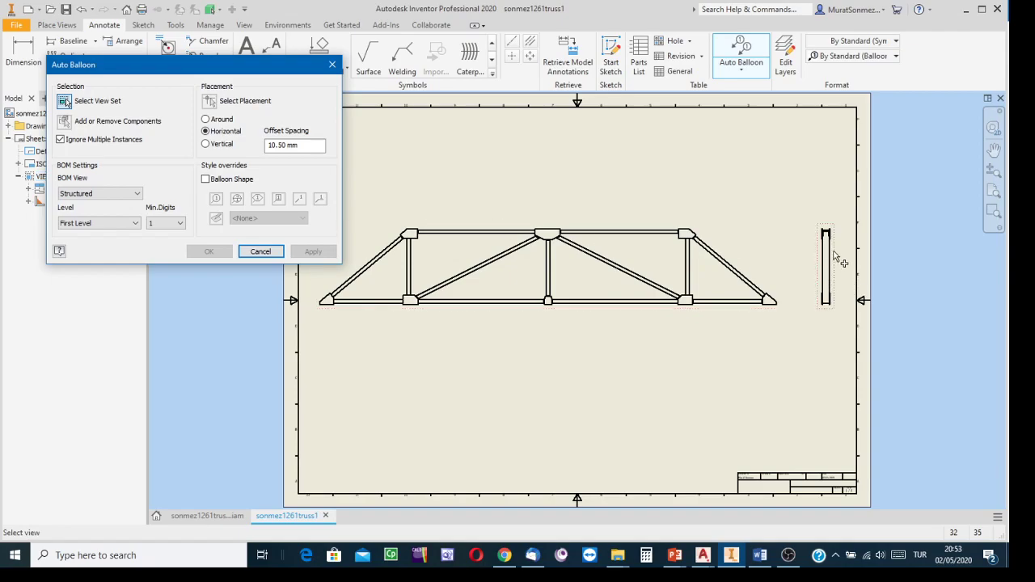
click(581, 228)
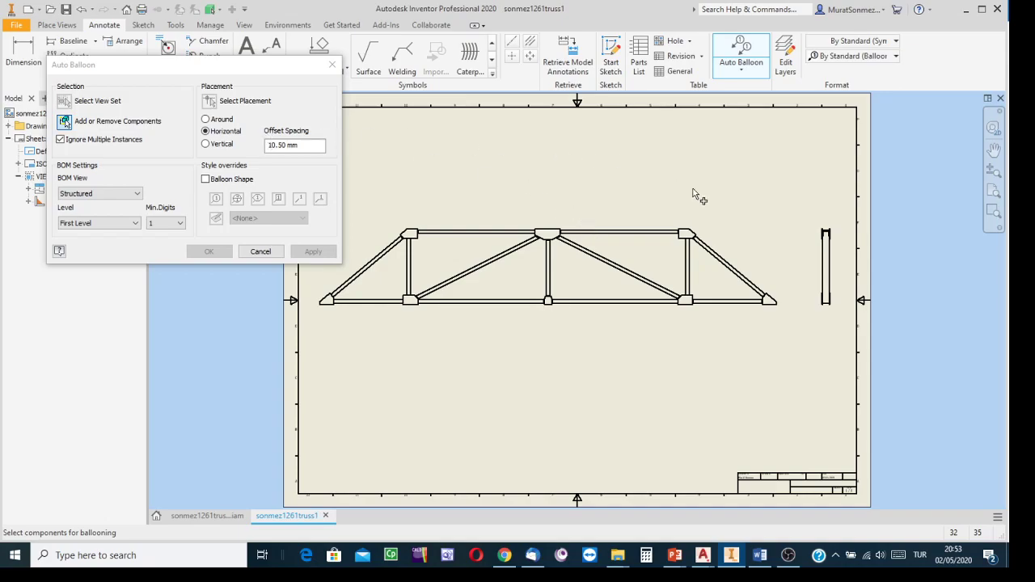
drag(792, 198, 311, 363)
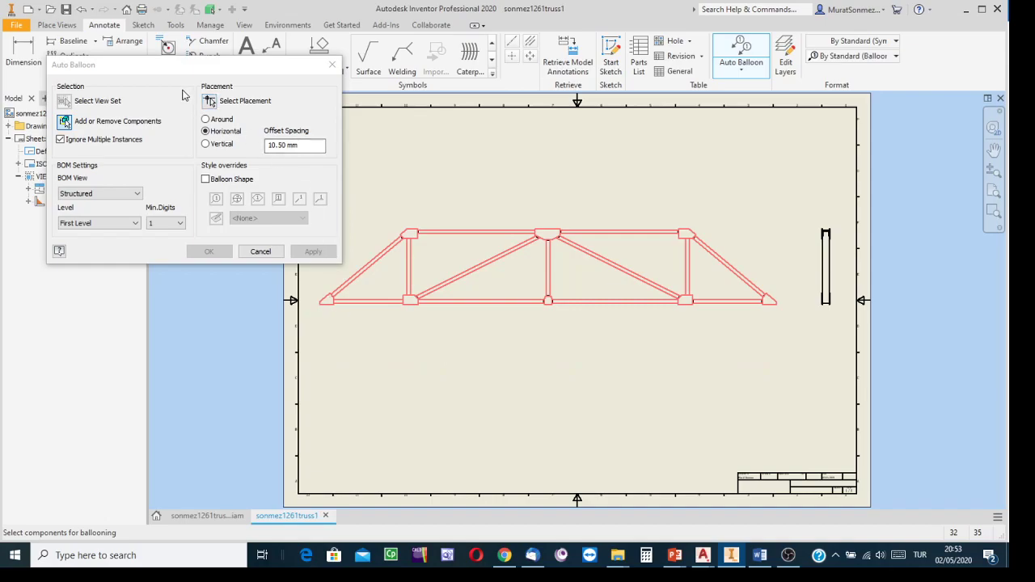
Place the automatic balloons around the elevation view with 10.50 mm offset spacing, enabling the assembly's BOM view to create them
click(212, 106)
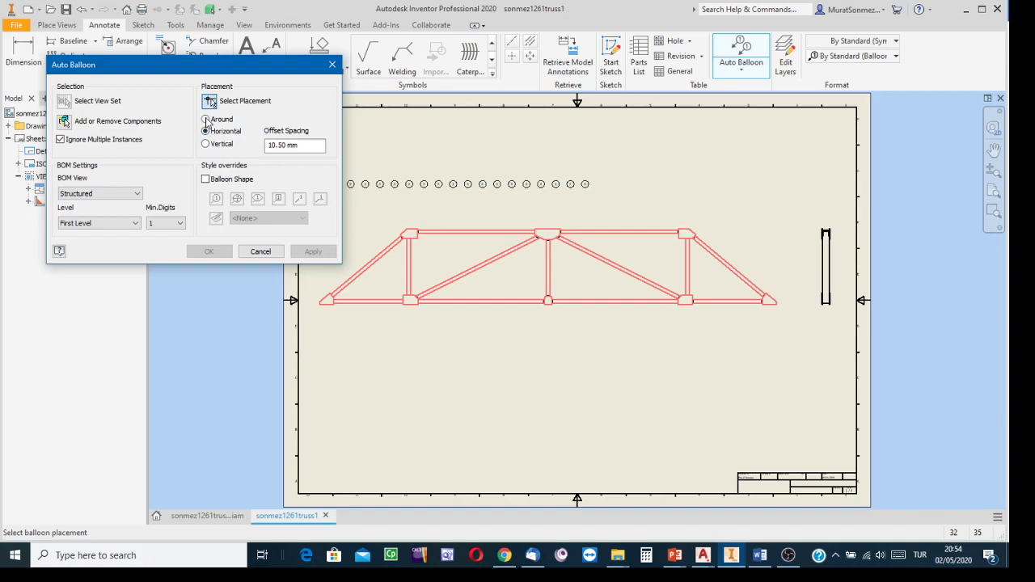
click(206, 119)
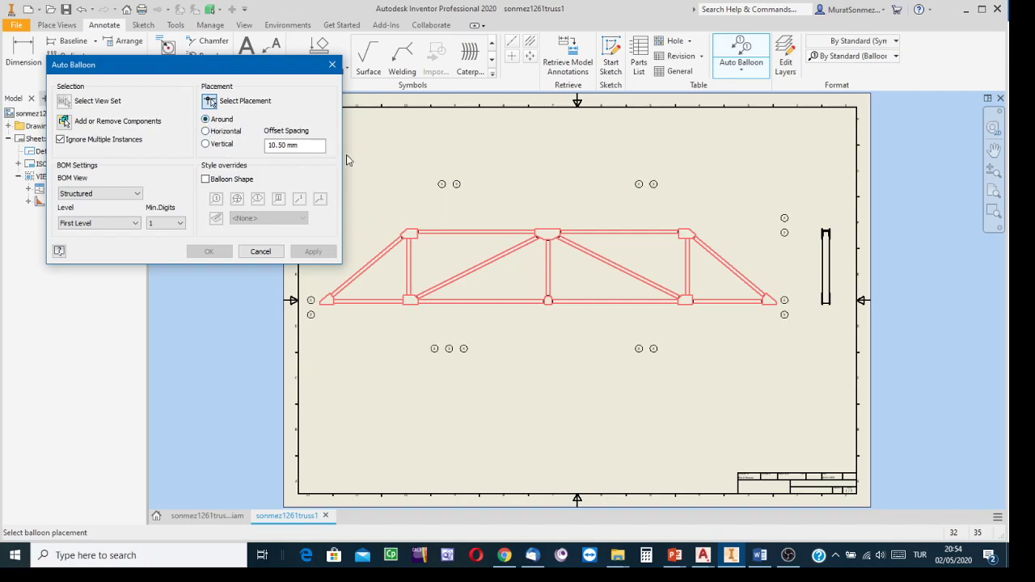
click(381, 189)
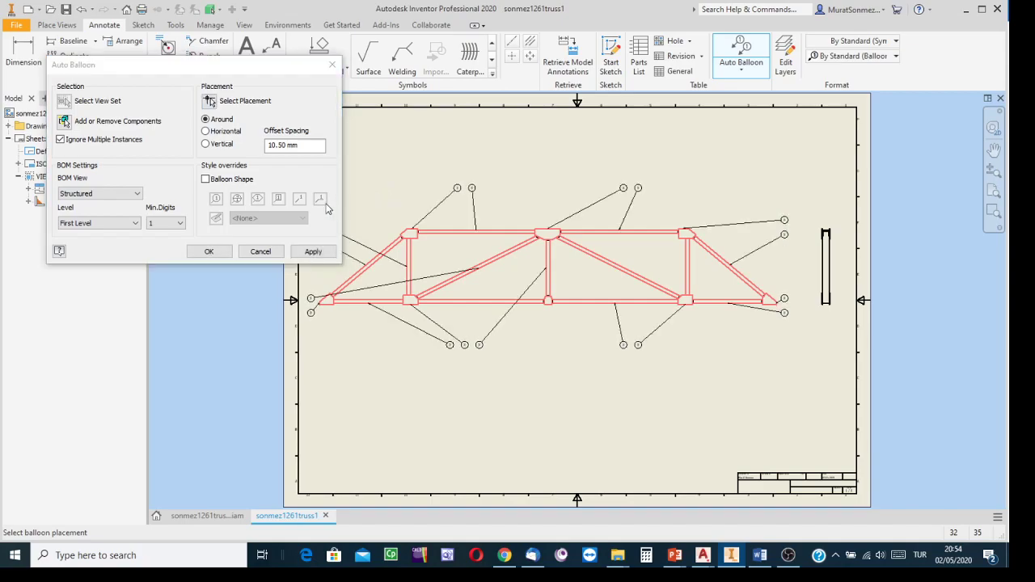
click(212, 253)
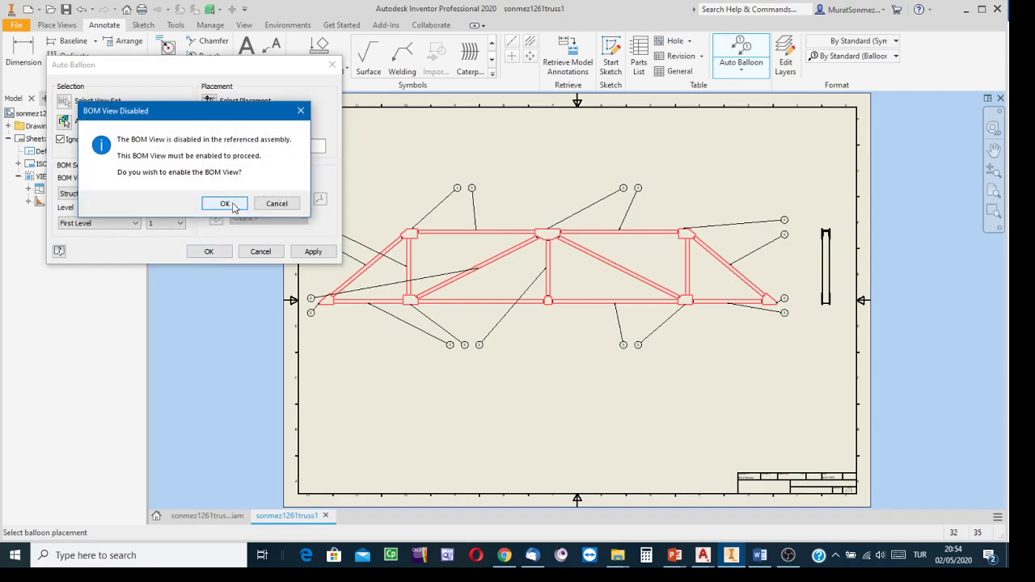
click(224, 203)
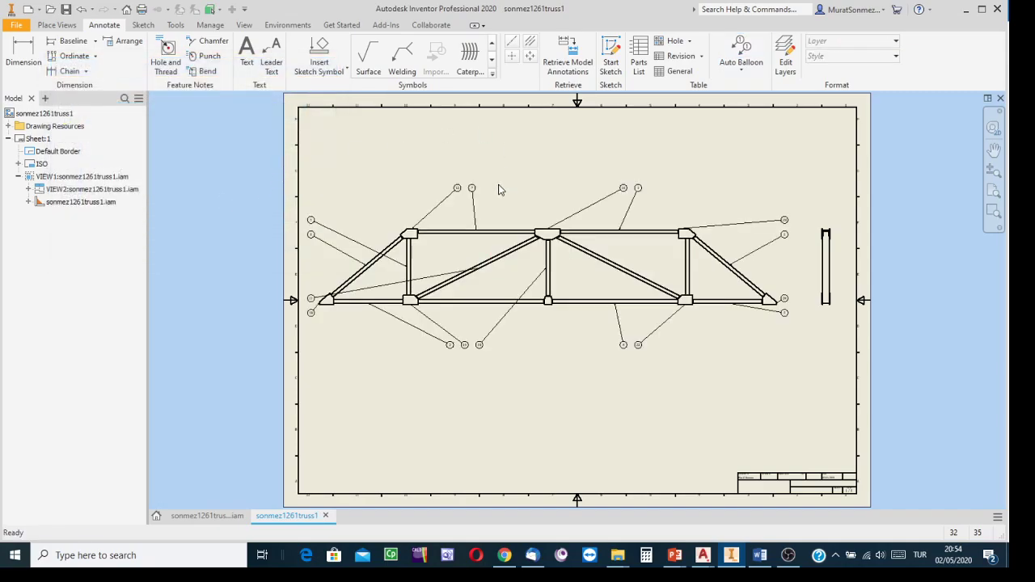
Move balloon 11 from the truss's left end to below the bottom chord, beneath the left inner diagonal
key(F2)
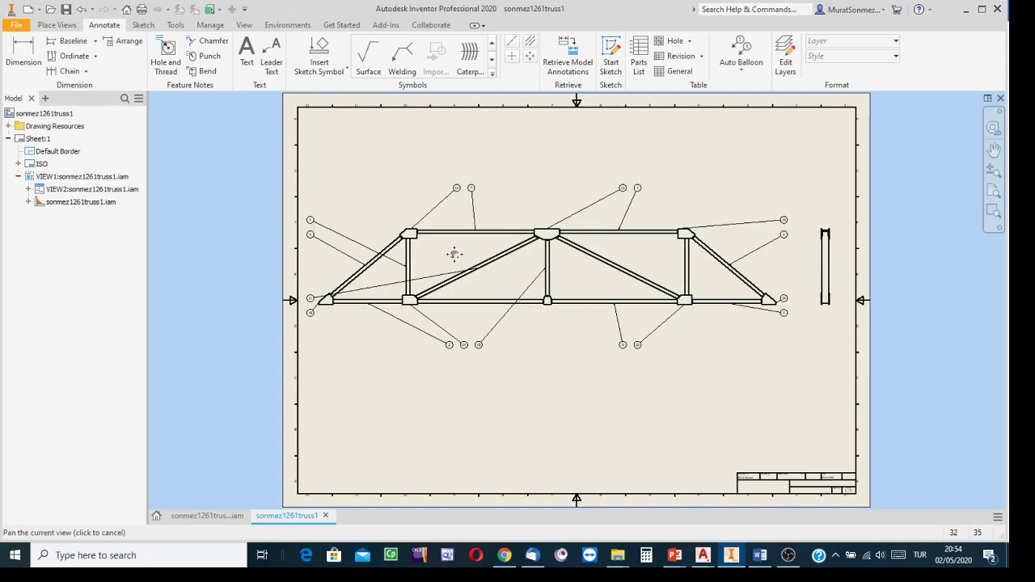
drag(455, 254, 408, 248)
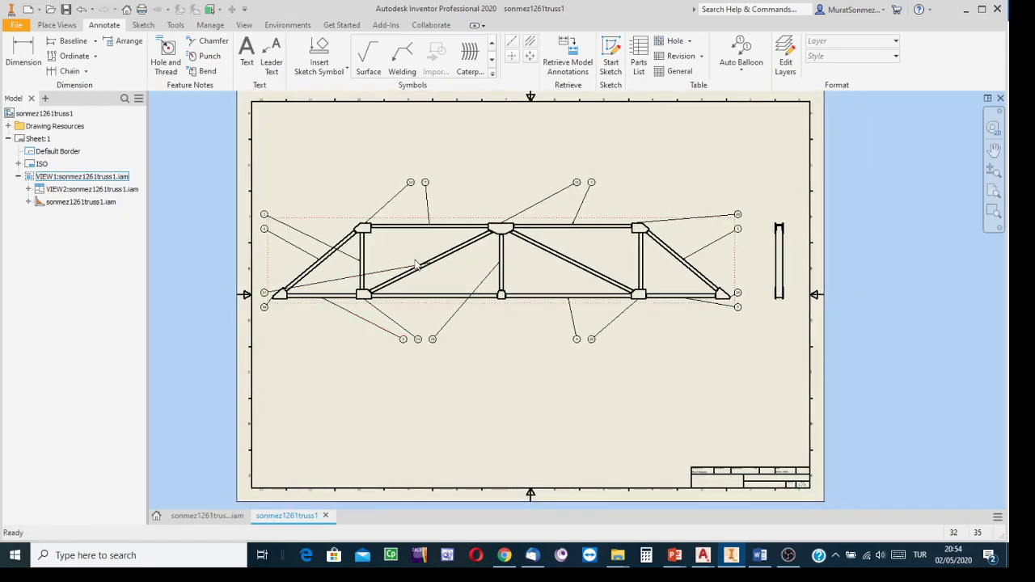
scroll(417, 265, up, 3)
scroll(417, 265, down, 3)
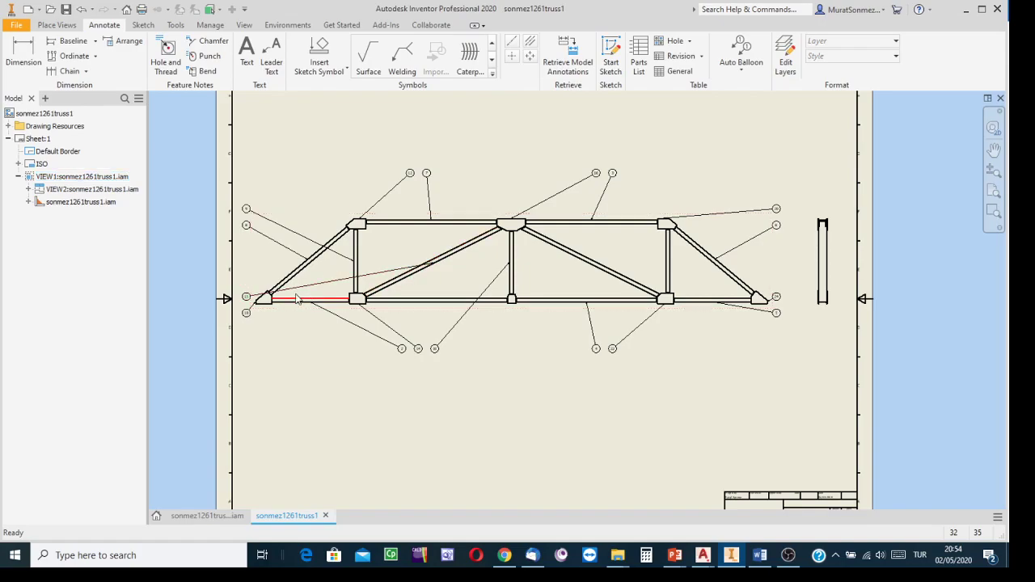
scroll(291, 289, up, 3)
click(230, 305)
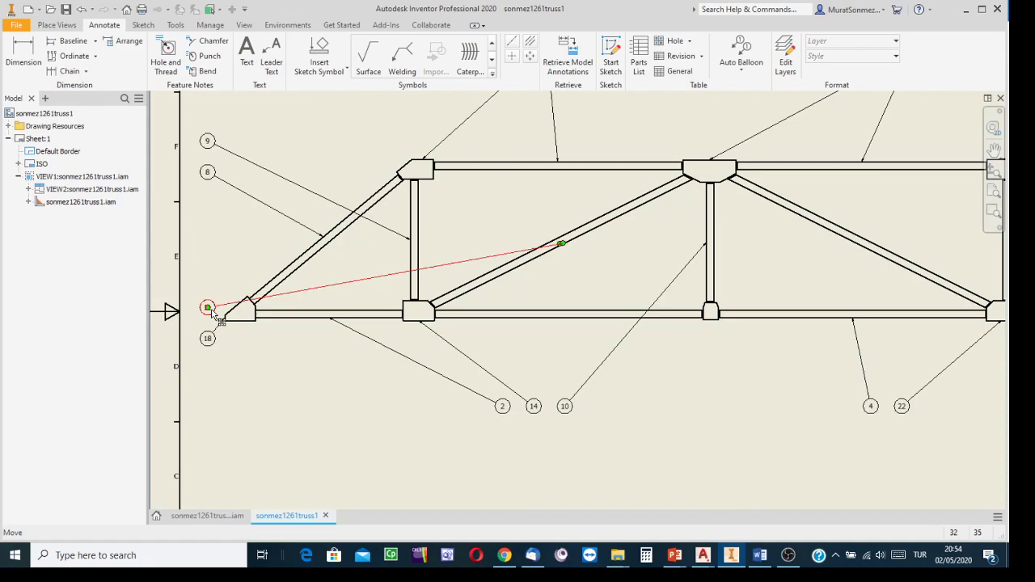
drag(562, 243, 561, 245)
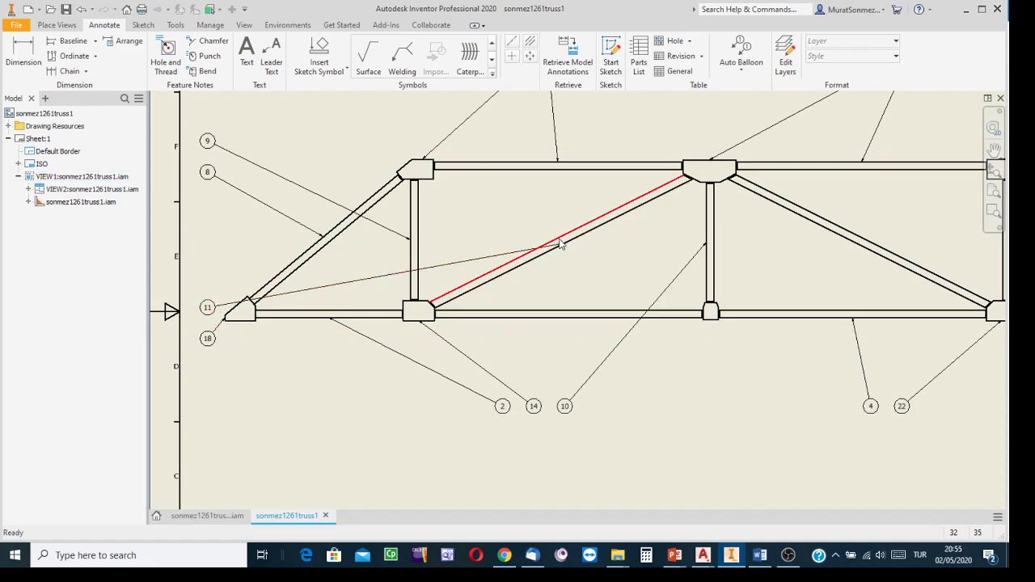
click(212, 311)
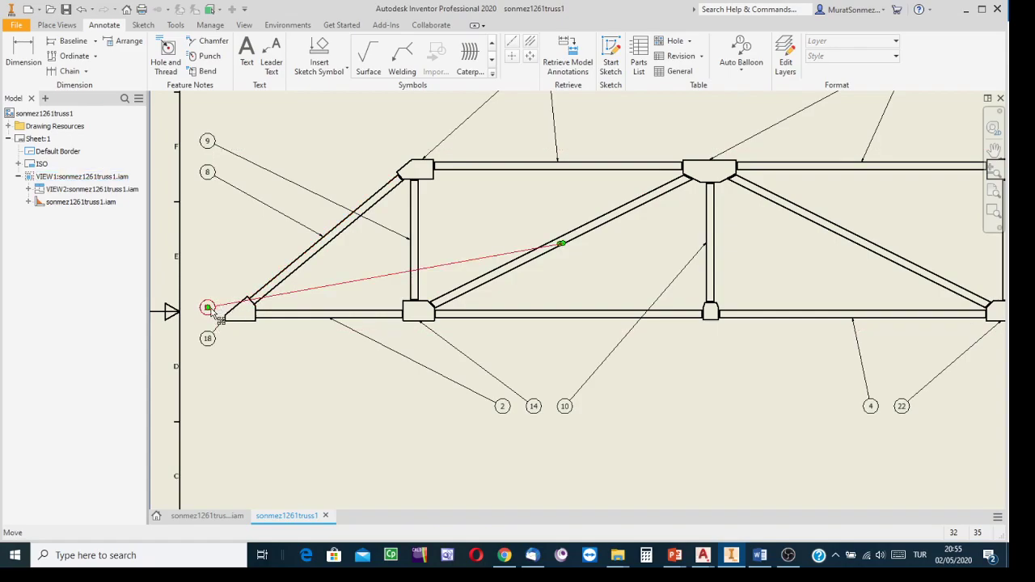
click(203, 270)
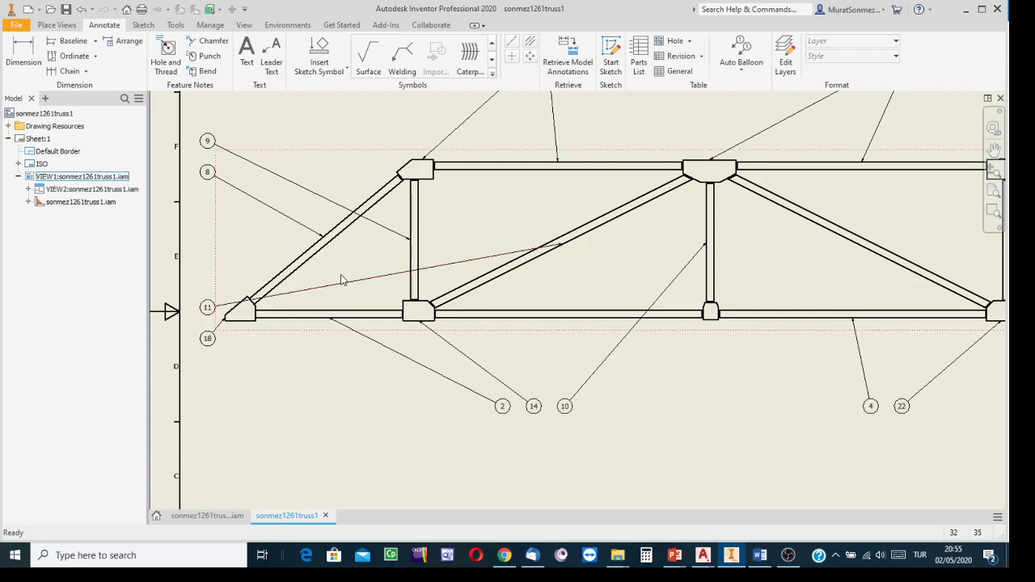
click(200, 311)
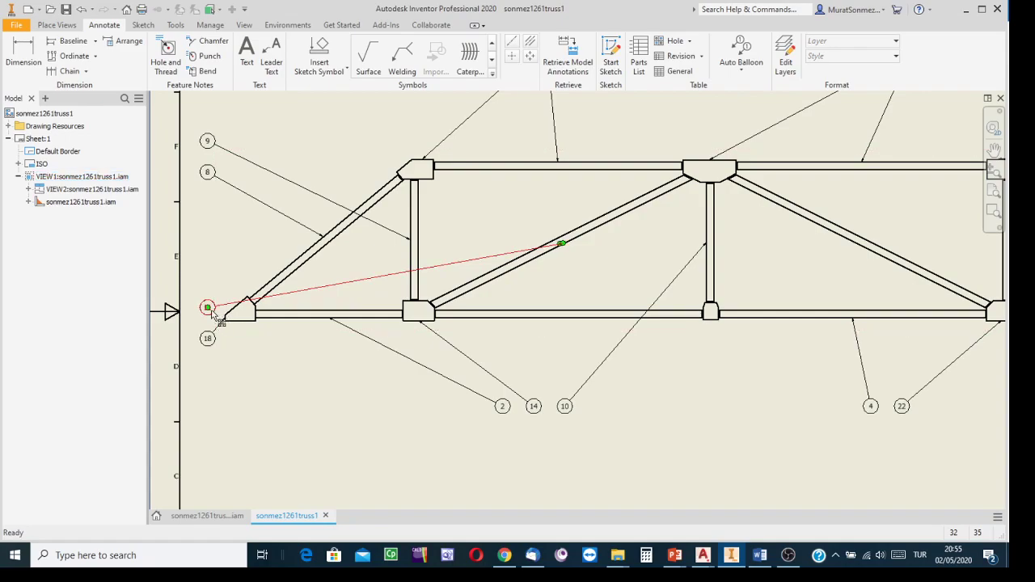
drag(209, 311, 205, 282)
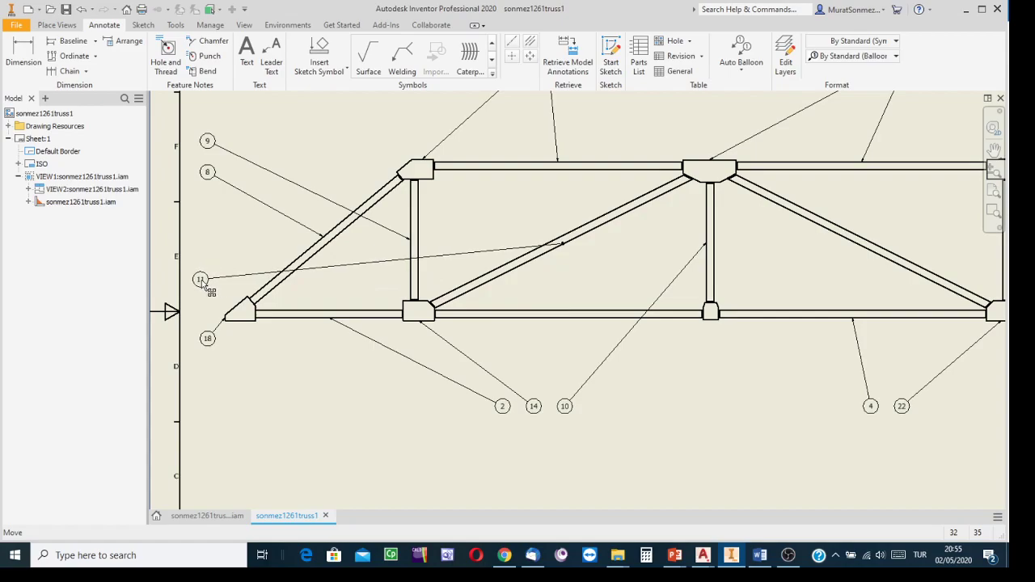
drag(201, 280, 549, 378)
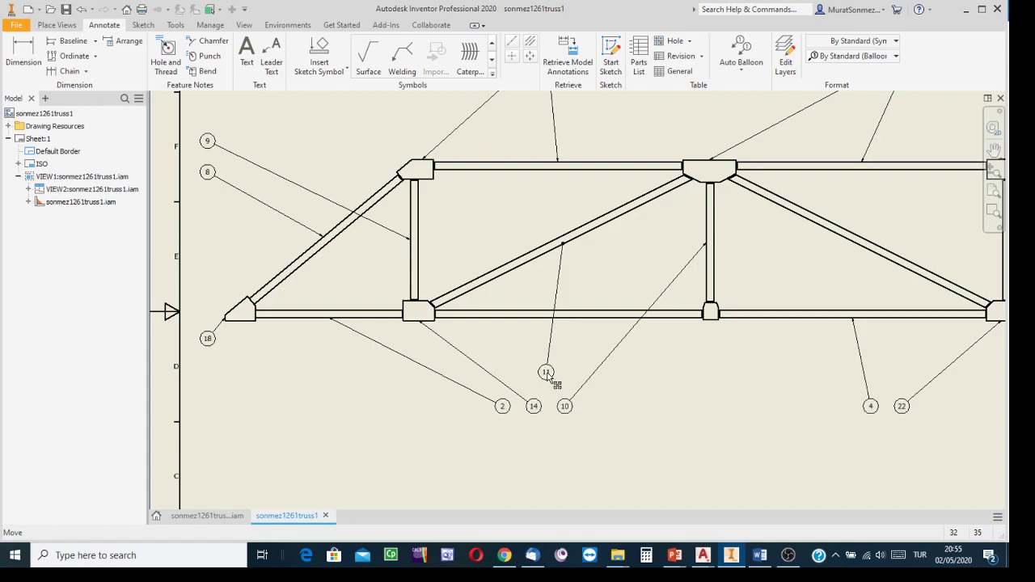
drag(548, 375, 549, 378)
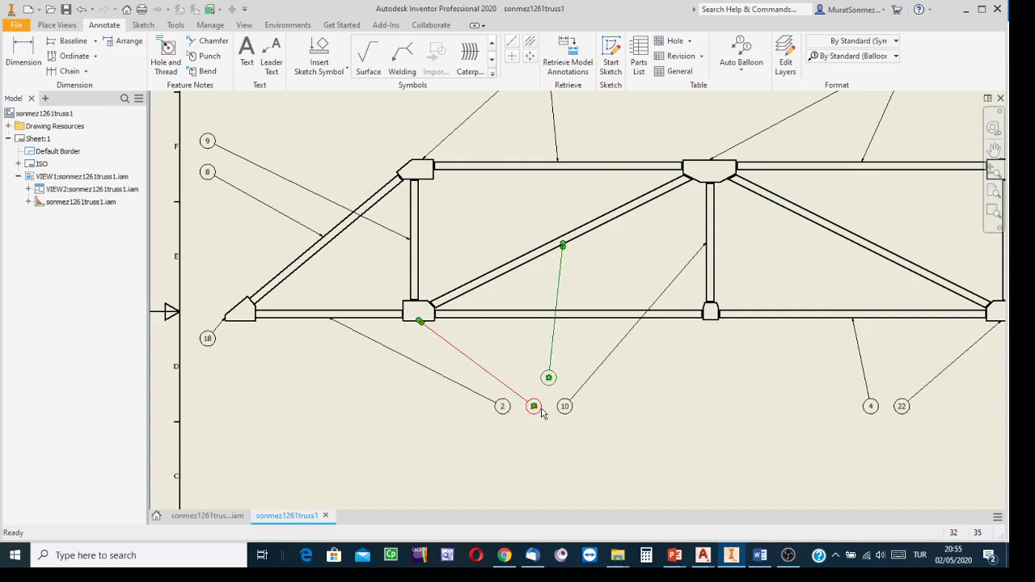
Spread balloons 2, 14, 11, 10, 4 and 22 in a roughly level row below the bottom chord, closer to their components
drag(502, 406, 331, 407)
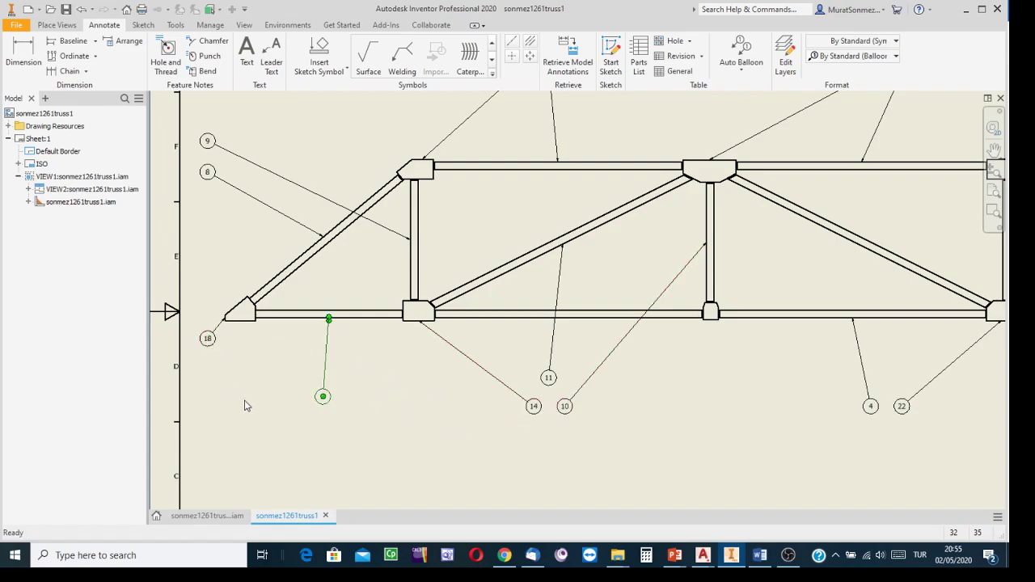
drag(537, 410, 426, 400)
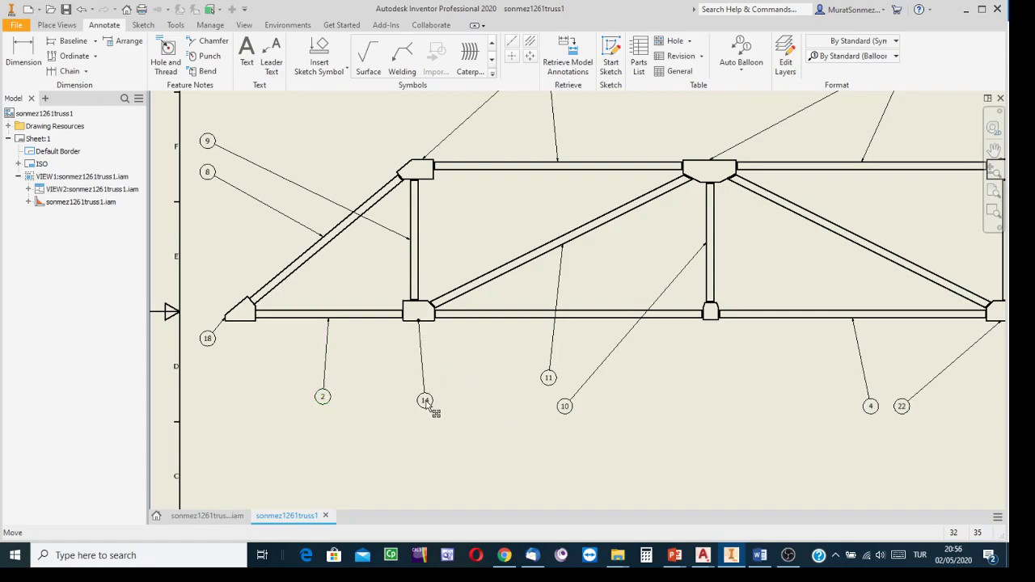
drag(551, 380, 668, 396)
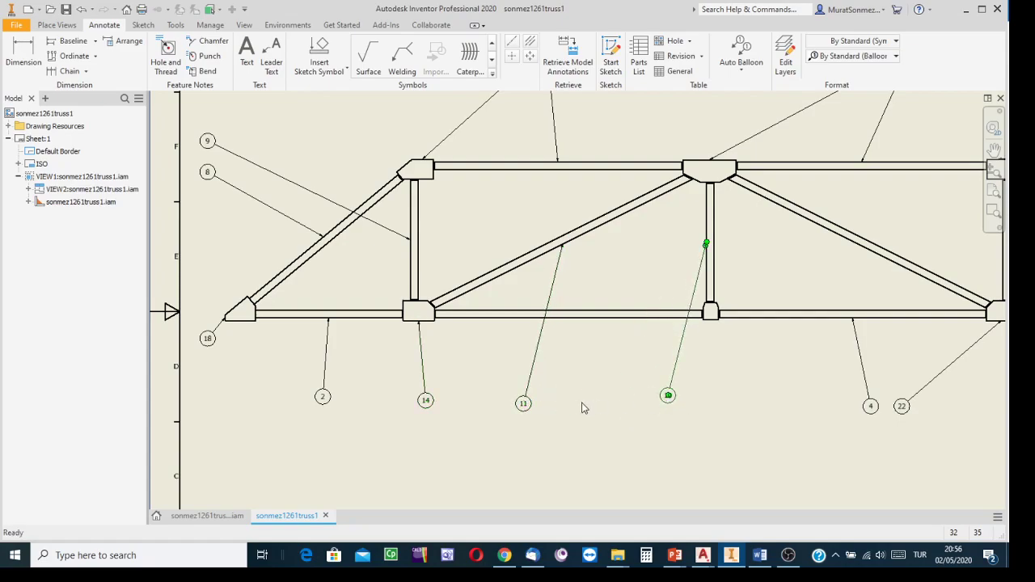
drag(525, 406, 544, 398)
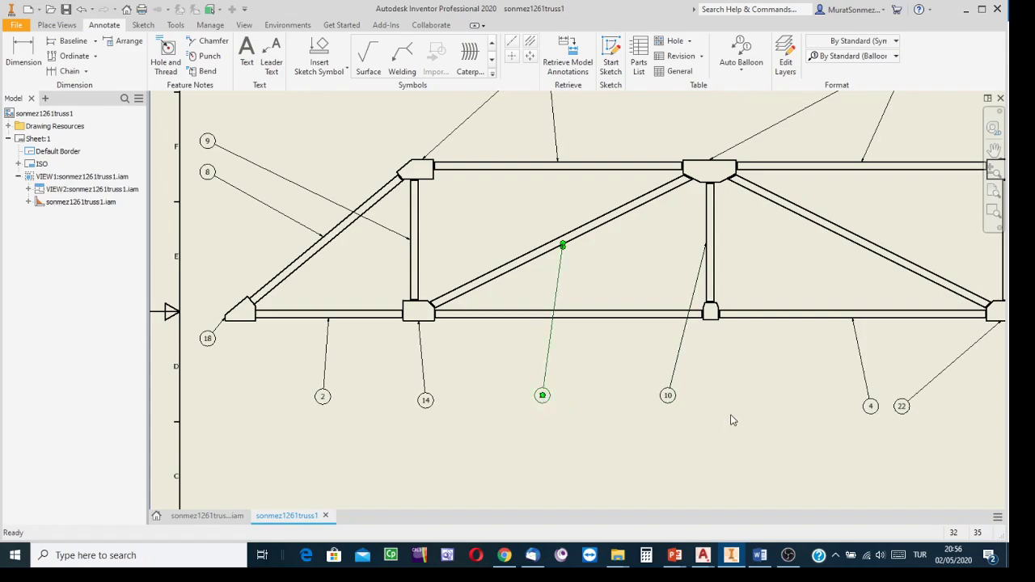
mouse_move(668, 397)
mouse_down()
mouse_move(604, 410)
mouse_move(542, 397)
mouse_move(598, 410)
mouse_move(654, 396)
mouse_up()
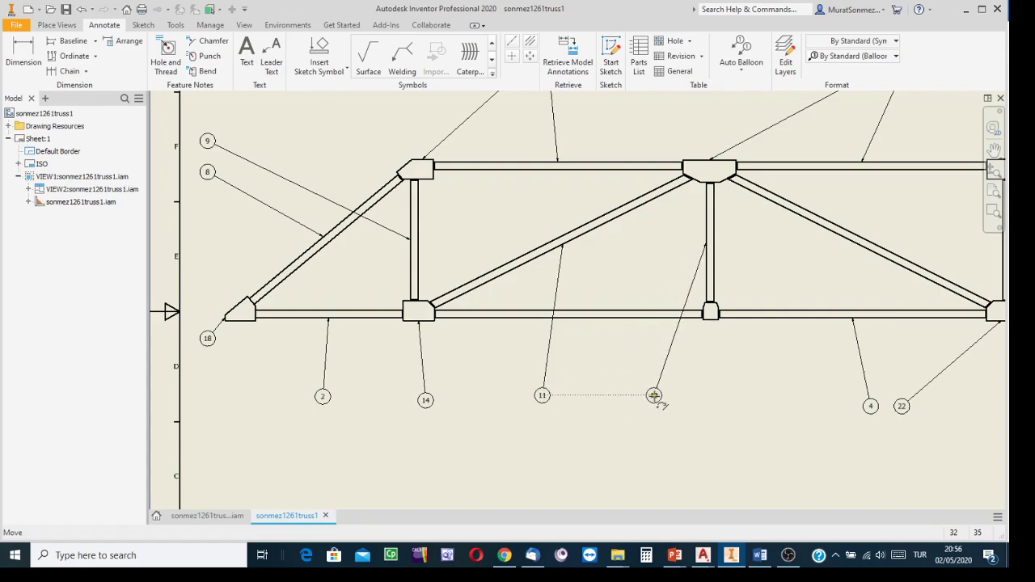
drag(654, 395, 677, 395)
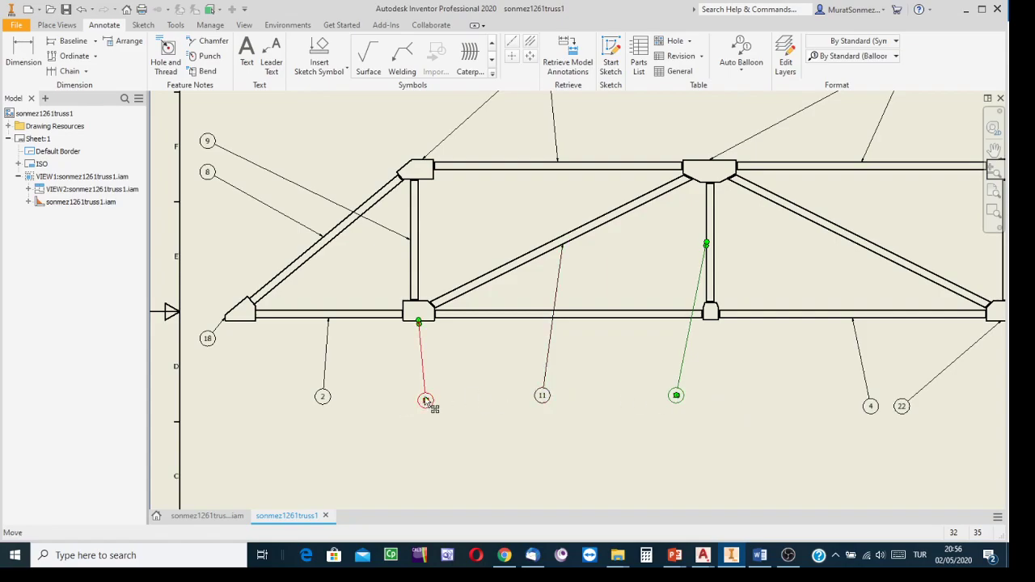
drag(426, 402, 430, 398)
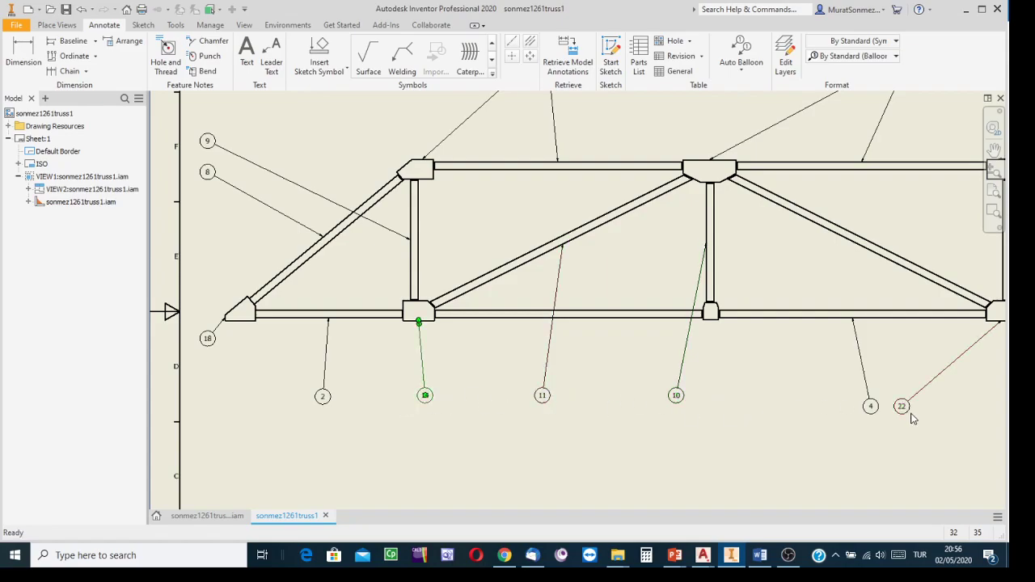
drag(874, 410, 943, 408)
scroll(943, 408, down, 4)
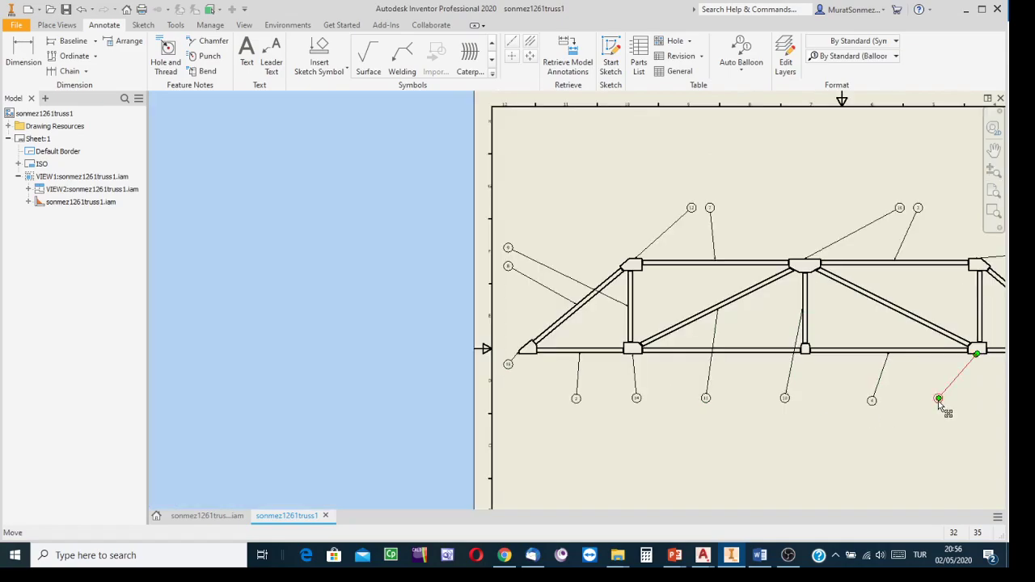
Arrange balloon 20, the central top gusset's balloon and the right top chord's balloon in a row above their components
scroll(700, 324, up, 3)
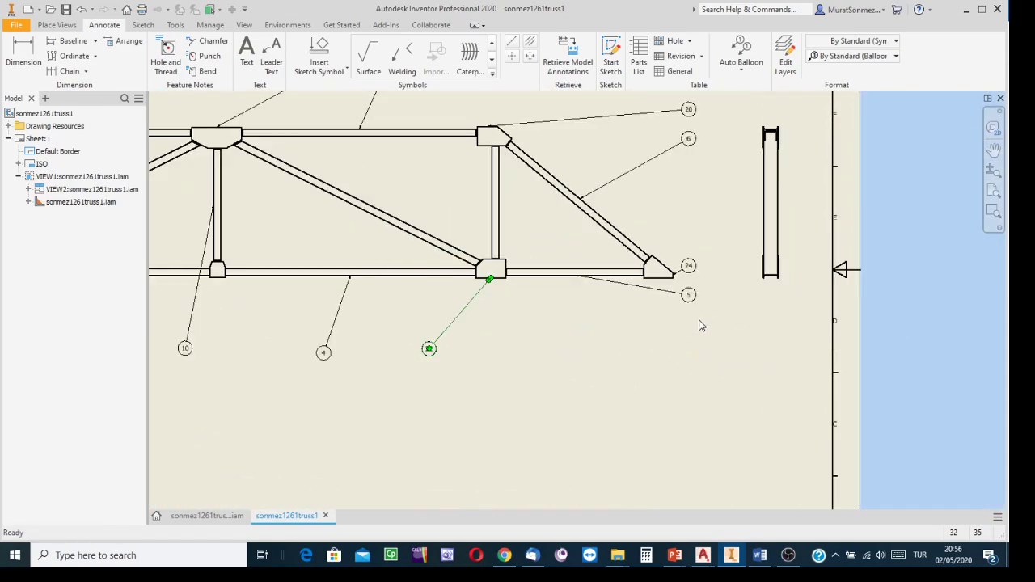
scroll(700, 324, down, 2)
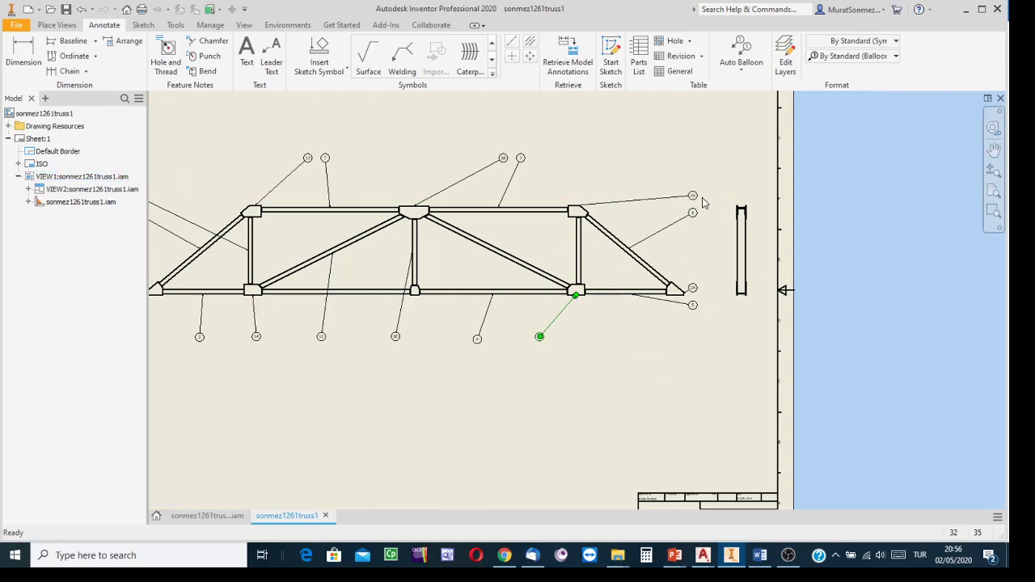
drag(693, 196, 586, 162)
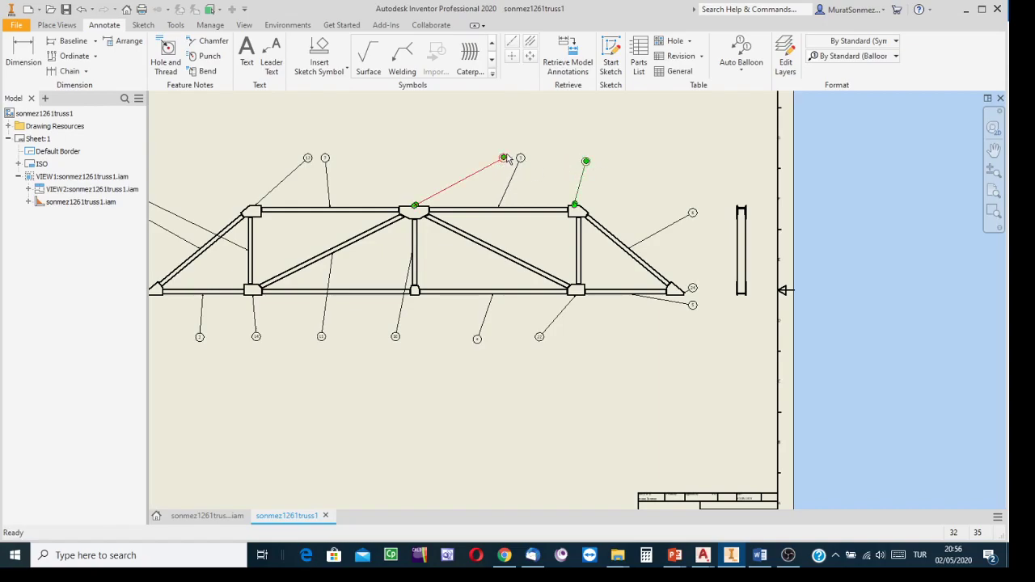
drag(504, 158, 425, 161)
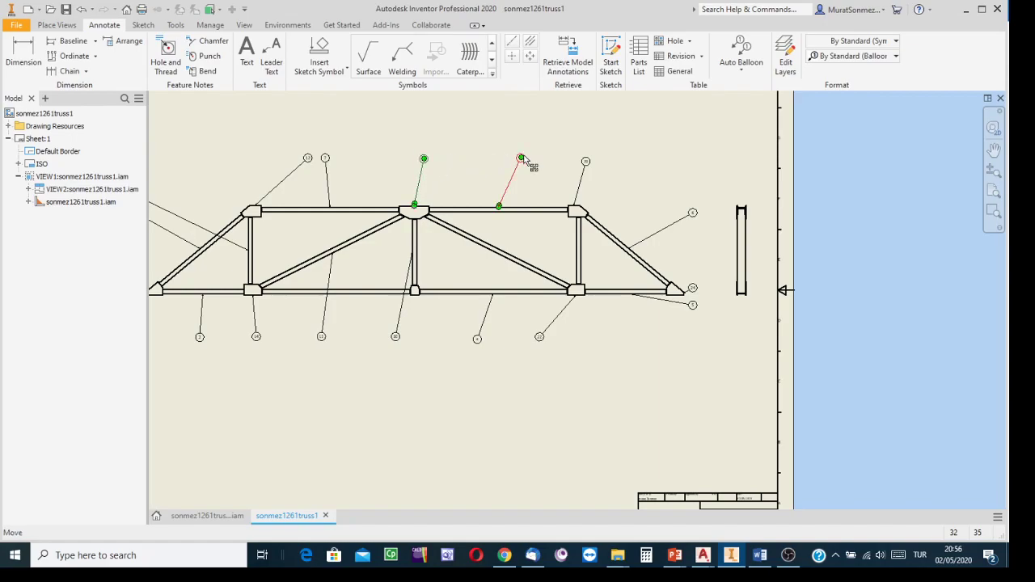
drag(521, 159, 520, 161)
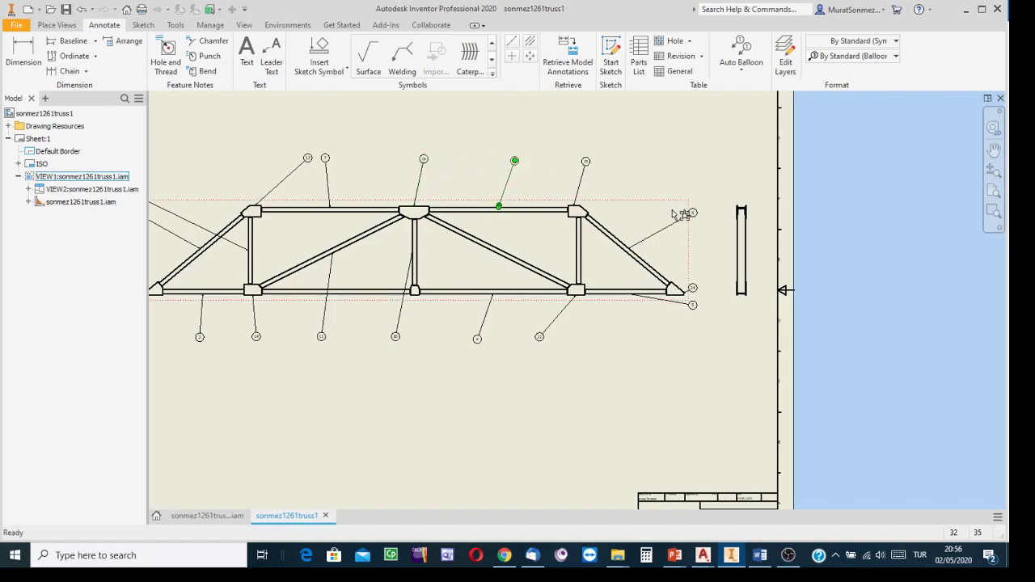
Raise balloon 6 slightly beside the truss's right end diagonal
mouse_move(700, 224)
mouse_down()
mouse_move(676, 219)
mouse_move(696, 205)
mouse_up()
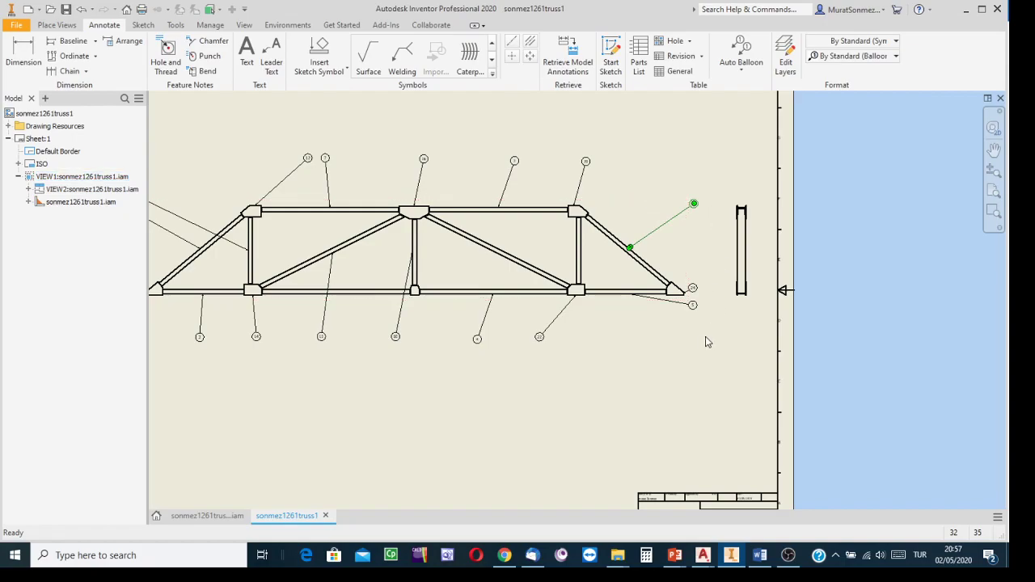
mouse_move(657, 338)
middle_down()
mouse_move(739, 314)
mouse_move(743, 323)
middle_up()
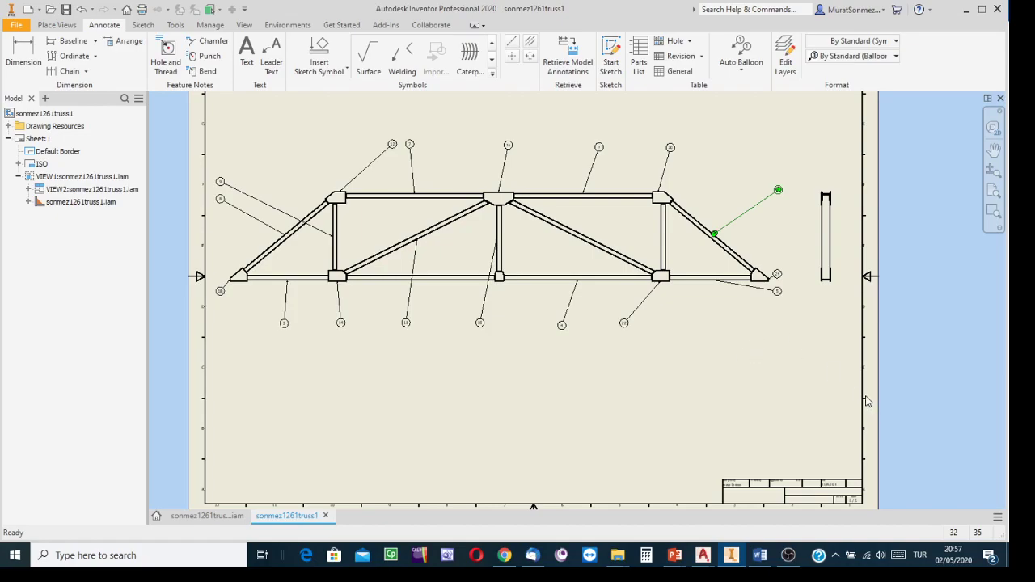
Insert a parts list sourced from the elevation view and place it directly above the title block against the sheet border
click(638, 57)
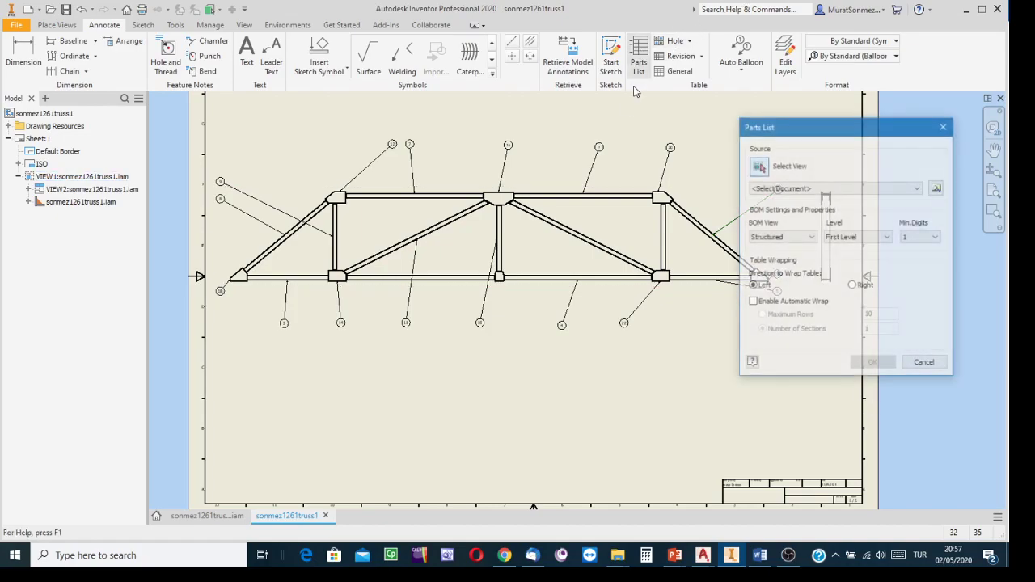
click(596, 196)
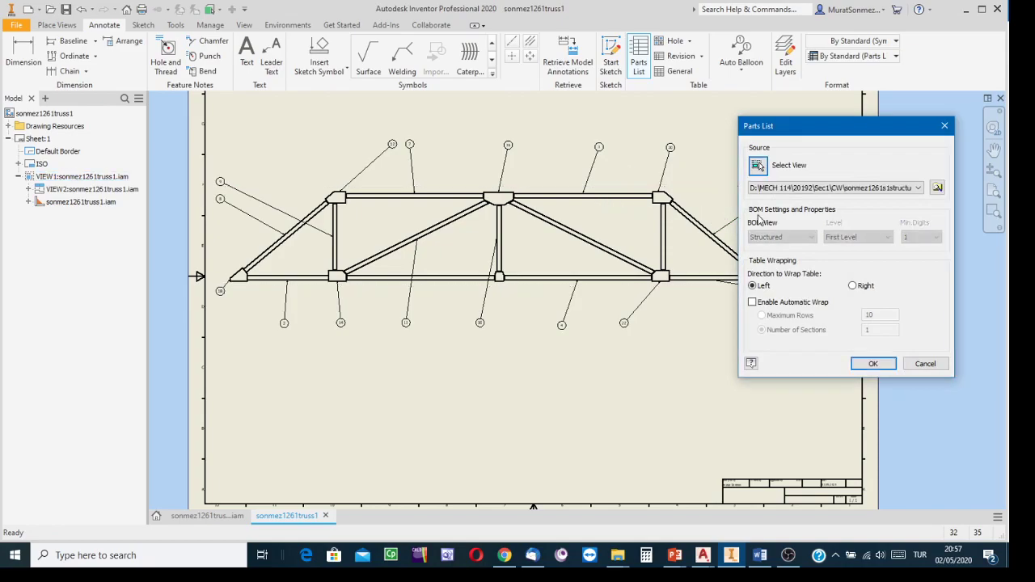
click(873, 363)
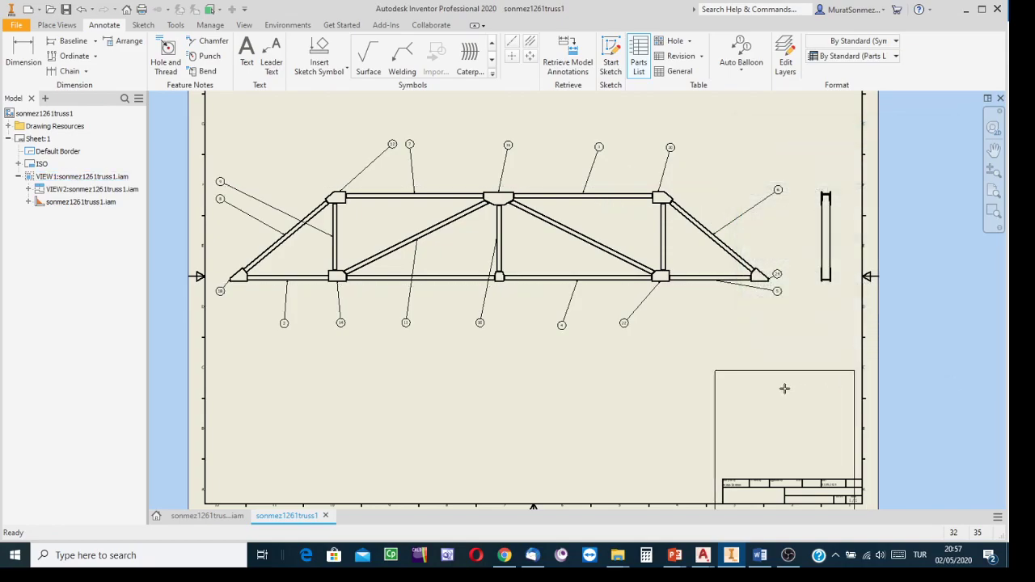
click(859, 277)
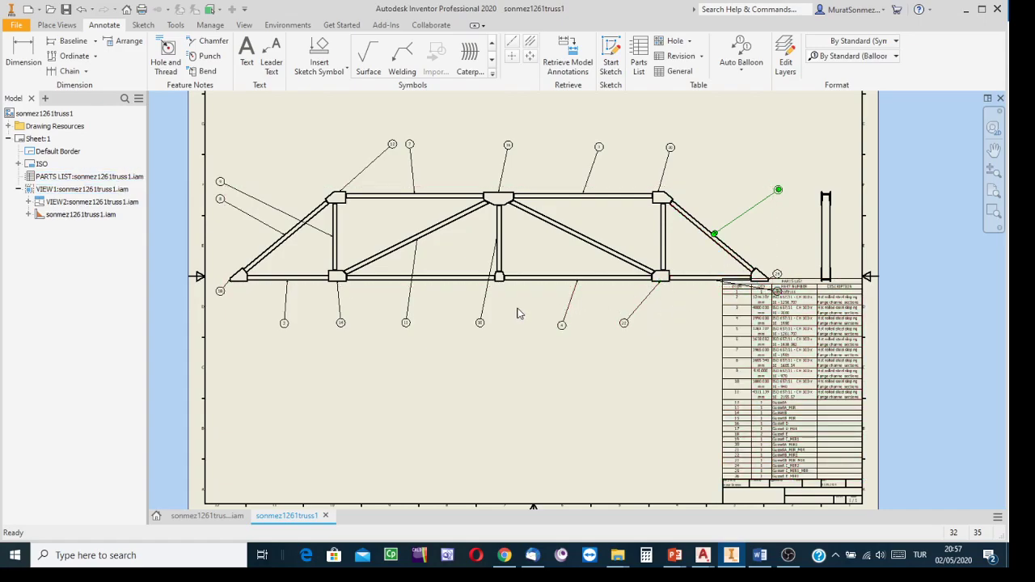
Move the elevation view up and slightly left so it clears the parts list
drag(524, 292, 515, 265)
mouse_move(503, 259)
middle_down()
mouse_move(516, 341)
mouse_move(504, 377)
mouse_move(516, 361)
middle_up()
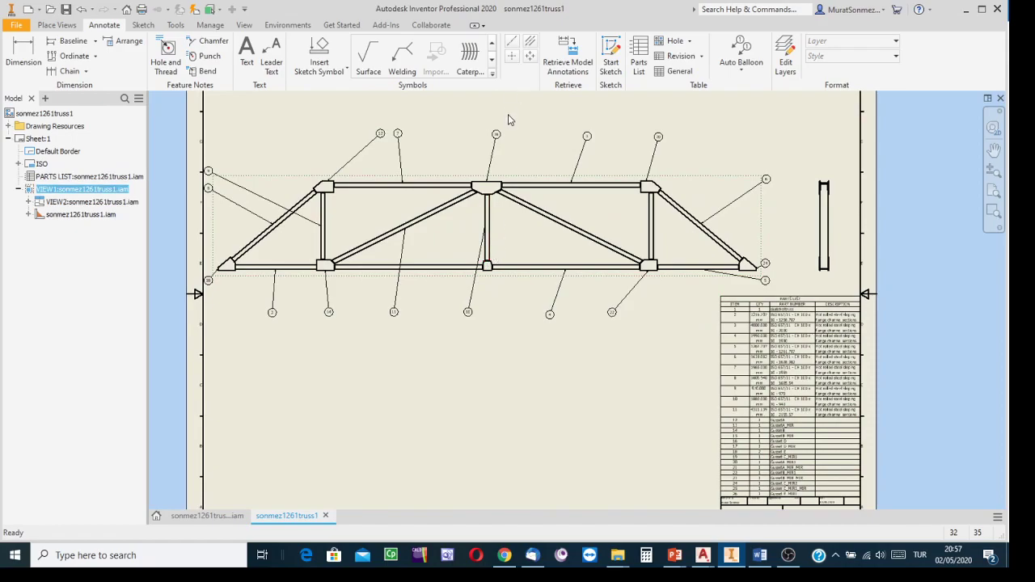
mouse_move(508, 120)
middle_down()
mouse_move(508, 181)
mouse_move(499, 131)
middle_up()
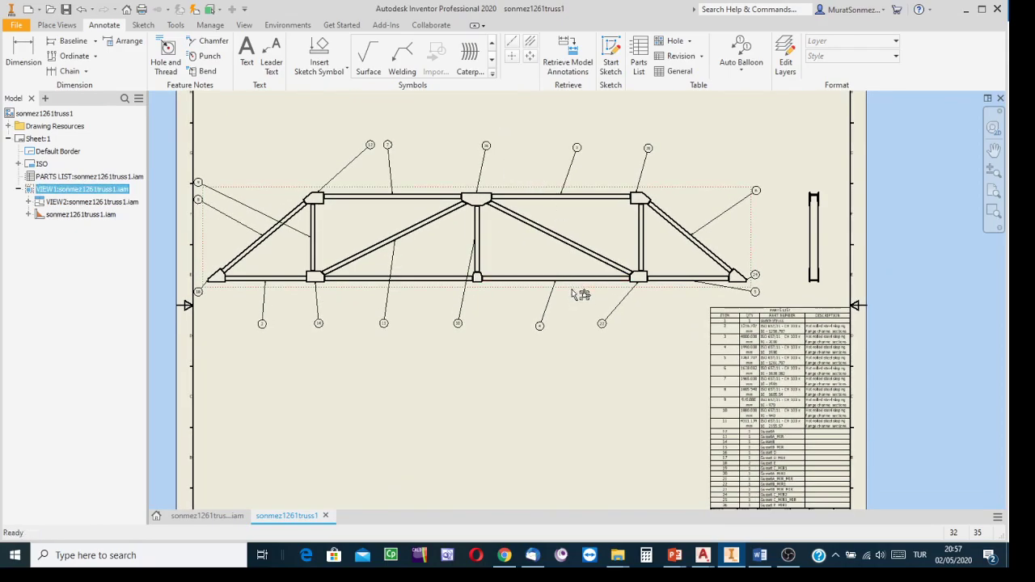
drag(580, 294, 582, 294)
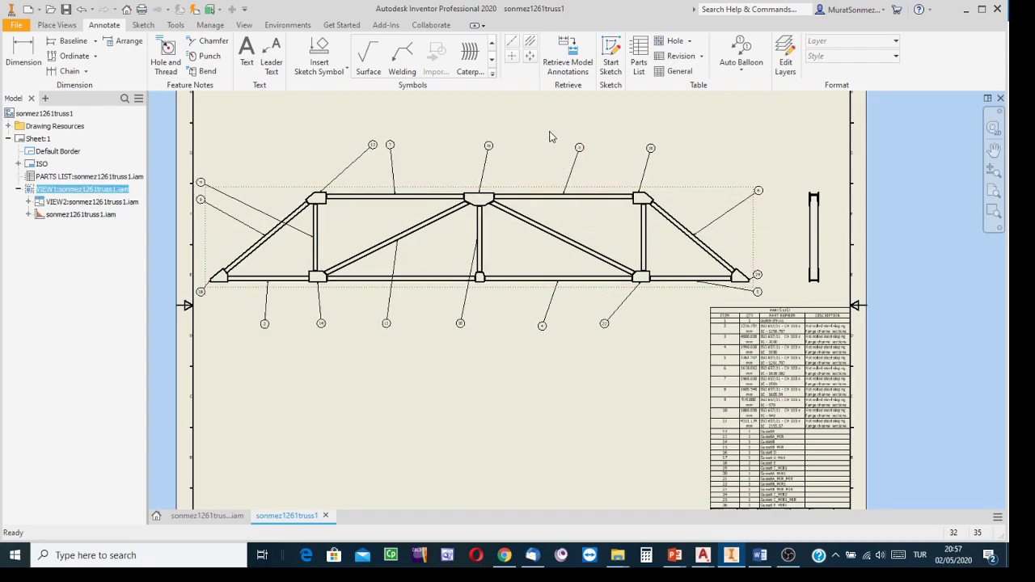
middle_drag(549, 135, 556, 237)
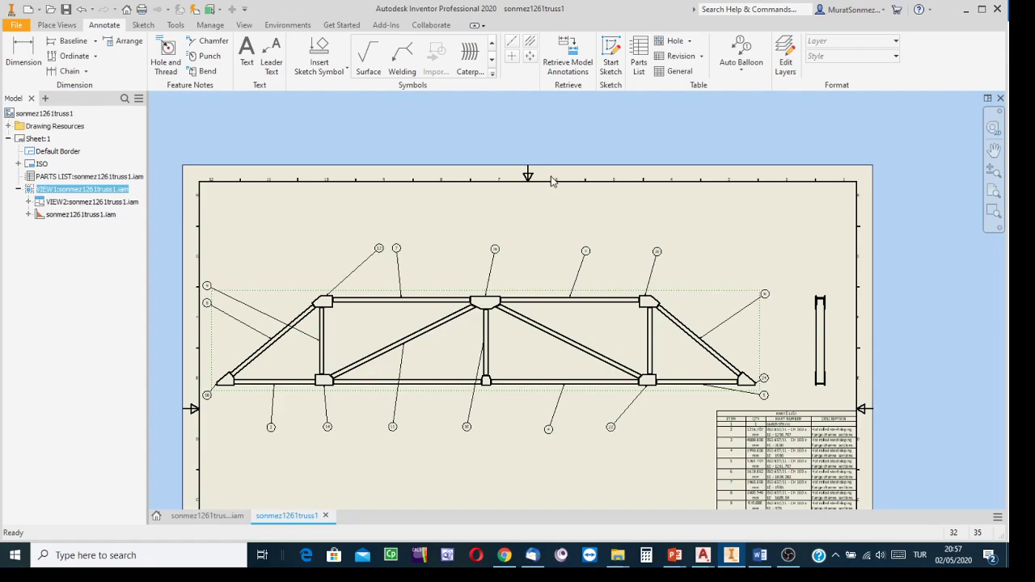
middle_drag(705, 252, 670, 181)
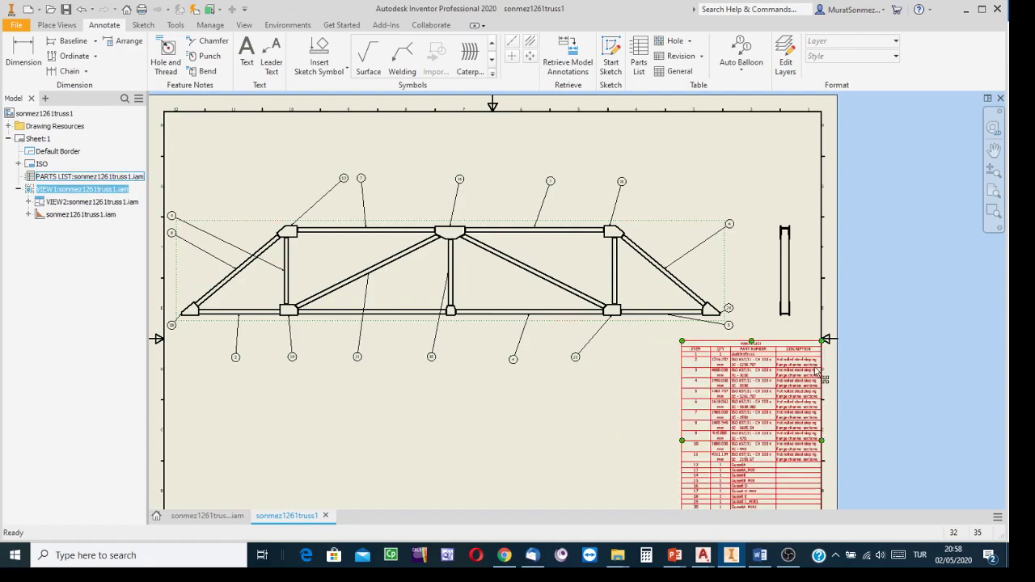
Examine the parts list's item numbers, quantities, part numbers and descriptions for the channel sections and gussets
scroll(610, 398, up, 1)
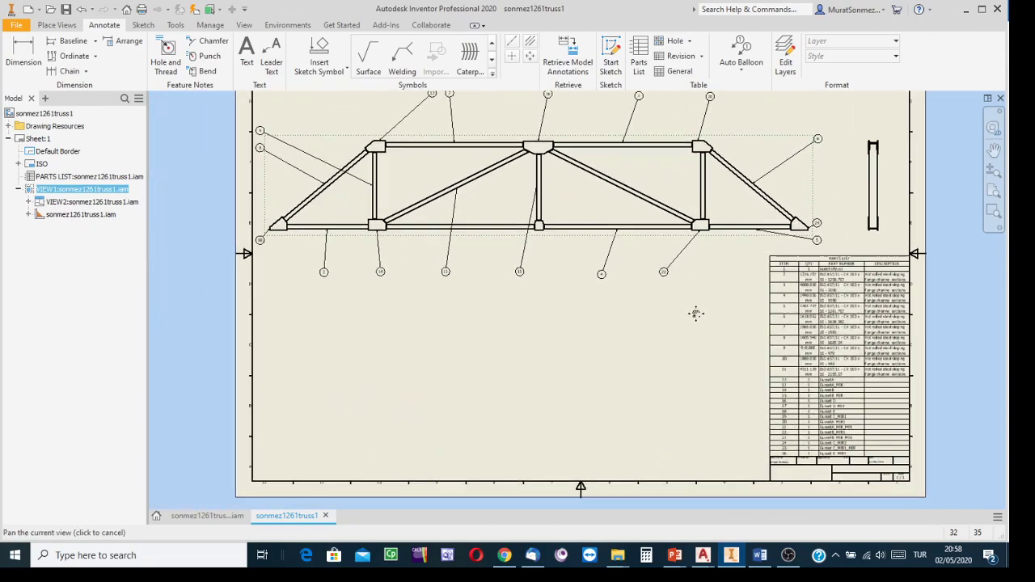
scroll(652, 324, down, 1)
scroll(857, 382, up, 6)
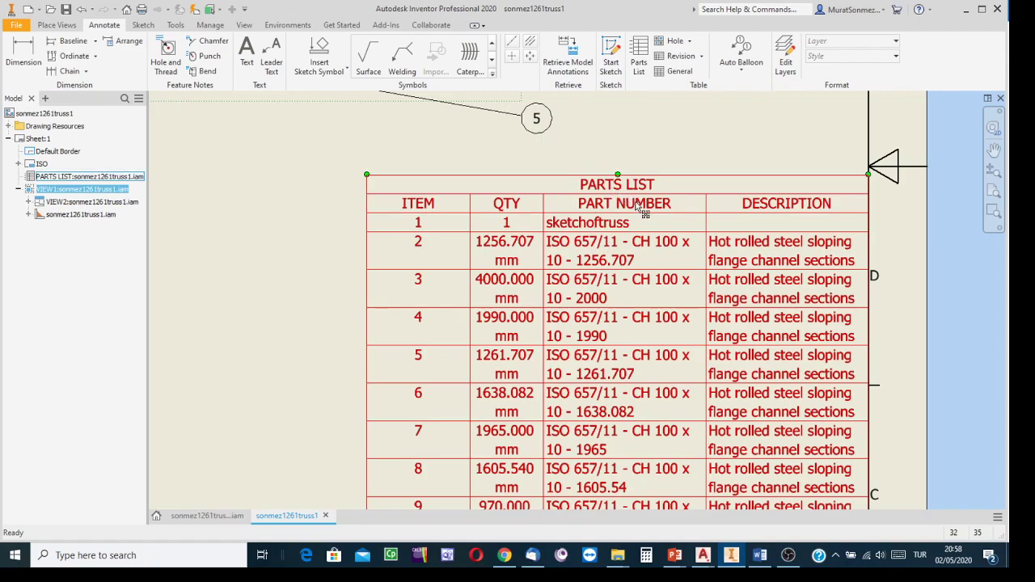
click(414, 212)
scroll(455, 227, down, 3)
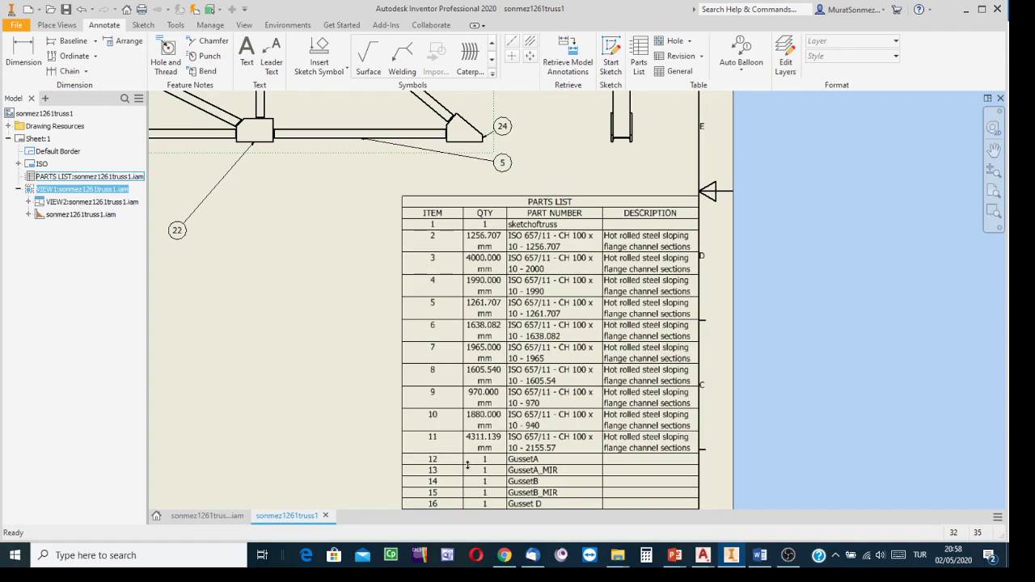
click(440, 227)
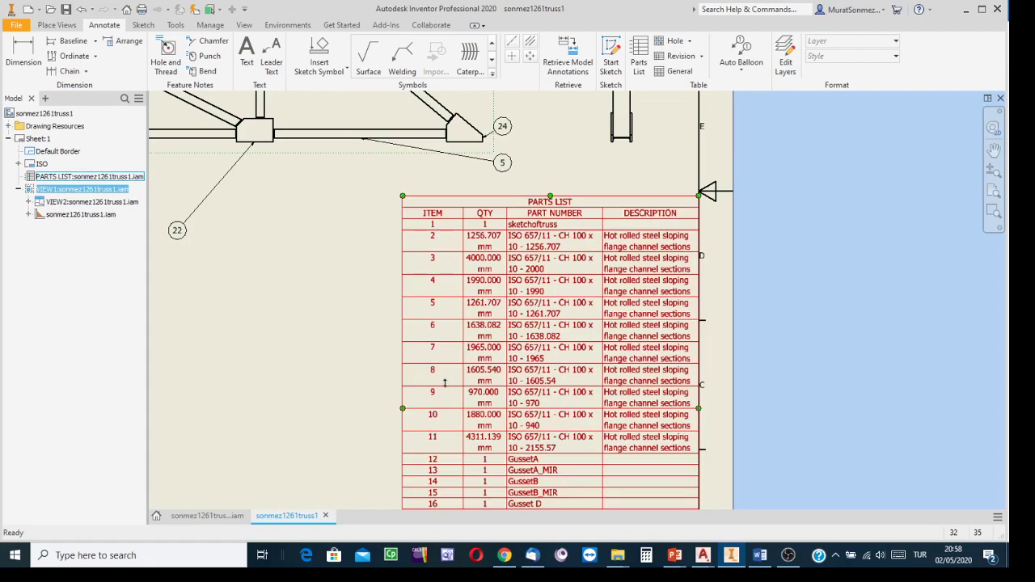
key(Escape)
click(576, 350)
scroll(558, 337, down, 5)
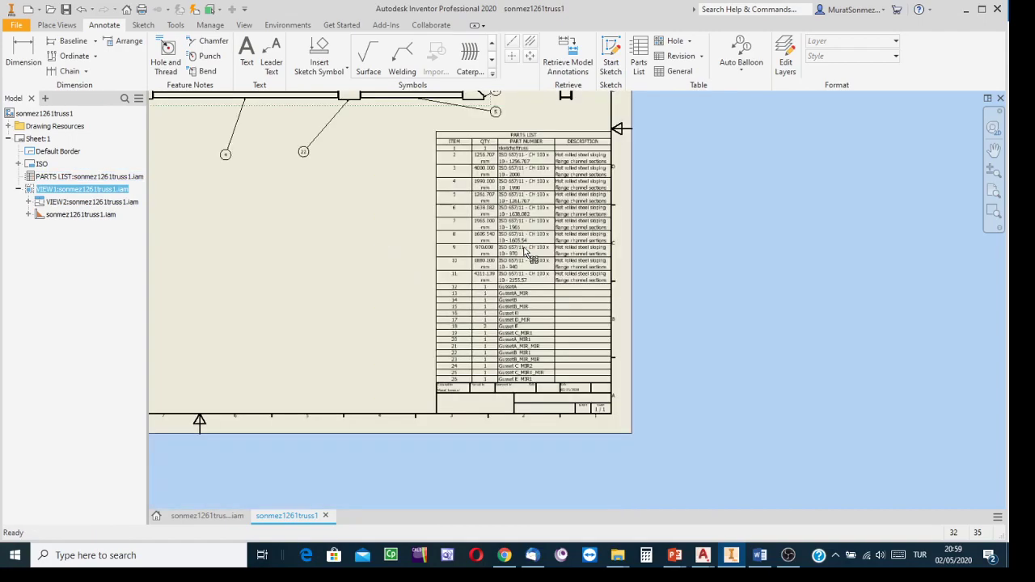
scroll(519, 234, up, 3)
scroll(518, 235, down, 2)
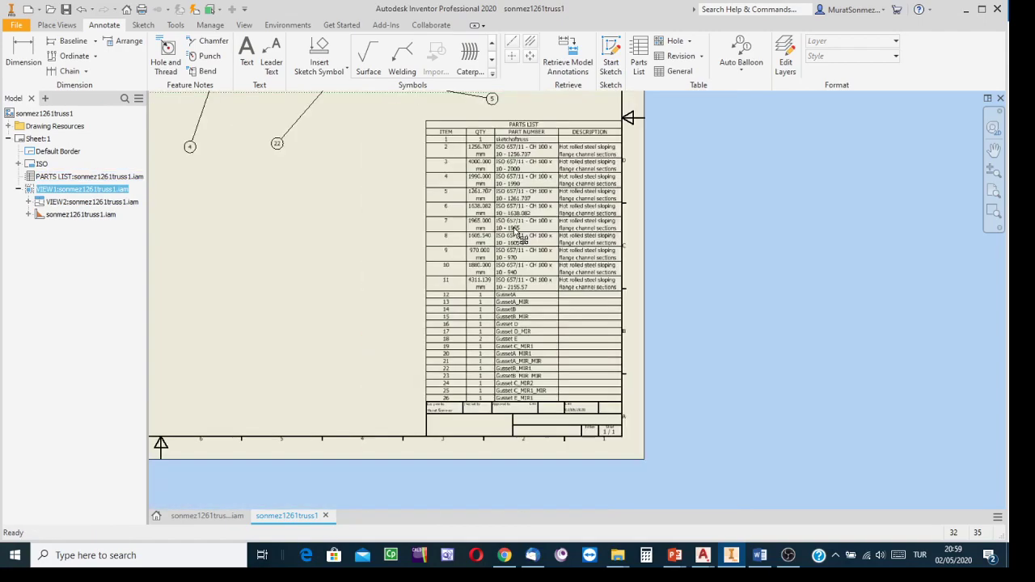
Edit the Parts List (ISO) style so that its row direction runs from the bottom upwards
click(518, 230)
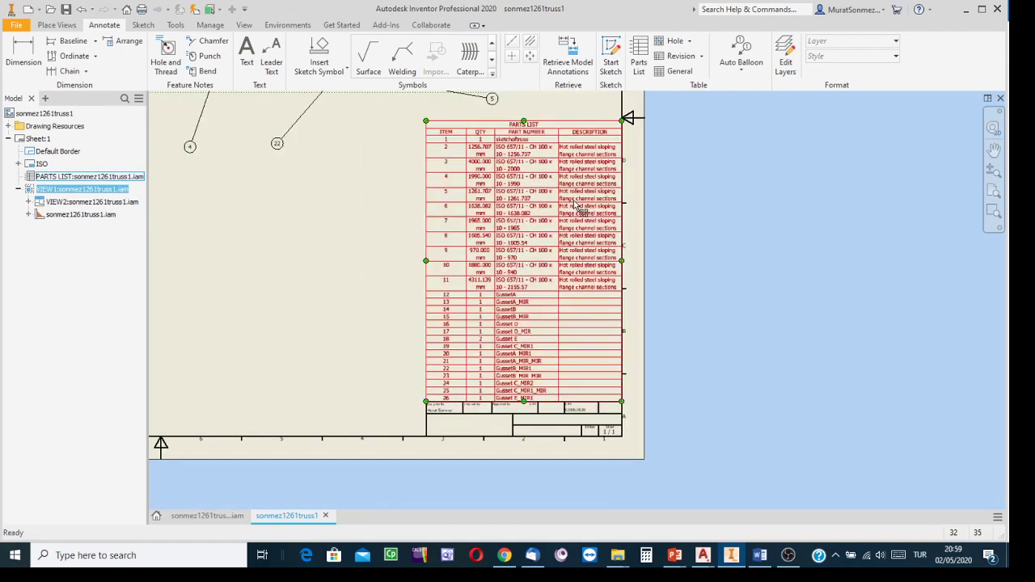
right_click(514, 215)
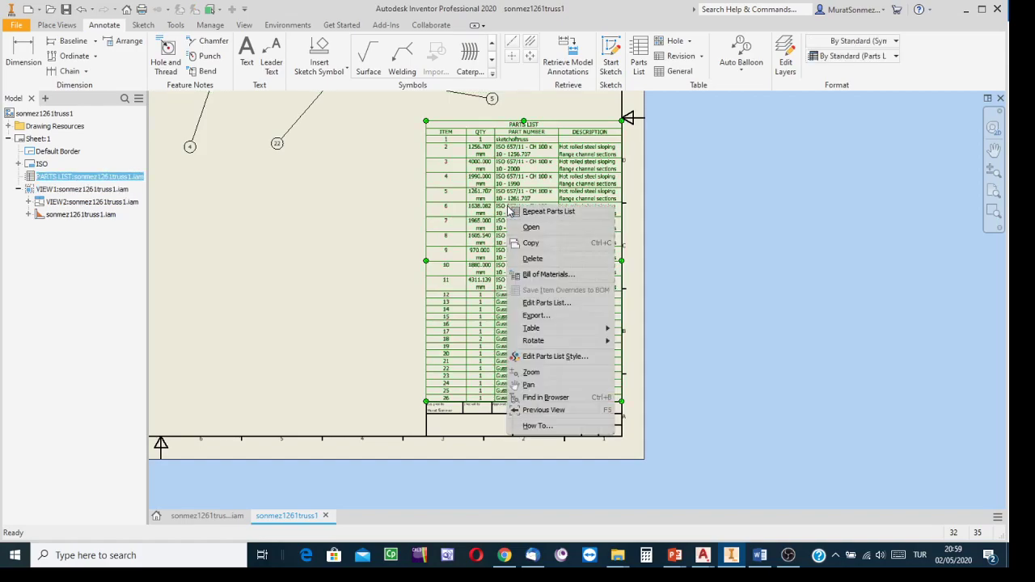
click(551, 357)
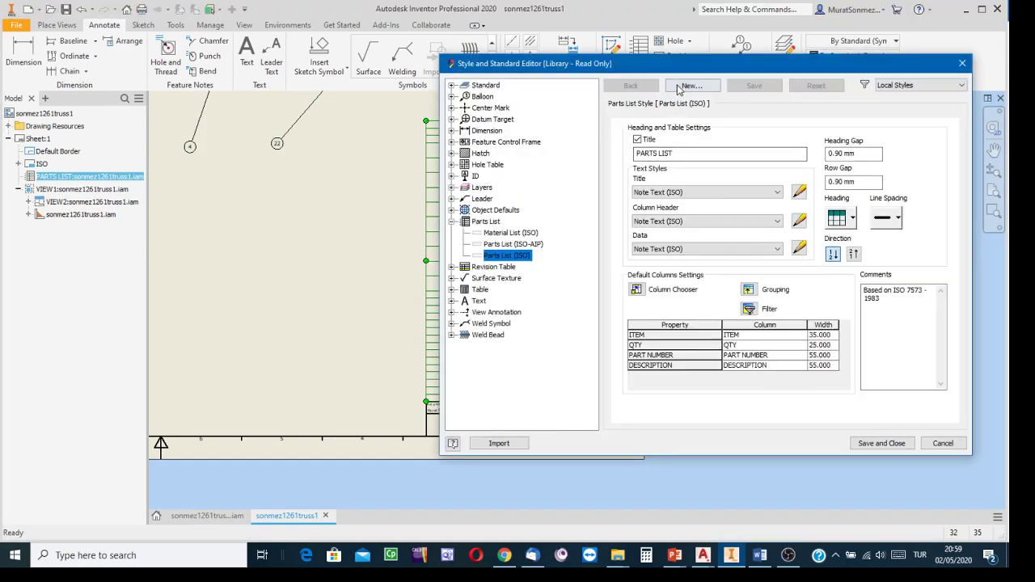
drag(655, 64, 675, 74)
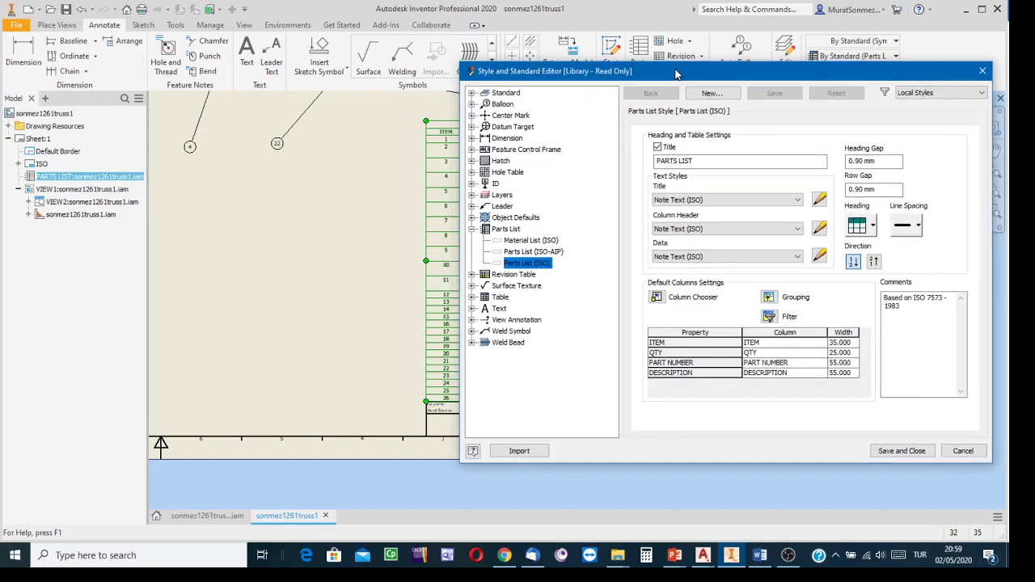
click(854, 263)
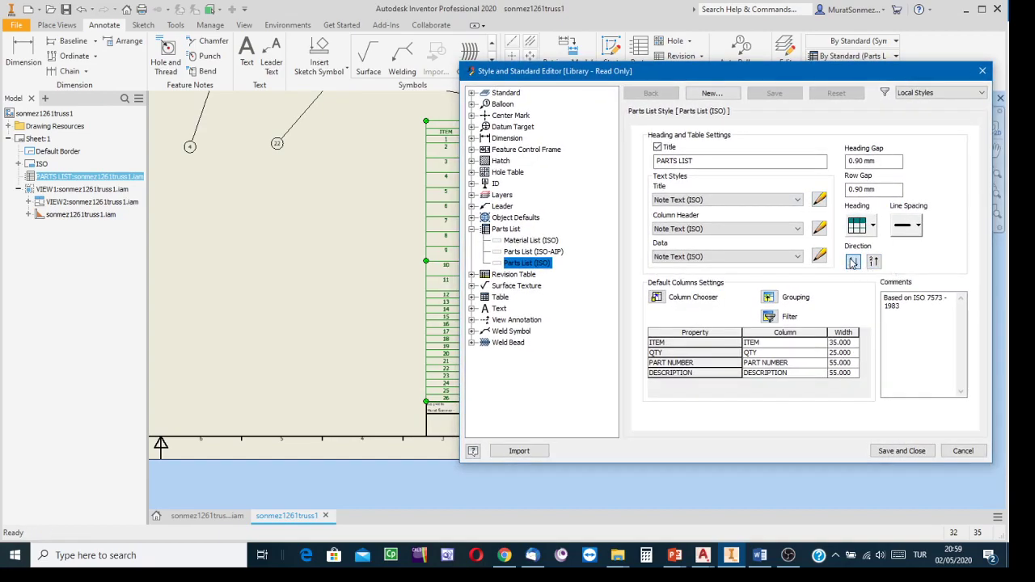
click(873, 262)
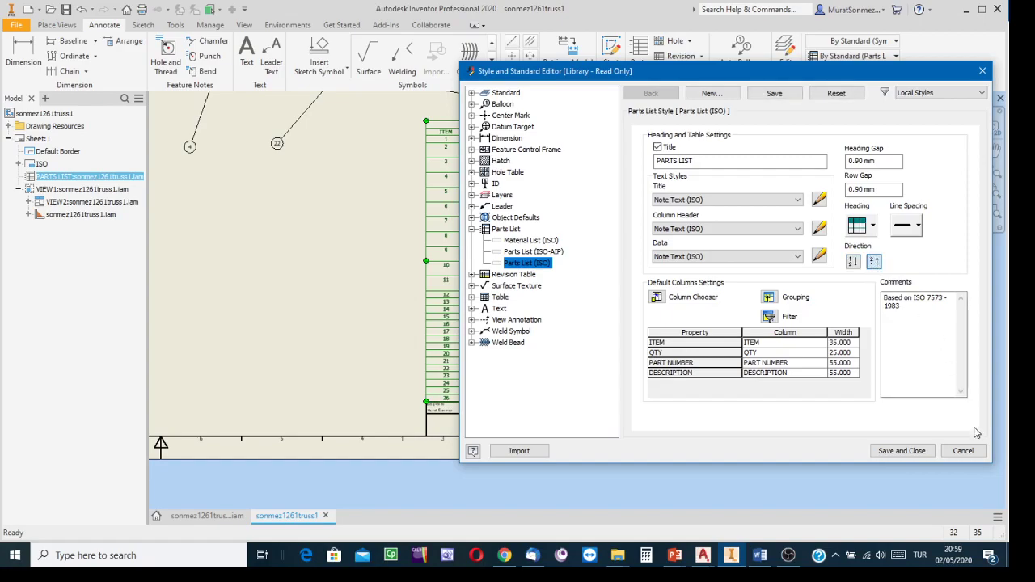
Place the heading at the bottom of the table in the Parts List (ISO) style and save the style
click(873, 227)
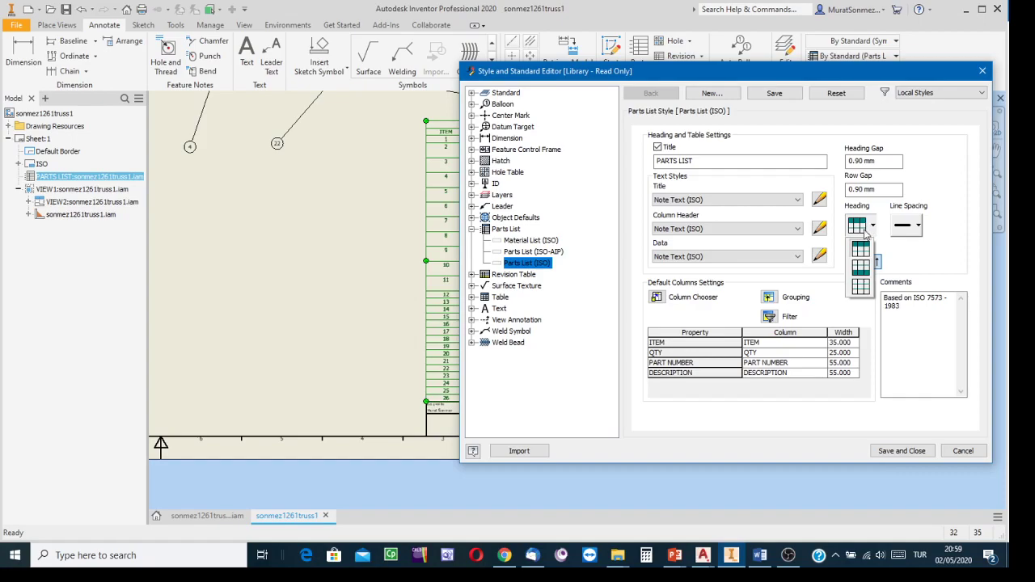
click(862, 267)
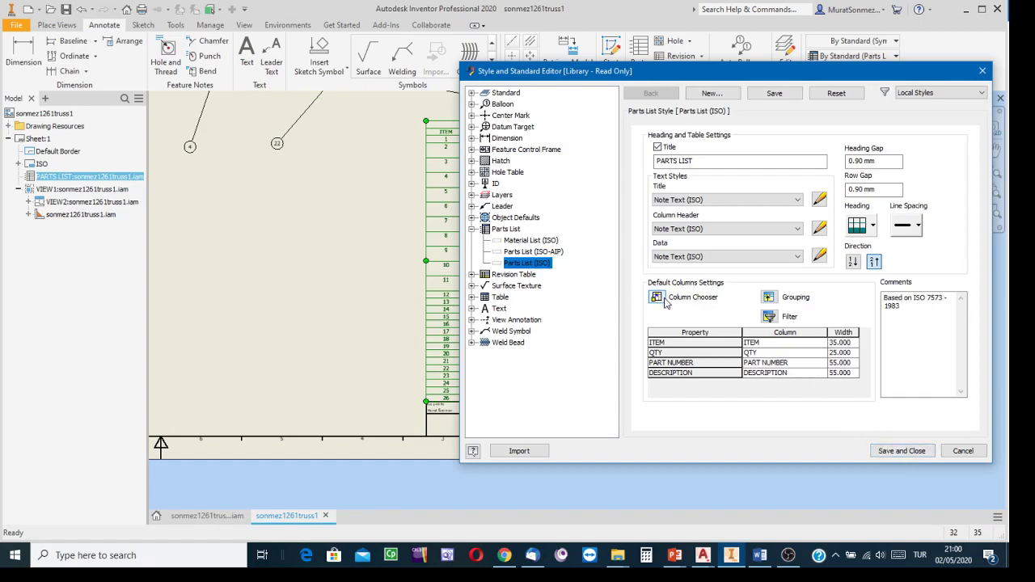
click(899, 452)
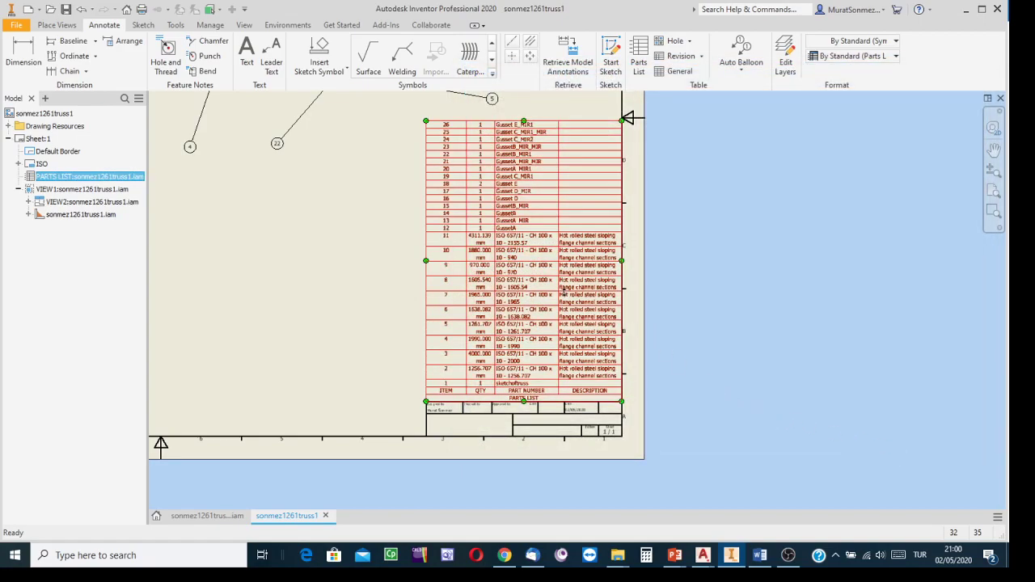
Inspect the parts list's row order and its heading above the title block
mouse_move(564, 293)
middle_down()
mouse_move(715, 385)
mouse_move(731, 361)
mouse_move(656, 331)
middle_up()
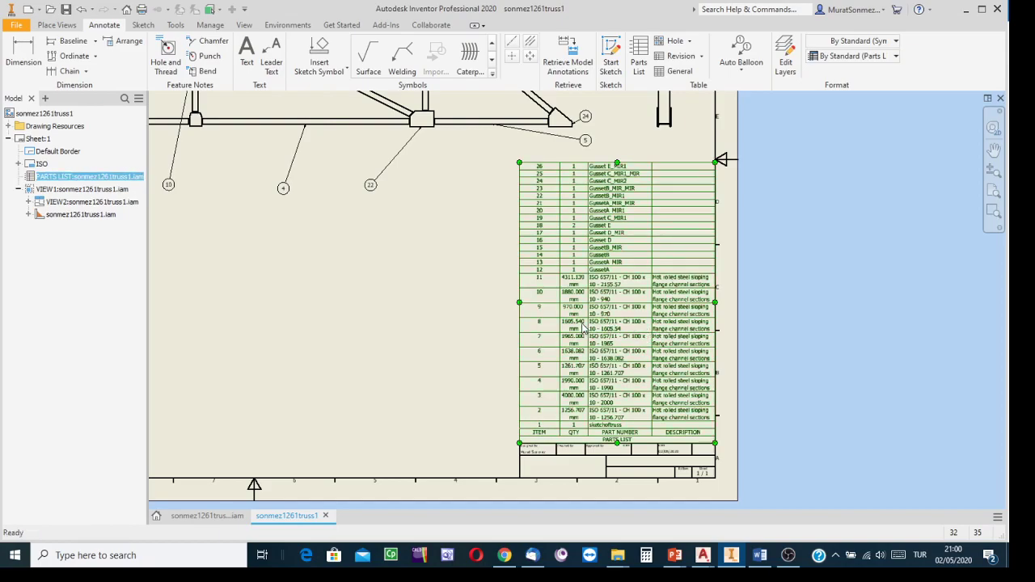
scroll(612, 322, up, 3)
mouse_move(585, 278)
middle_down()
mouse_move(621, 257)
mouse_move(642, 186)
middle_up()
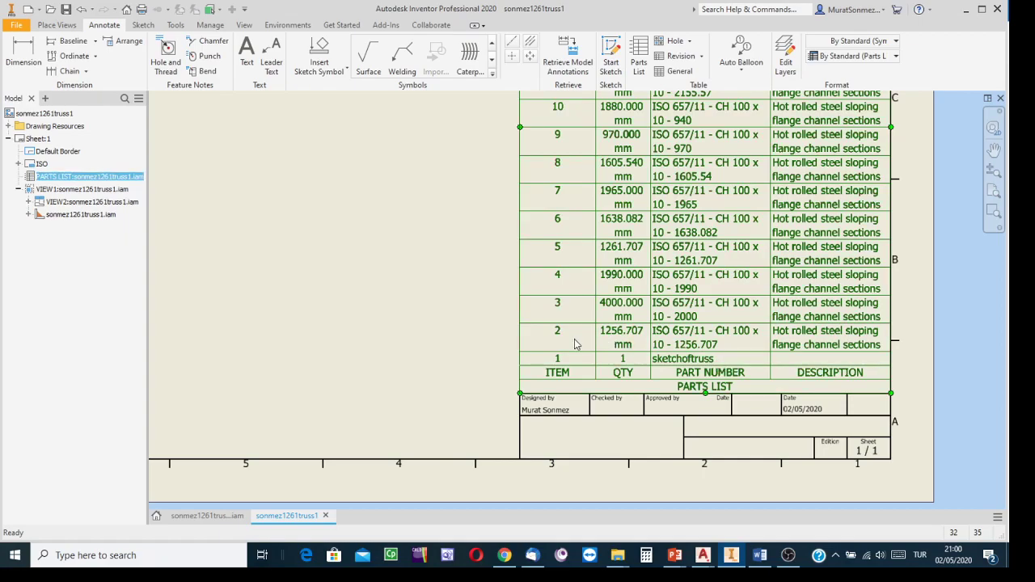
scroll(578, 343, down, 2)
middle_drag(571, 335, 586, 407)
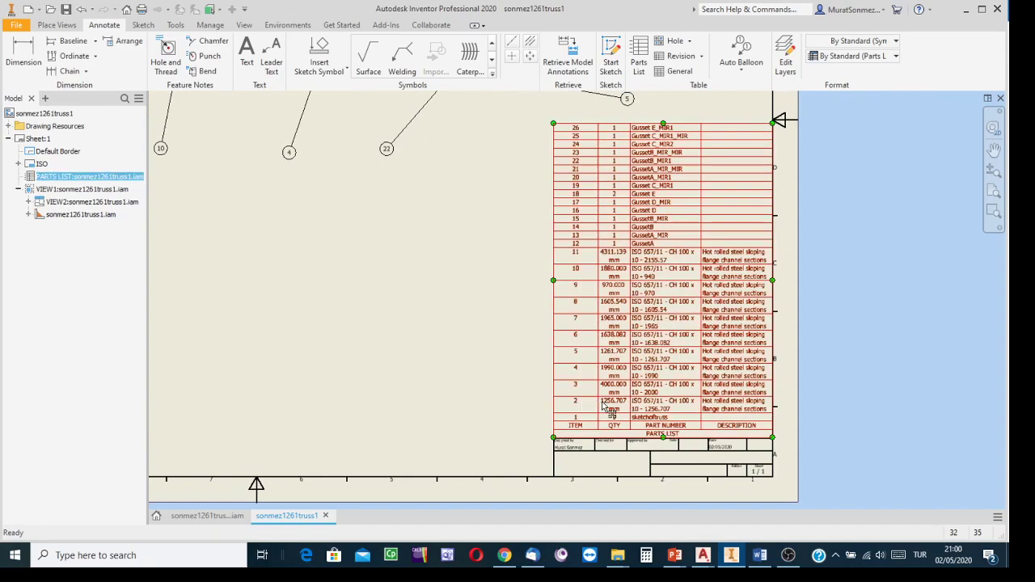
scroll(589, 407, up, 3)
click(674, 412)
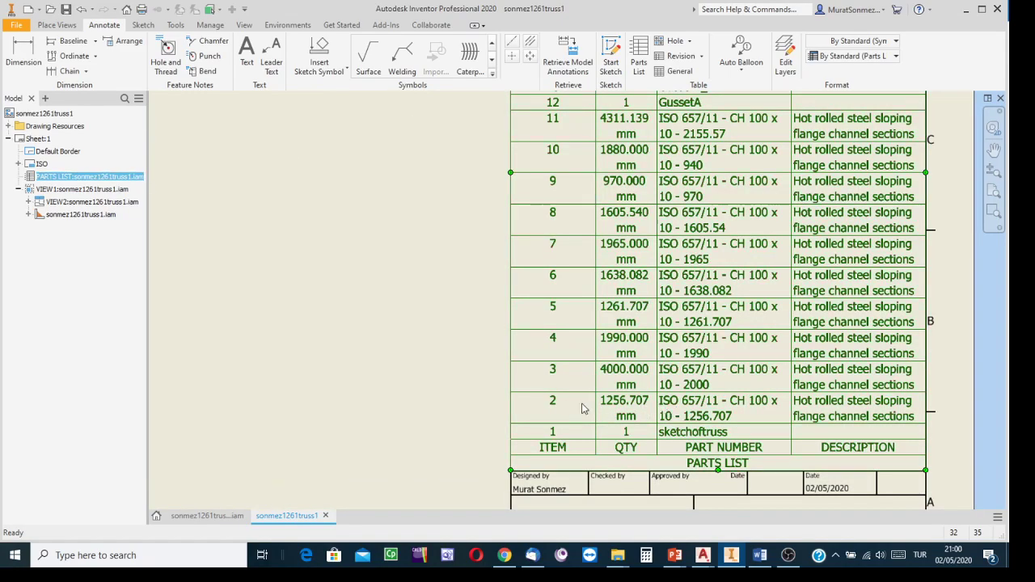
scroll(368, 299, down, 3)
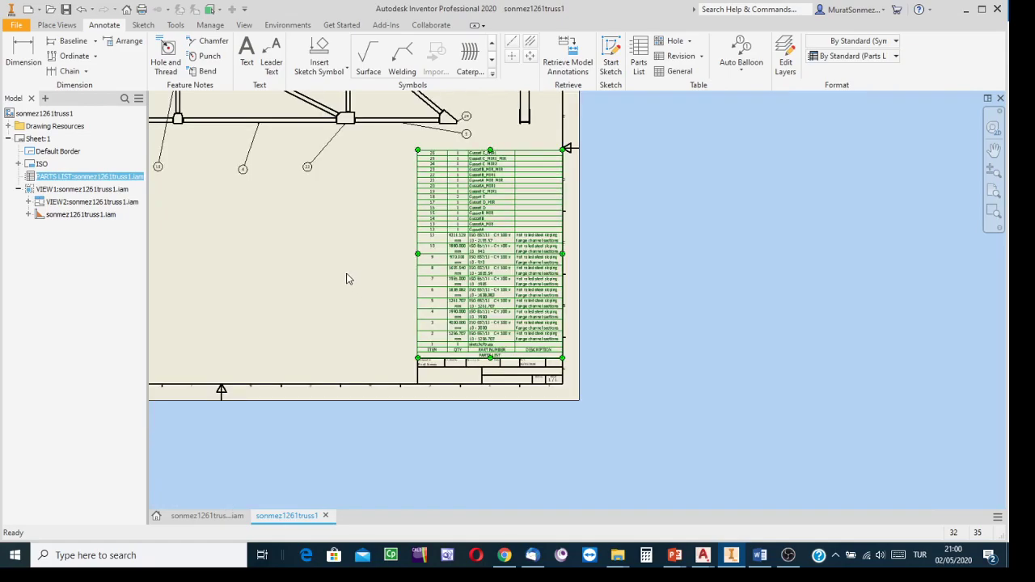
Compare the balloons around the truss's left end with the matching item rows in the parts list
mouse_move(346, 280)
middle_down()
mouse_move(663, 443)
mouse_move(751, 470)
mouse_move(782, 464)
middle_up()
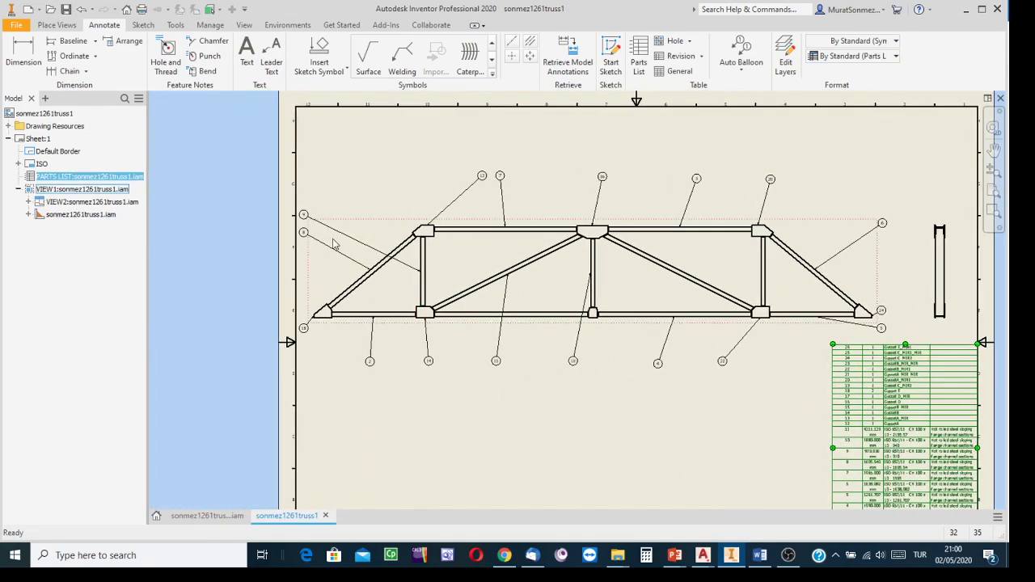
scroll(321, 226, up, 5)
mouse_move(321, 226)
middle_down()
mouse_move(304, 203)
mouse_move(321, 121)
middle_up()
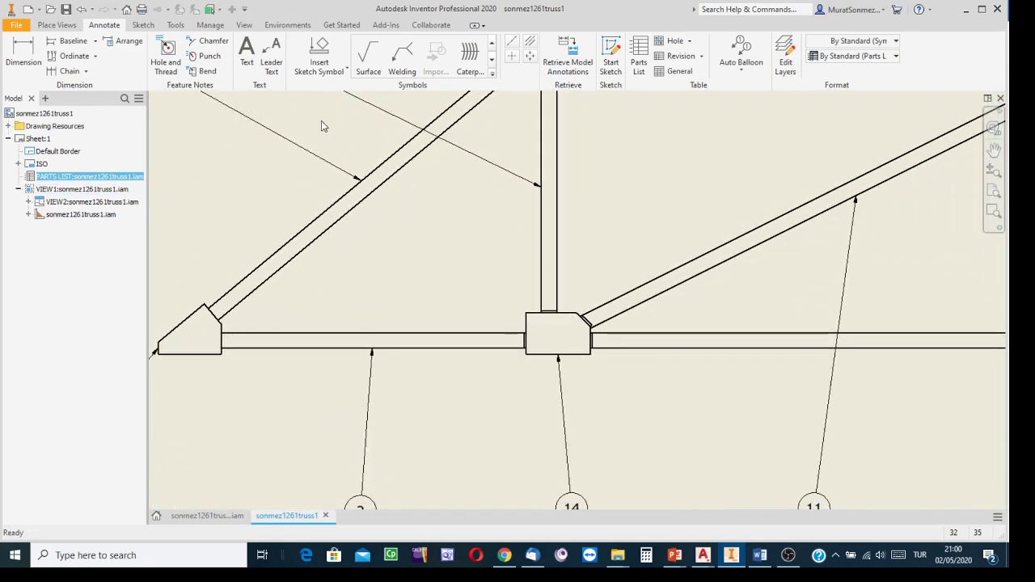
scroll(805, 330, down, 2)
mouse_move(859, 341)
middle_down()
mouse_move(621, 328)
mouse_move(770, 283)
middle_up()
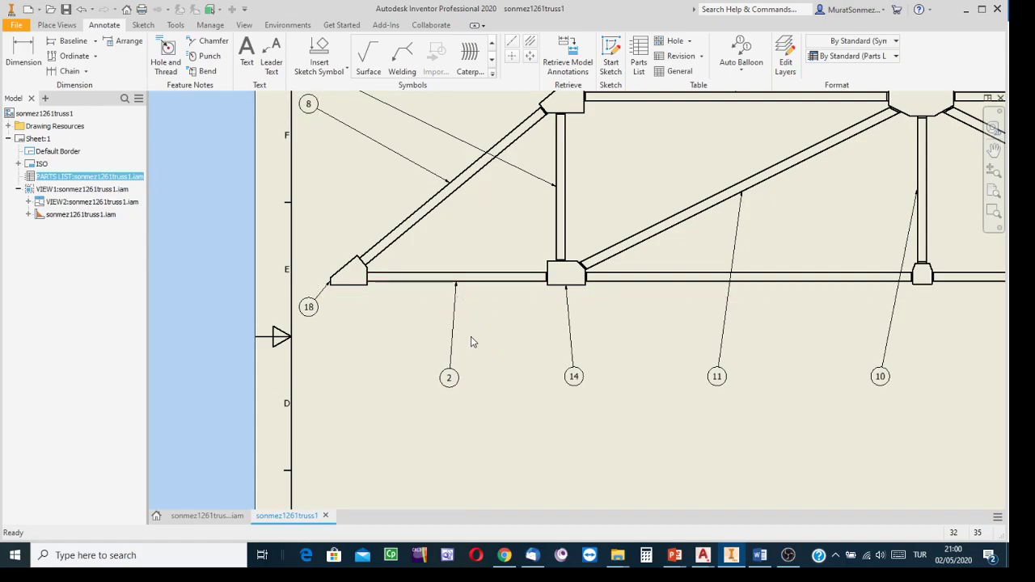
scroll(474, 342, up, 3)
scroll(474, 342, down, 6)
mouse_move(608, 389)
middle_down()
mouse_move(548, 328)
mouse_move(464, 282)
middle_up()
scroll(464, 282, up, 1)
scroll(682, 386, up, 2)
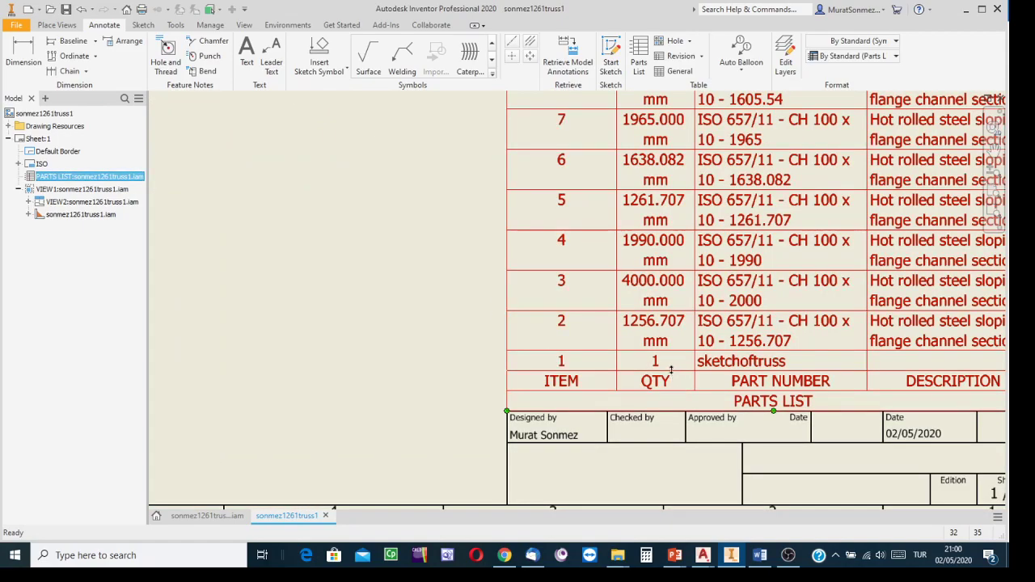
Examine the parts list's quantity column and the truss's central vertical member marked by balloon 10
click(670, 366)
key(Escape)
click(675, 383)
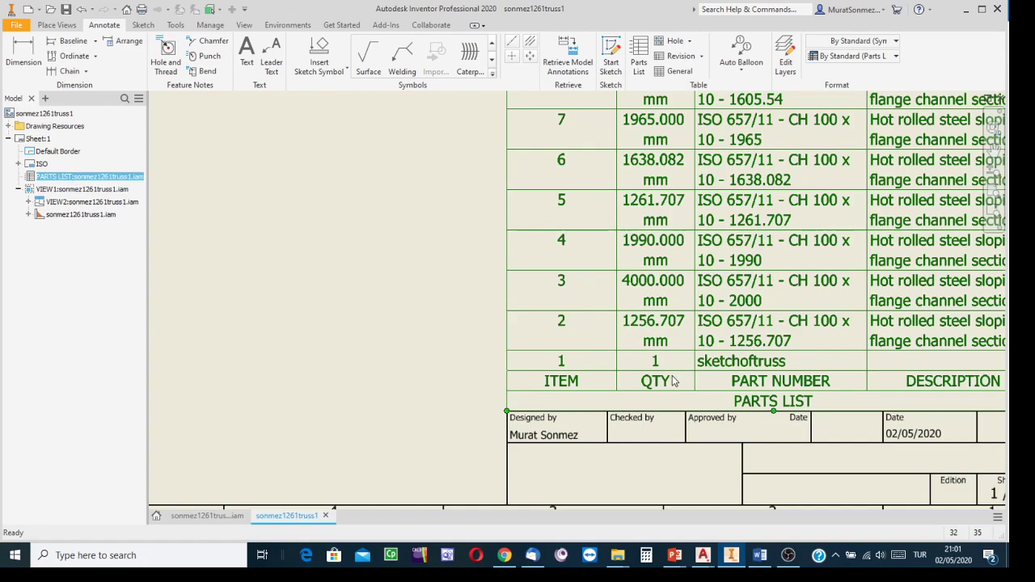
click(675, 382)
scroll(381, 301, down, 6)
mouse_move(442, 325)
middle_down()
mouse_move(683, 441)
mouse_move(744, 503)
middle_up()
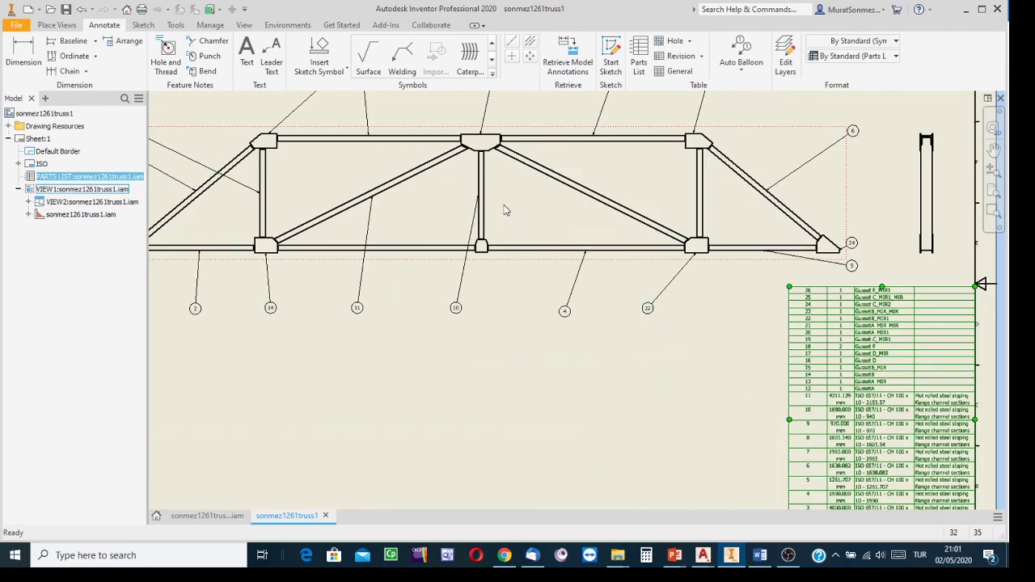
scroll(488, 203, up, 3)
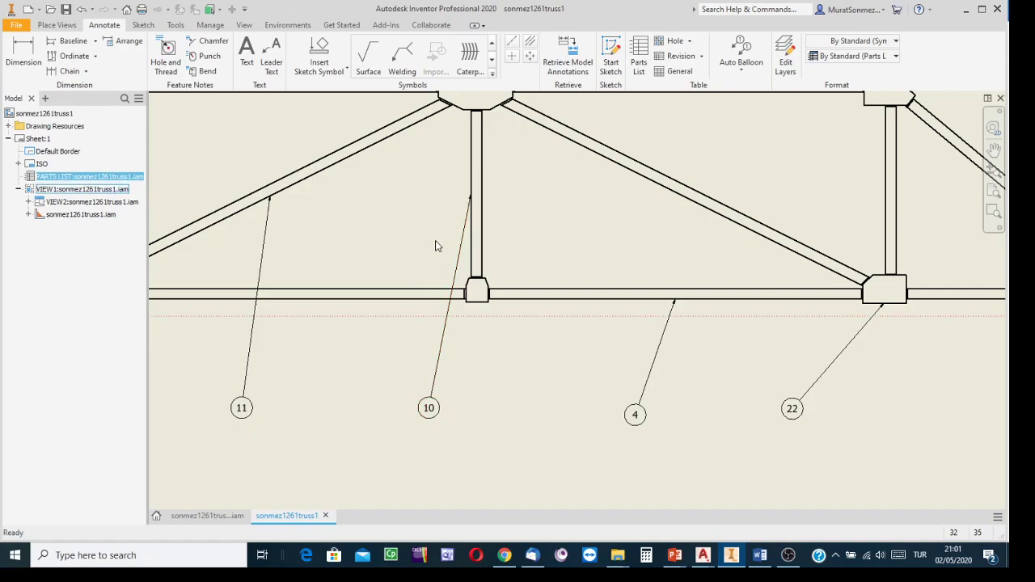
scroll(623, 212, down, 3)
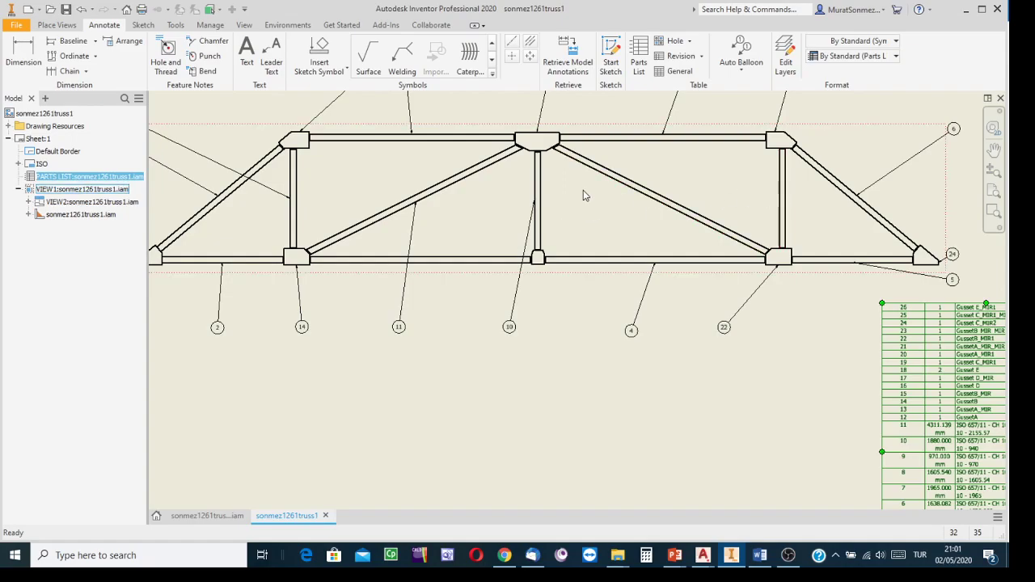
mouse_move(583, 190)
middle_down()
mouse_move(769, 233)
mouse_move(589, 203)
mouse_move(544, 215)
middle_up()
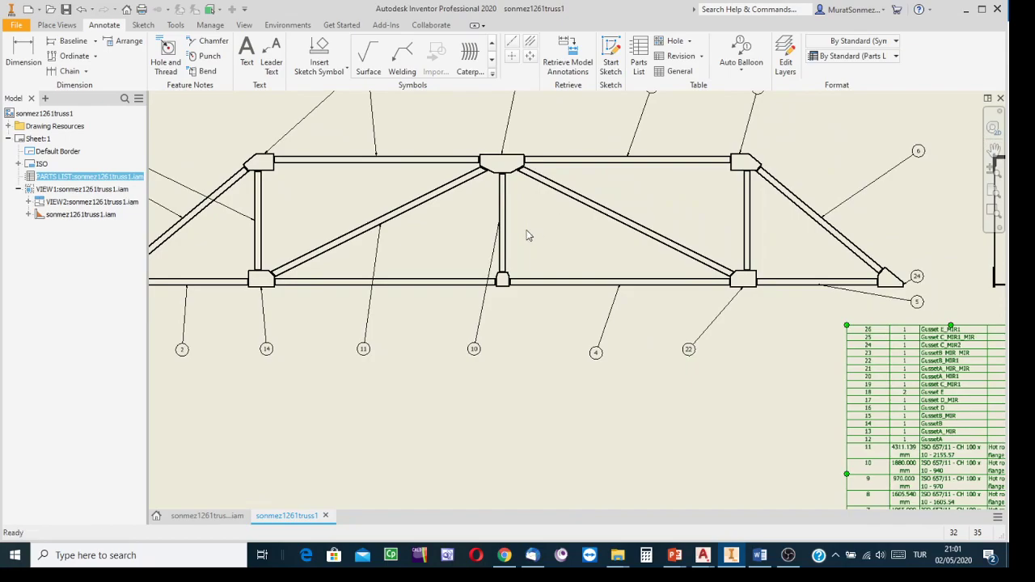
click(501, 225)
click(504, 224)
click(567, 298)
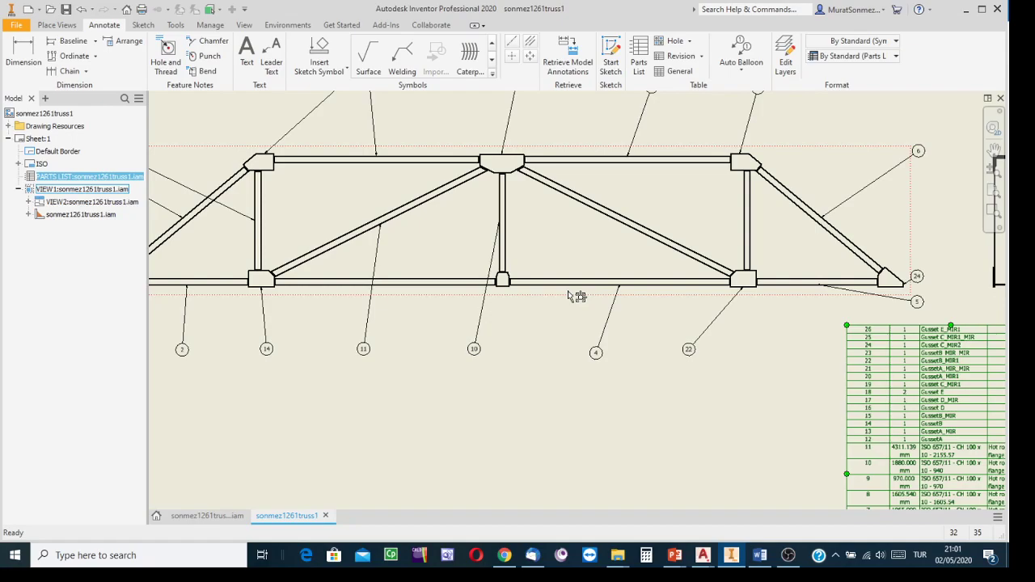
Compare the item 10 row's quantity and part number in the parts list with the central vertical member
scroll(525, 347, down, 2)
scroll(397, 253, up, 2)
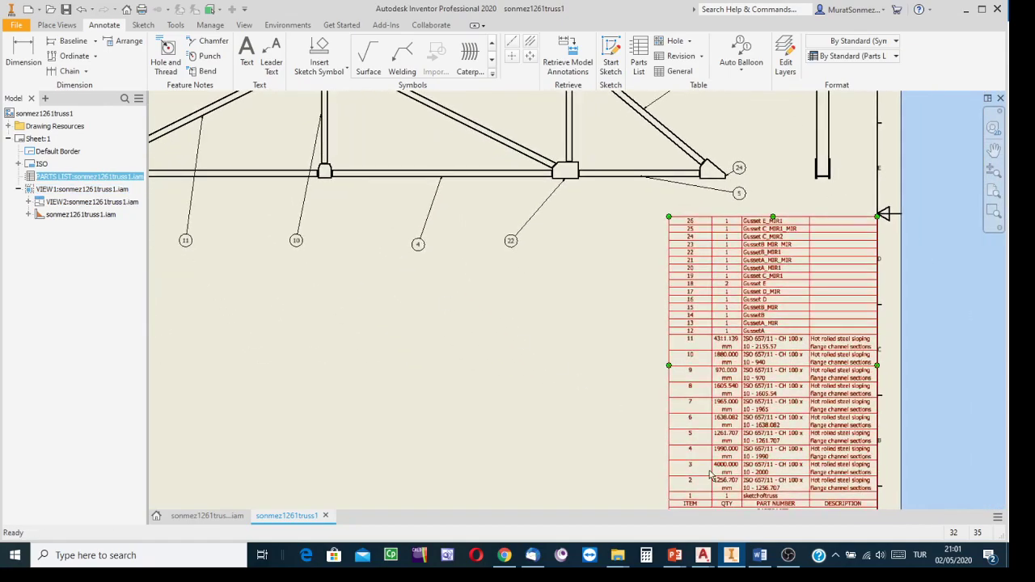
middle_drag(710, 475, 607, 384)
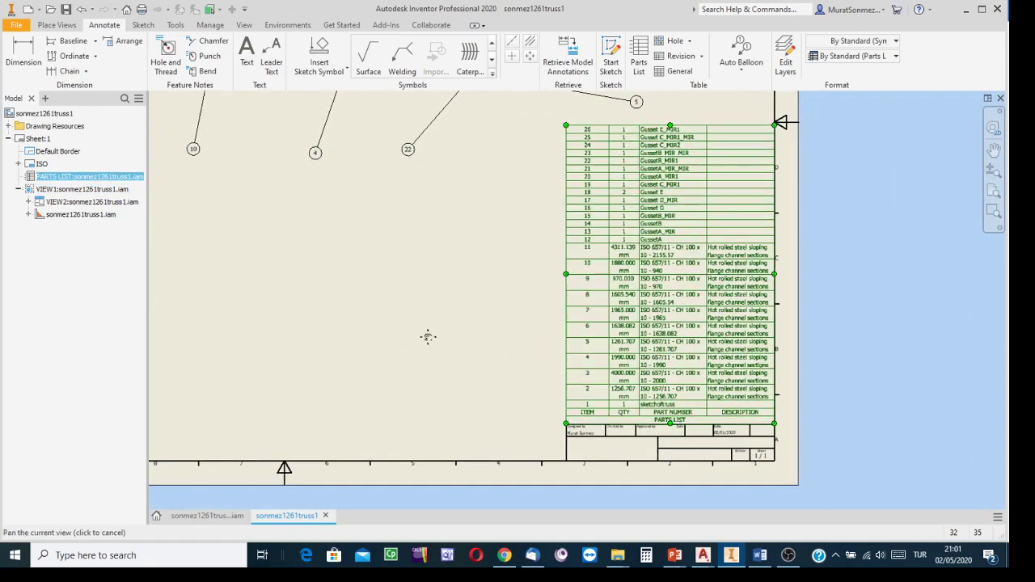
mouse_move(429, 336)
middle_down()
mouse_move(526, 421)
mouse_move(412, 326)
mouse_move(416, 335)
middle_up()
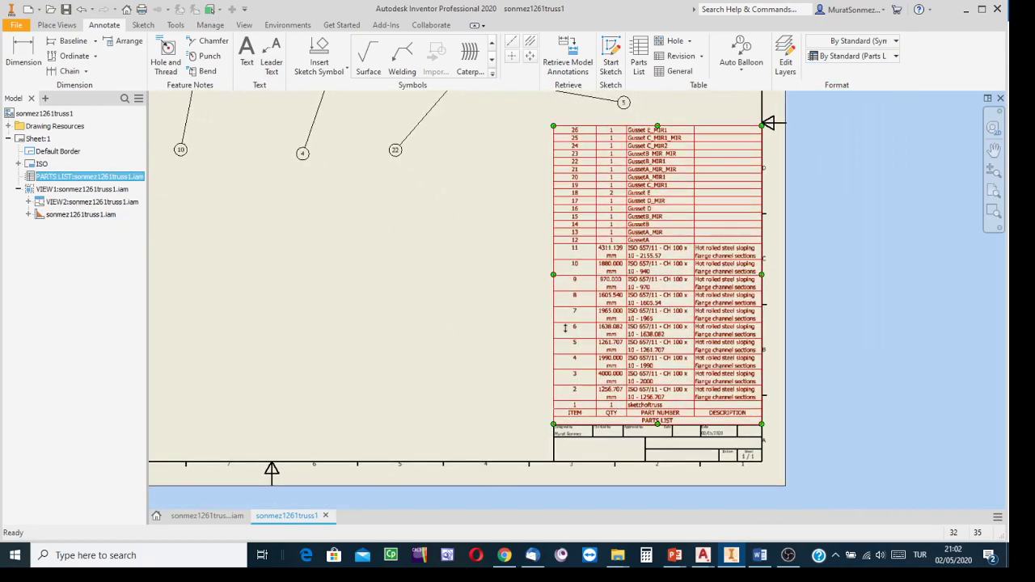
scroll(602, 332, up, 5)
scroll(605, 326, down, 2)
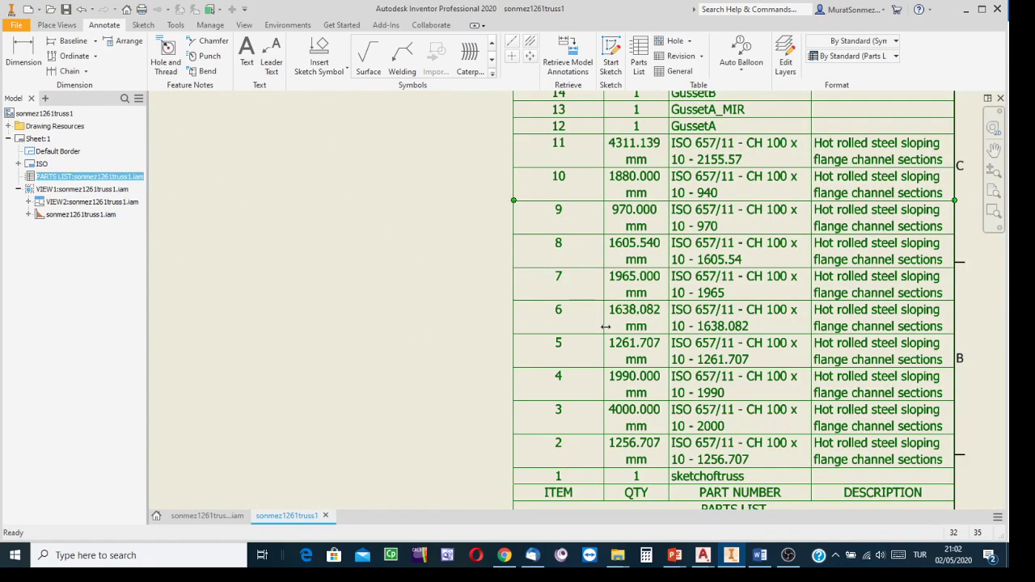
scroll(605, 326, down, 2)
scroll(607, 324, up, 3)
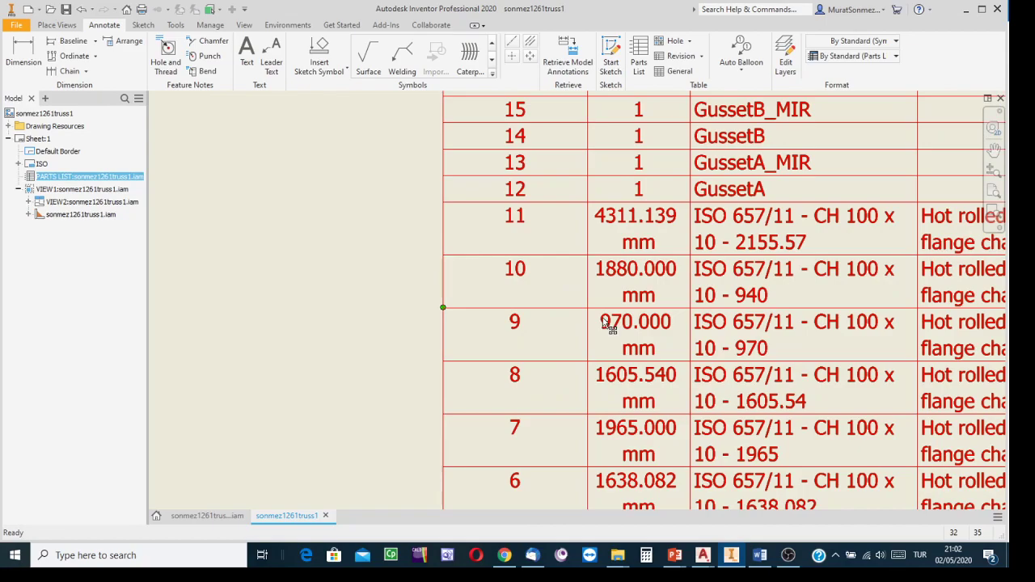
click(631, 270)
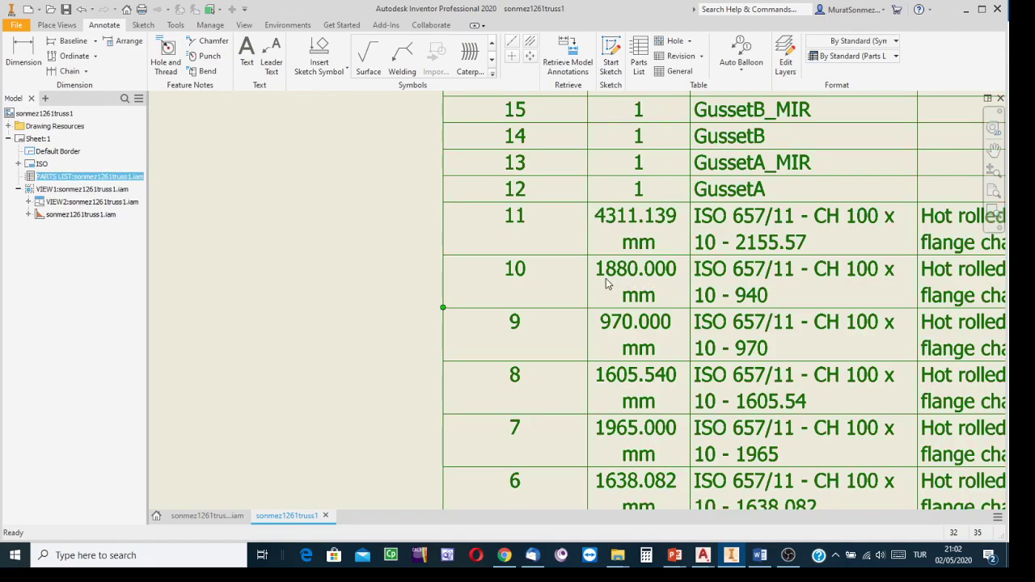
scroll(445, 263, down, 4)
middle_drag(410, 255, 673, 491)
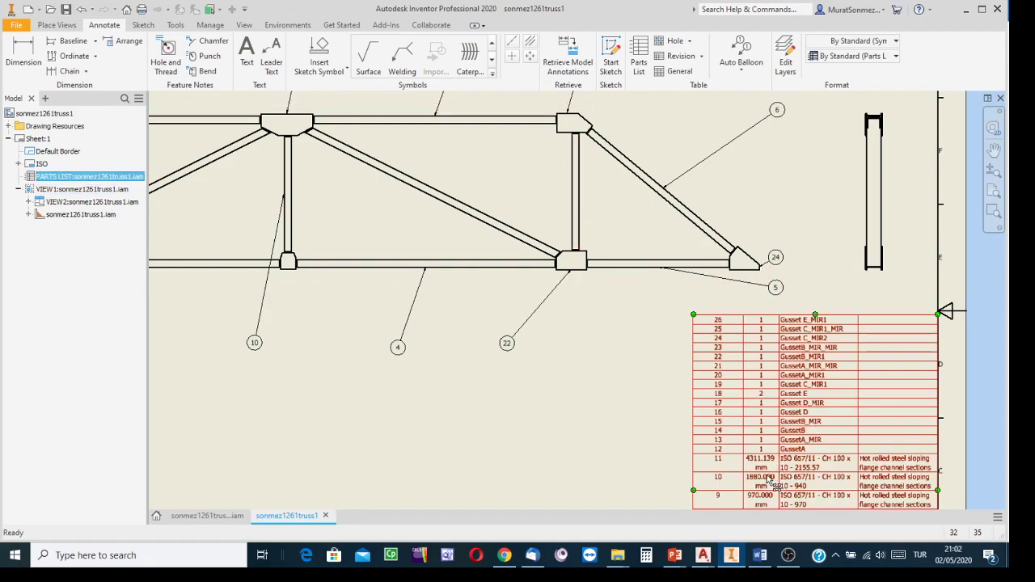
click(773, 481)
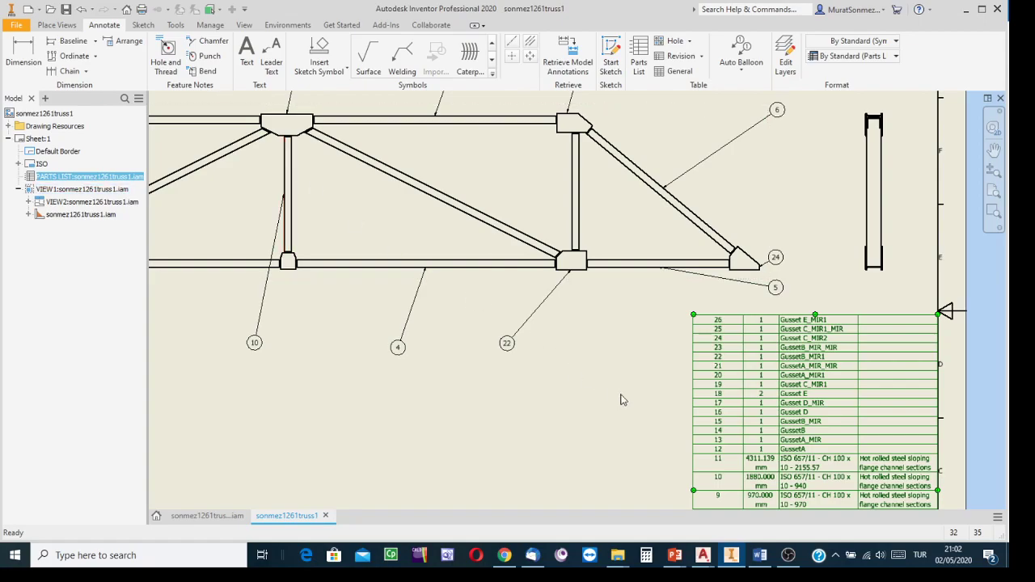
Check the quantities and part numbers of the channel section rows against the vertical members near the truss's right end
mouse_move(619, 397)
middle_down()
mouse_move(574, 286)
mouse_move(508, 196)
middle_up()
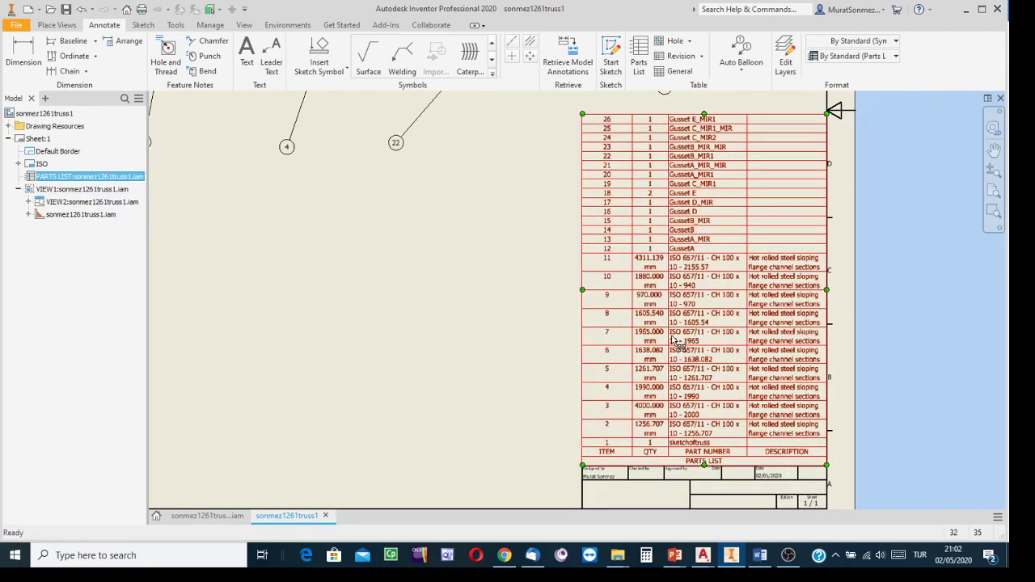
scroll(657, 343, up, 3)
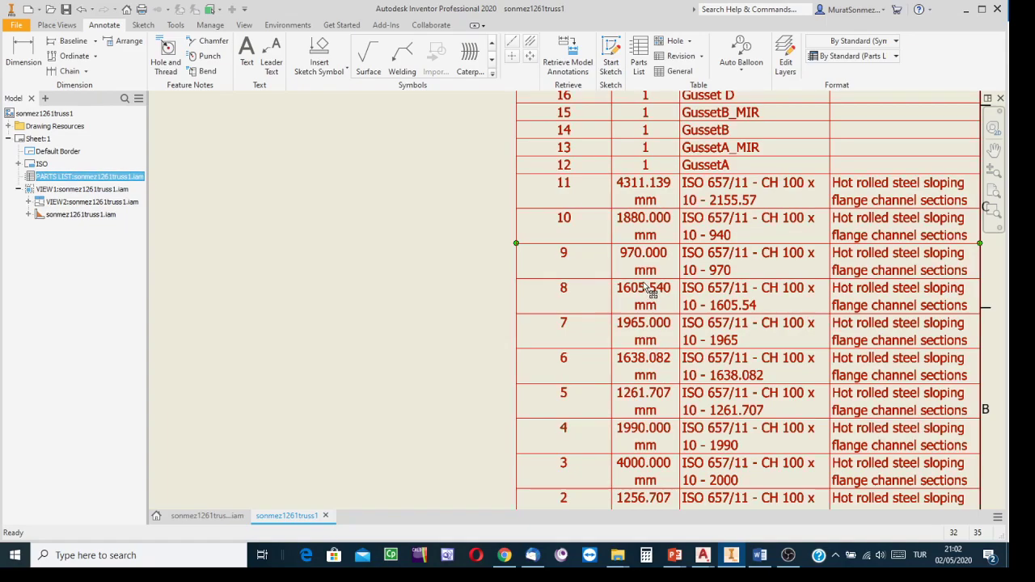
mouse_move(649, 455)
middle_down()
mouse_move(591, 316)
mouse_move(605, 407)
mouse_move(555, 336)
middle_up()
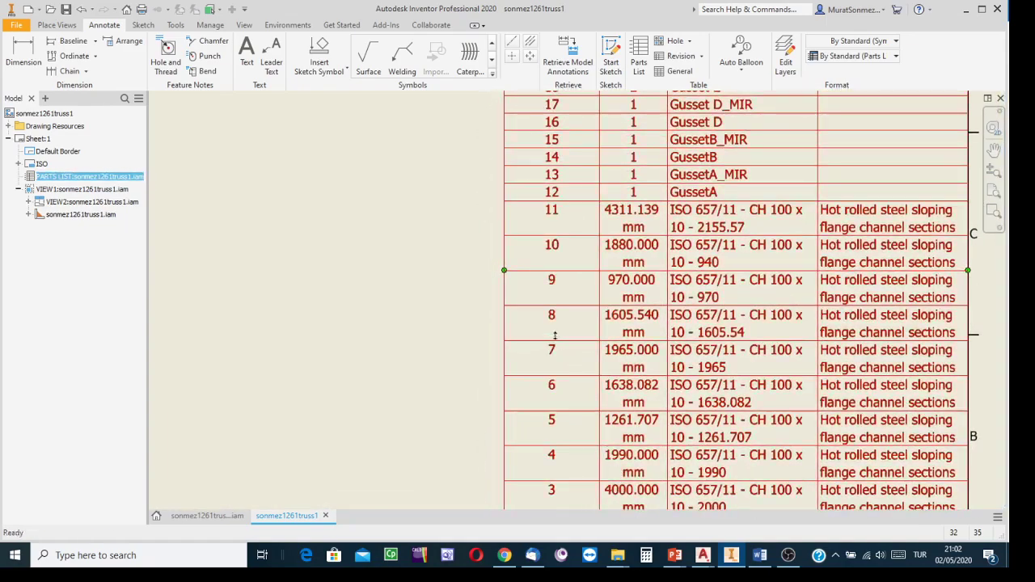
scroll(546, 273, down, 2)
mouse_move(546, 274)
middle_down()
mouse_move(669, 497)
mouse_move(685, 501)
middle_up()
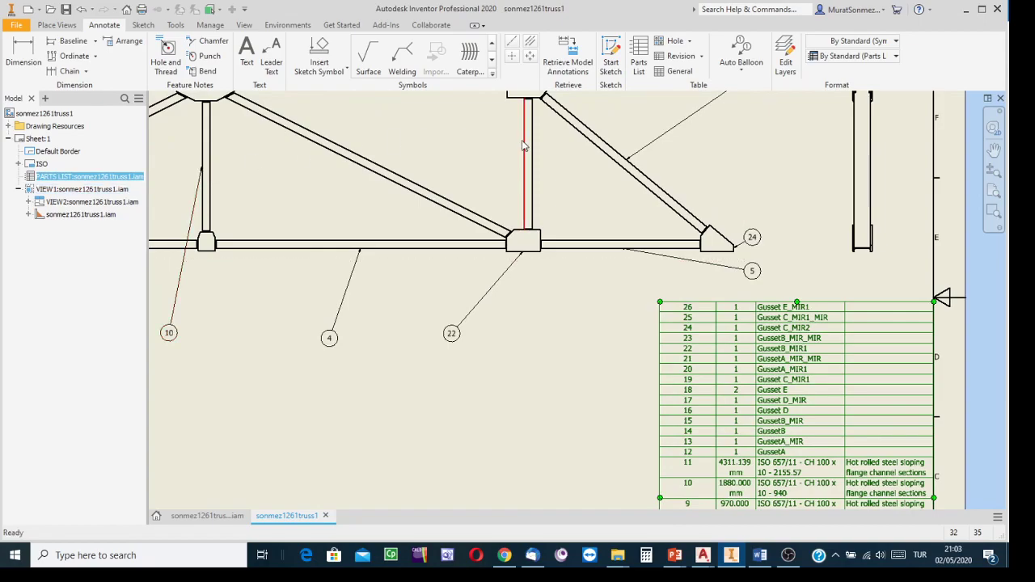
middle_drag(574, 269, 494, 156)
scroll(494, 156, up, 1)
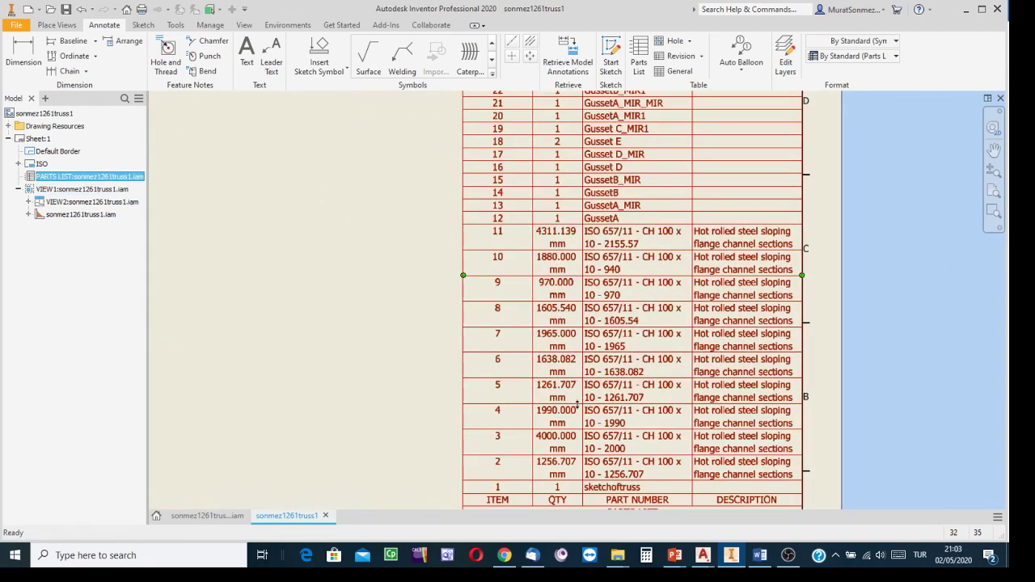
click(564, 262)
click(545, 245)
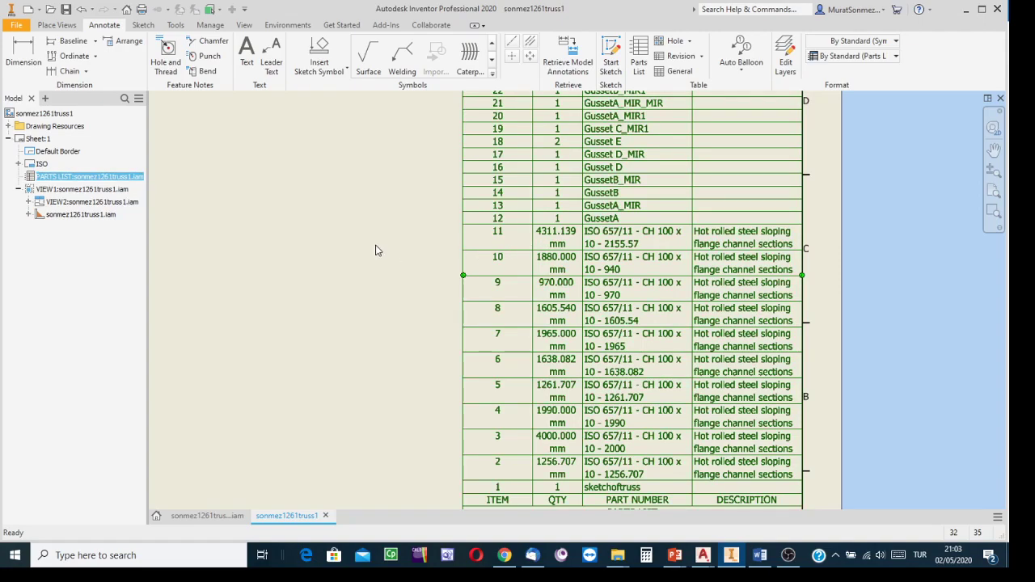
scroll(373, 248, down, 2)
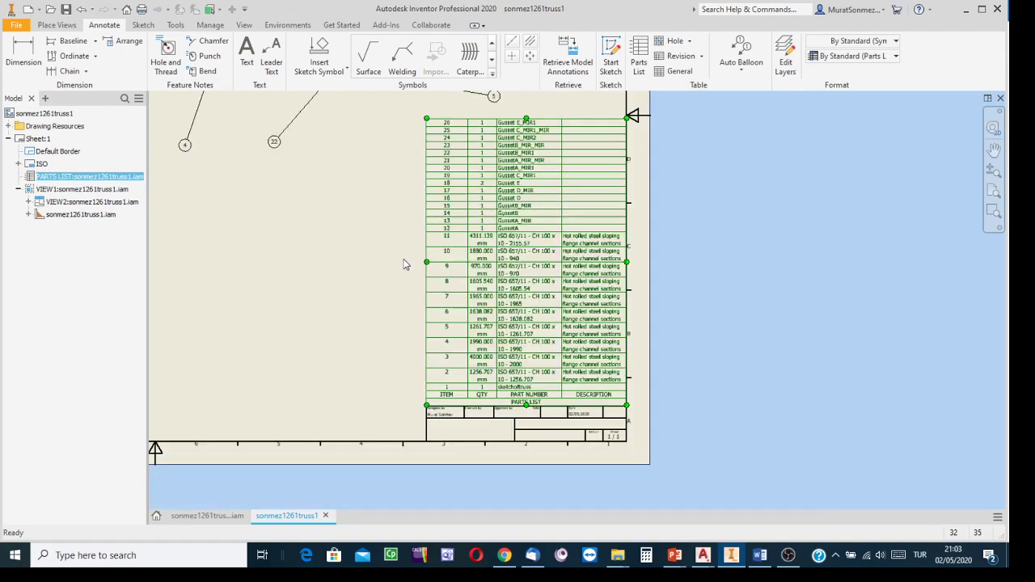
scroll(402, 262, up, 3)
mouse_move(398, 260)
middle_down()
mouse_move(442, 237)
mouse_move(493, 179)
mouse_move(504, 200)
middle_up()
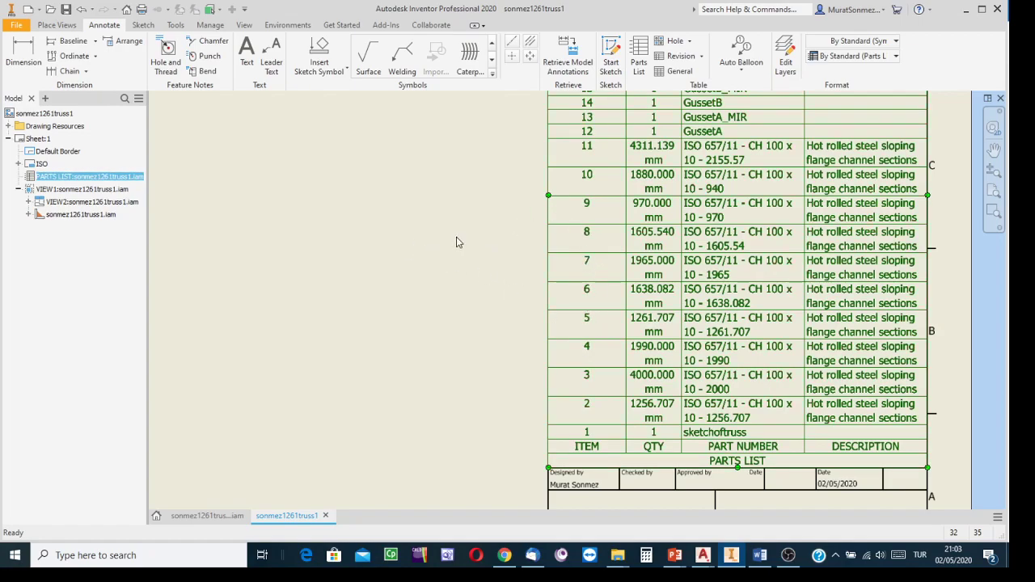
Place a text note "C" with 5 mm text height below the gusset at the truss's left end
scroll(364, 239, down, 3)
middle_drag(296, 210, 708, 426)
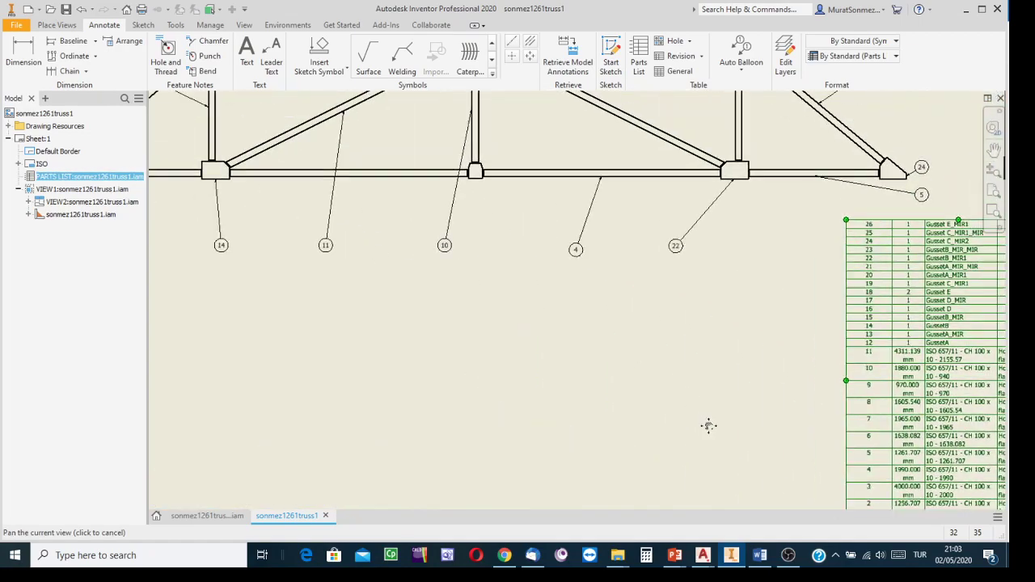
middle_drag(483, 292, 628, 300)
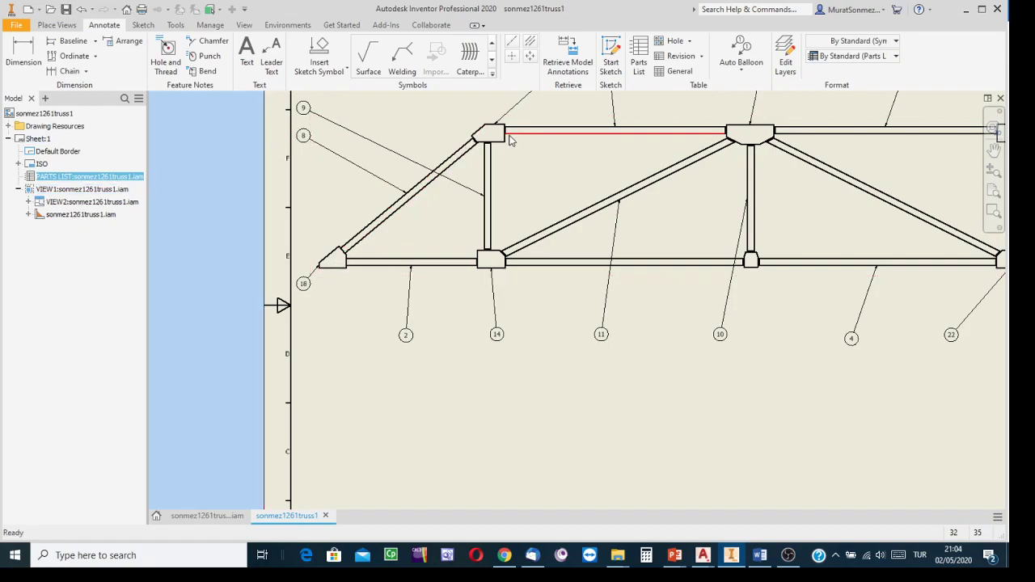
click(249, 60)
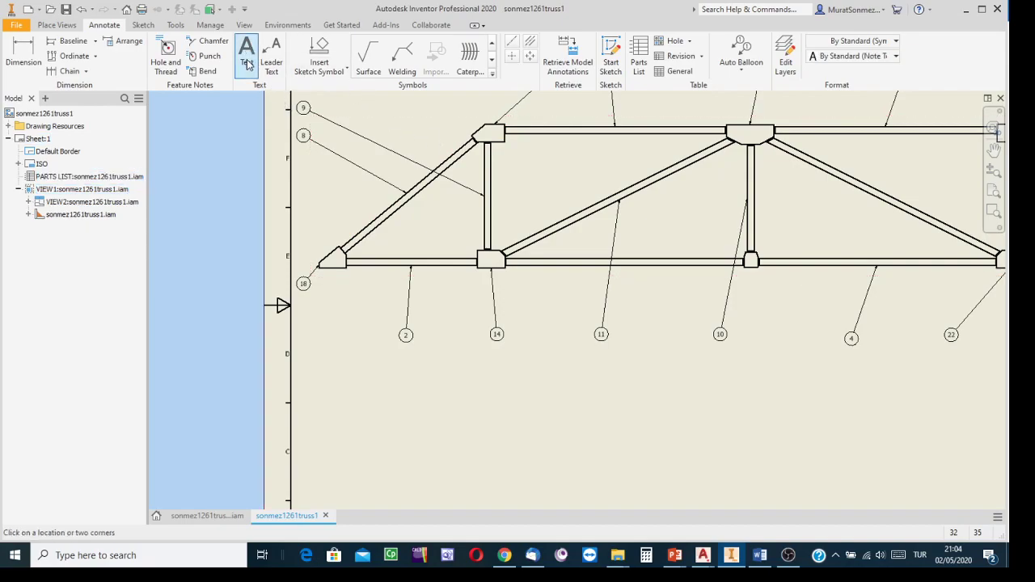
click(334, 281)
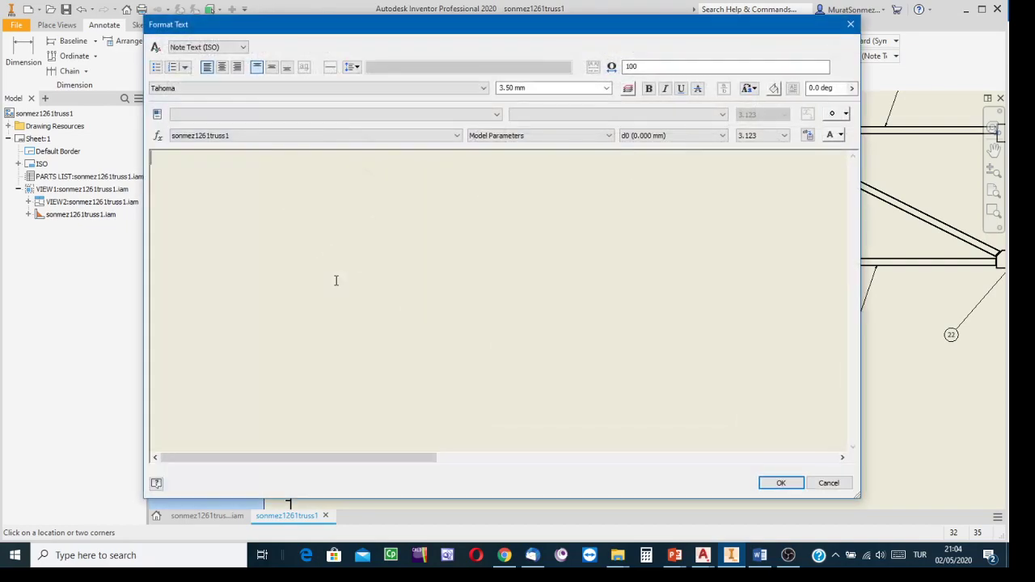
click(606, 88)
click(510, 116)
text(C)
click(776, 484)
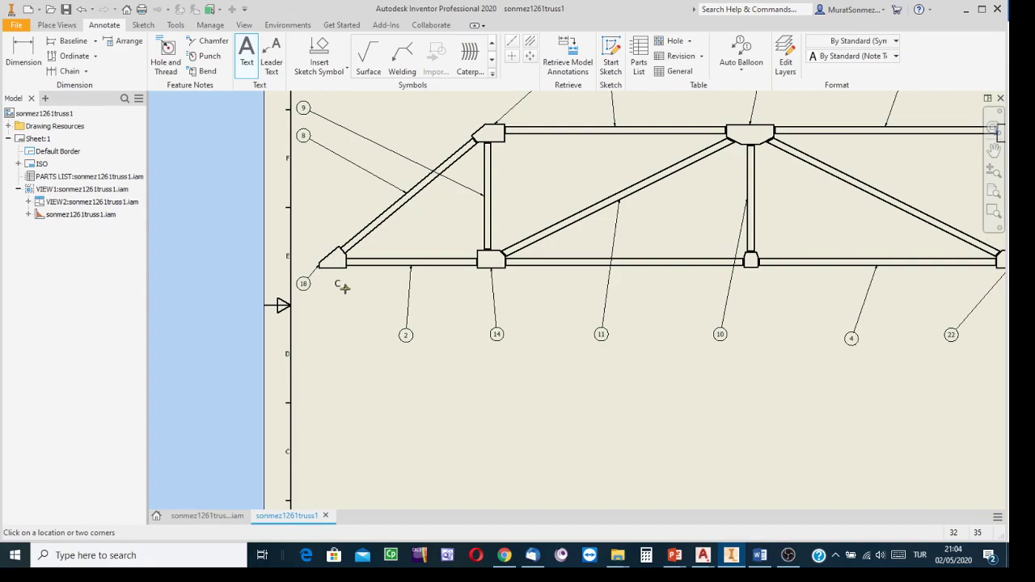
key(Escape)
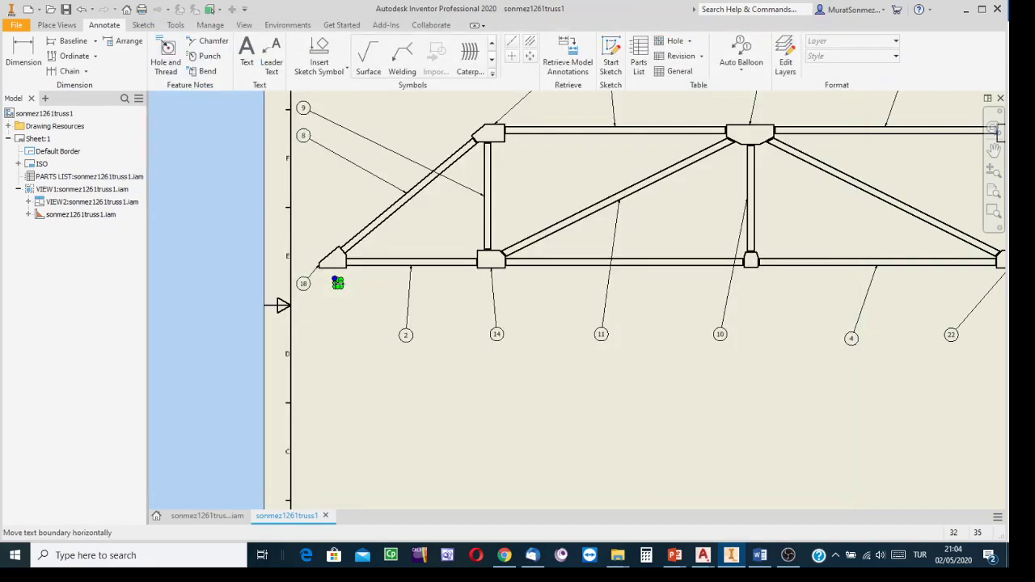
Set the "C" note's text height to 7 mm and shift the note slightly left under the end gusset
double_click(377, 296)
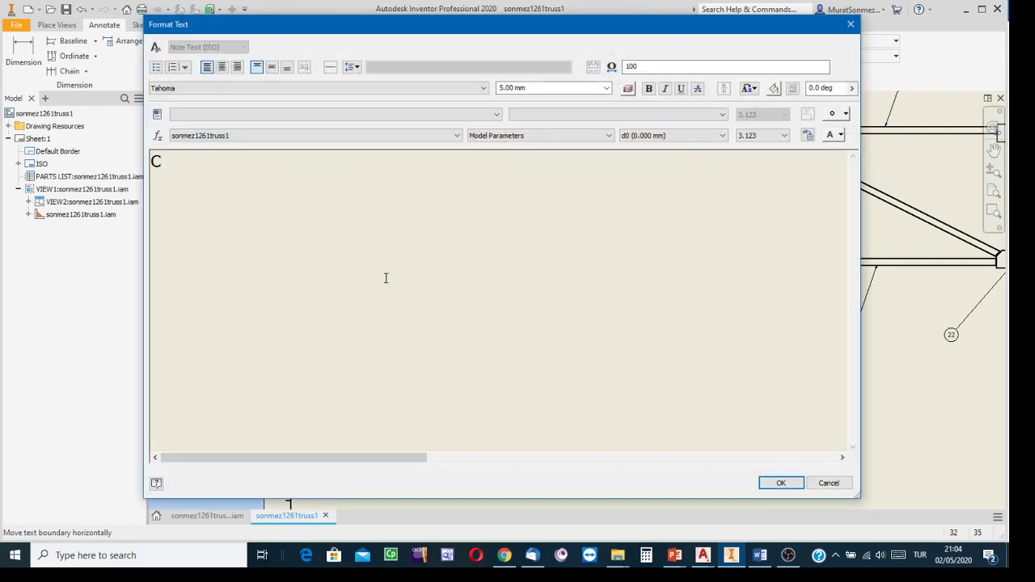
double_click(154, 166)
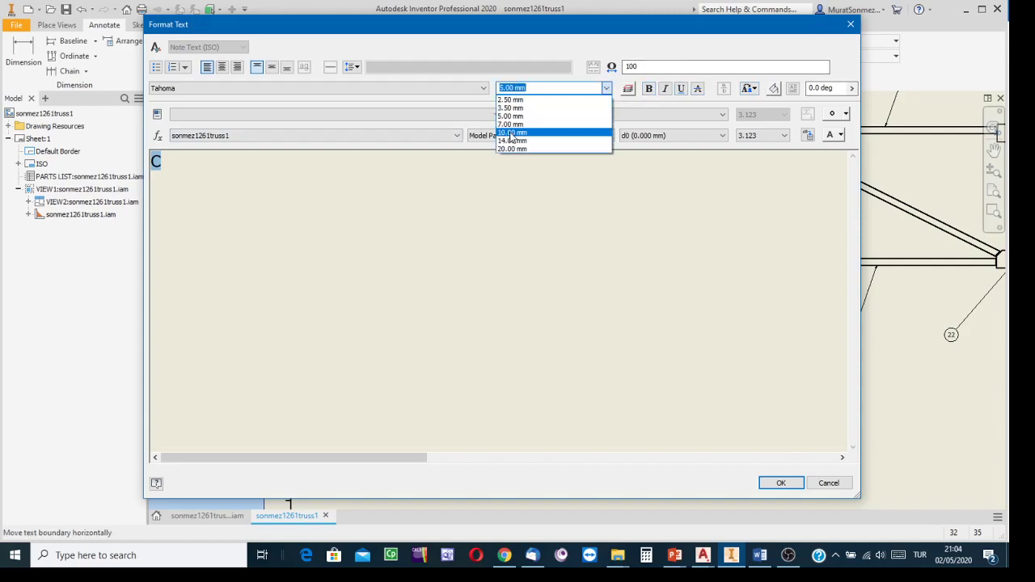
click(506, 125)
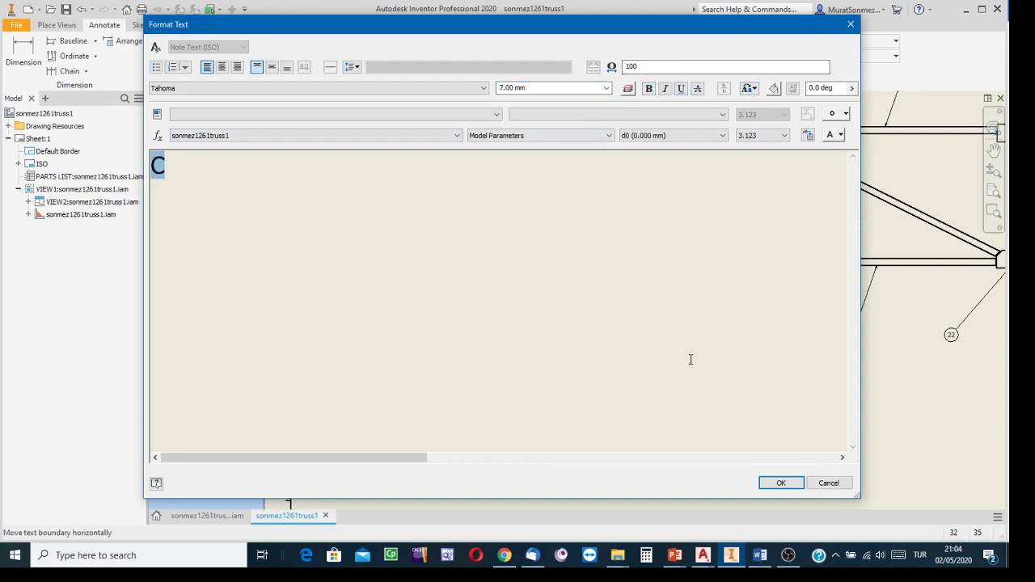
click(781, 483)
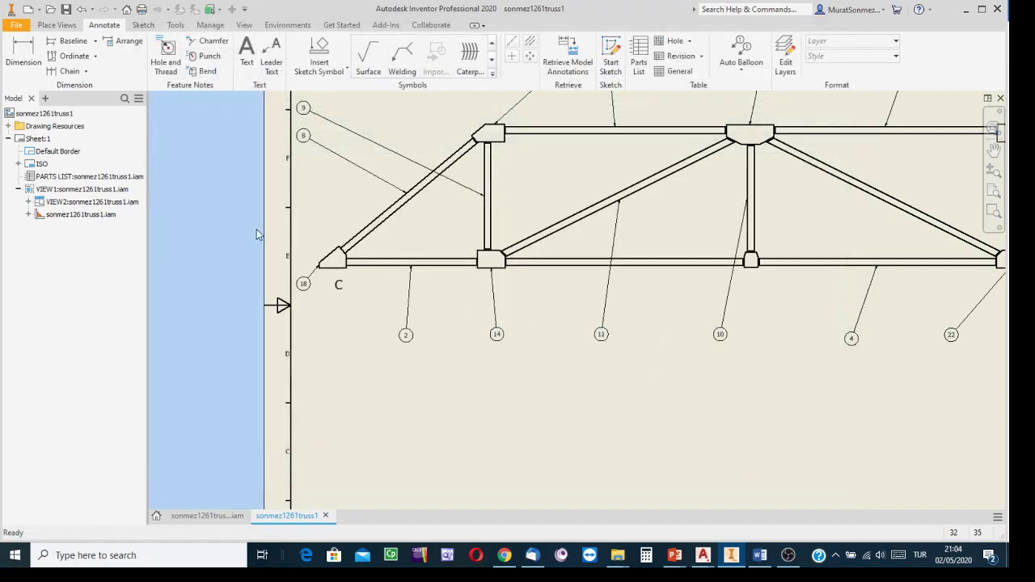
click(337, 285)
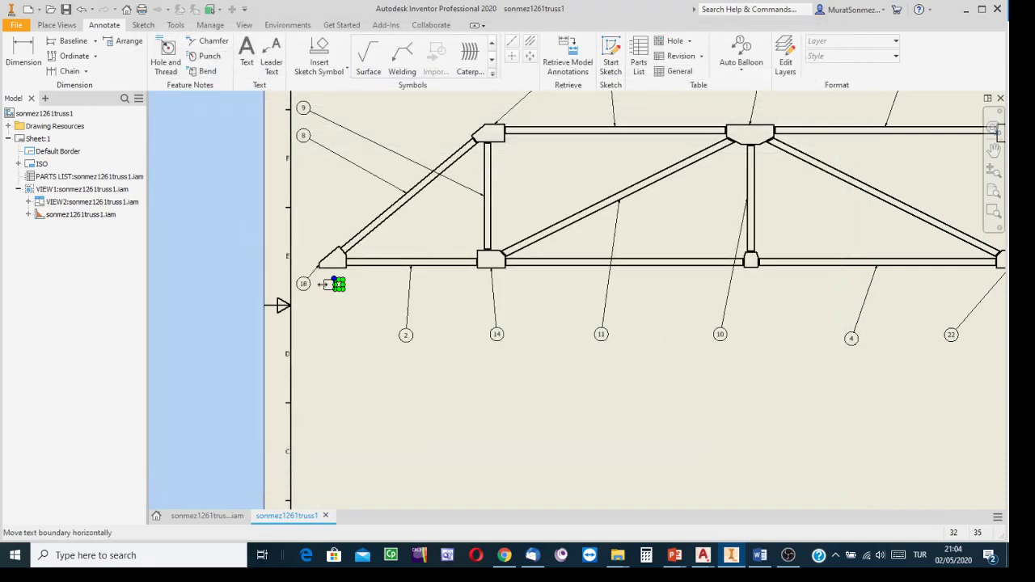
click(341, 299)
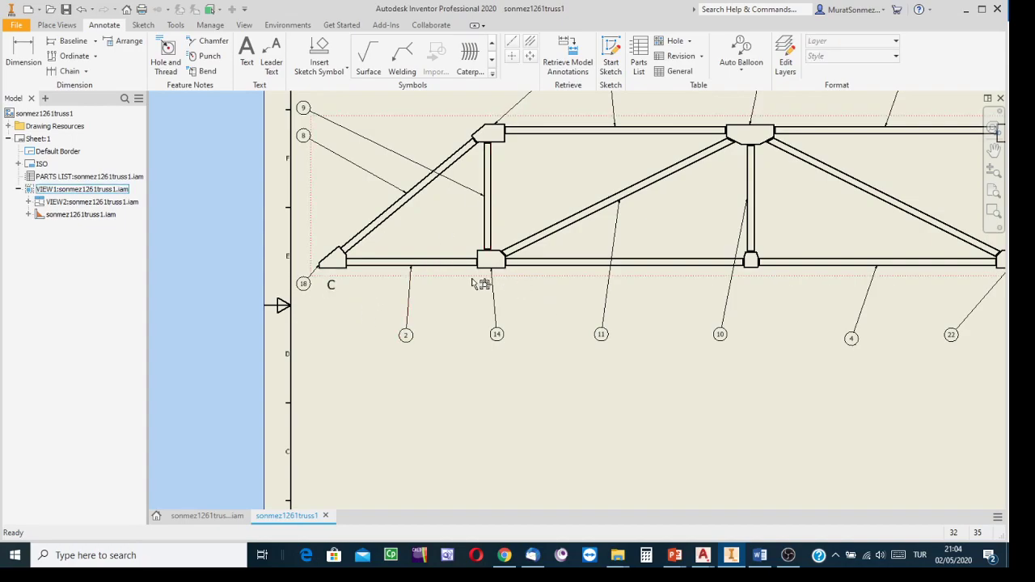
Place a text note "A" with 7 mm text height below the lower gusset of the first vertical member
click(247, 53)
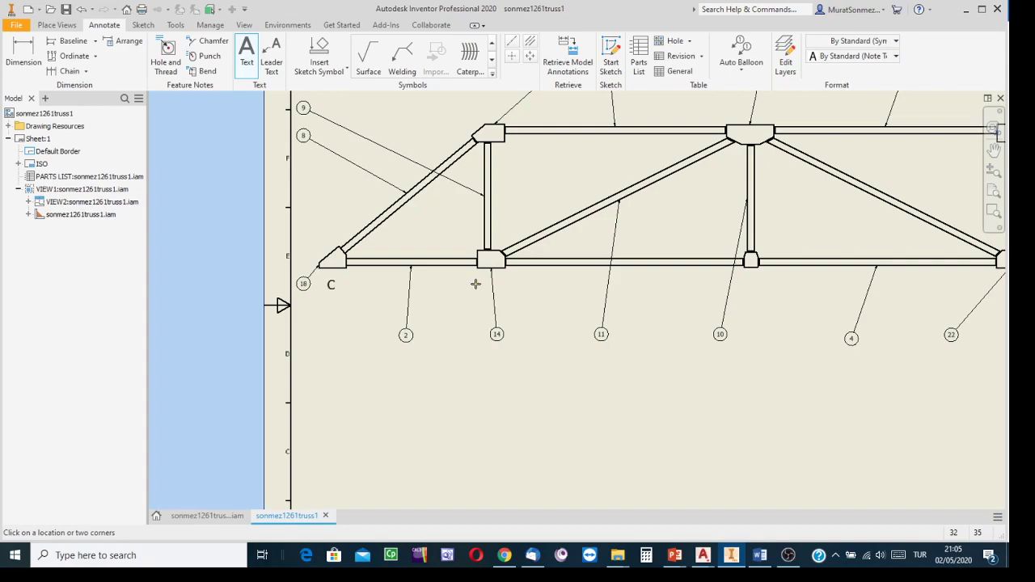
click(476, 284)
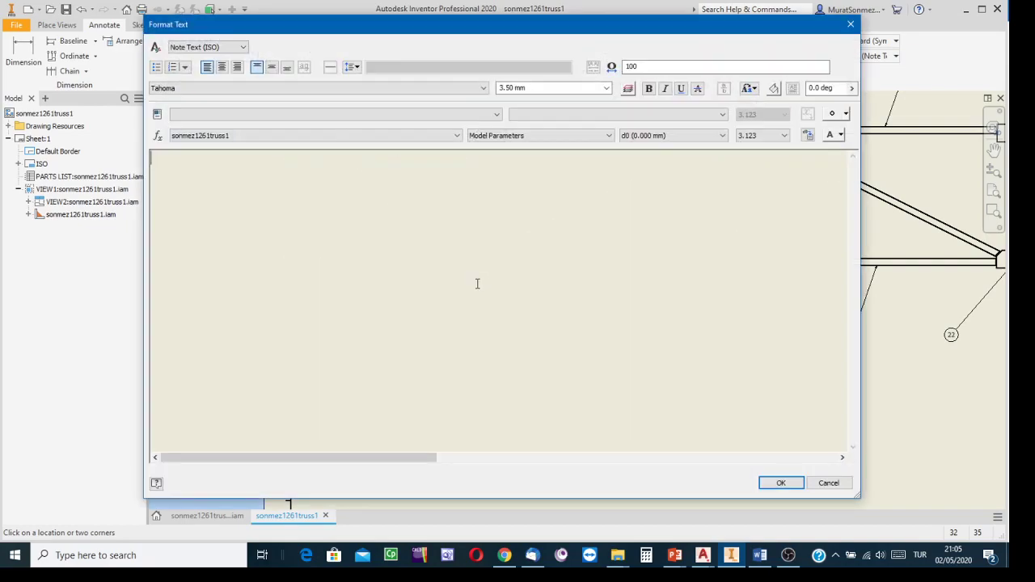
click(606, 87)
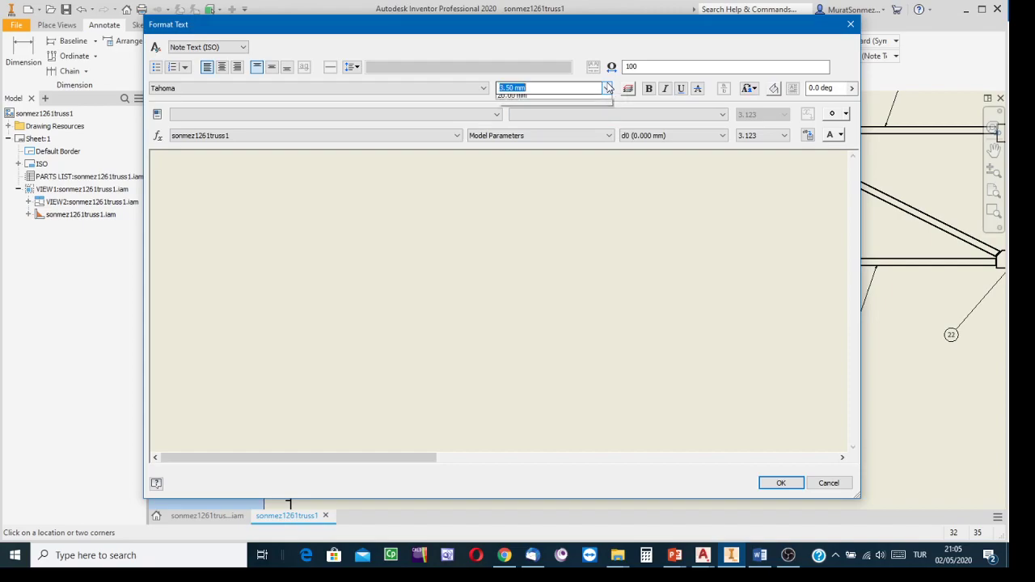
click(516, 123)
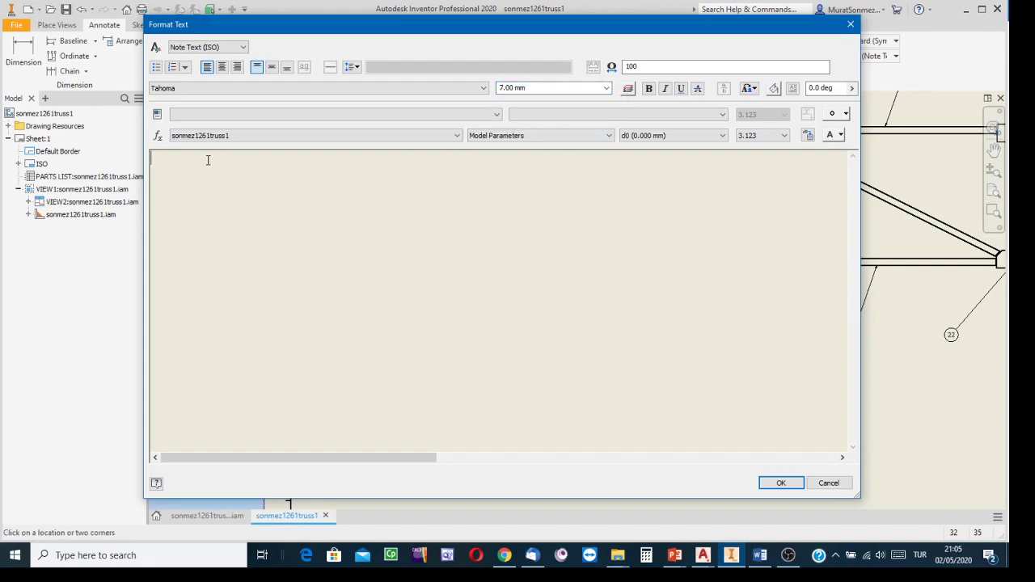
text(A)
click(789, 483)
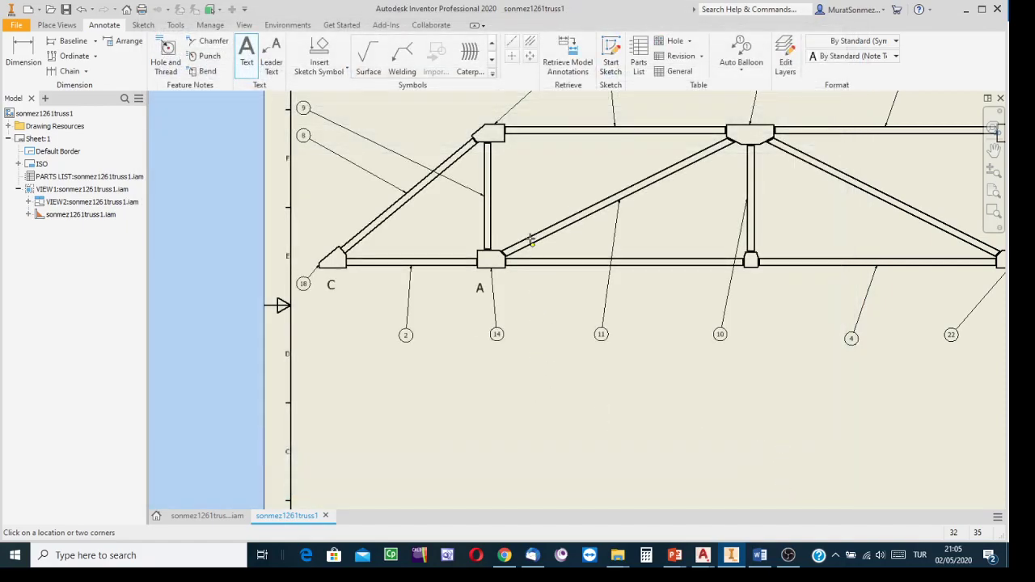
Place a text note "B" with 7 mm text height above the upper gusset of the first vertical member
click(471, 124)
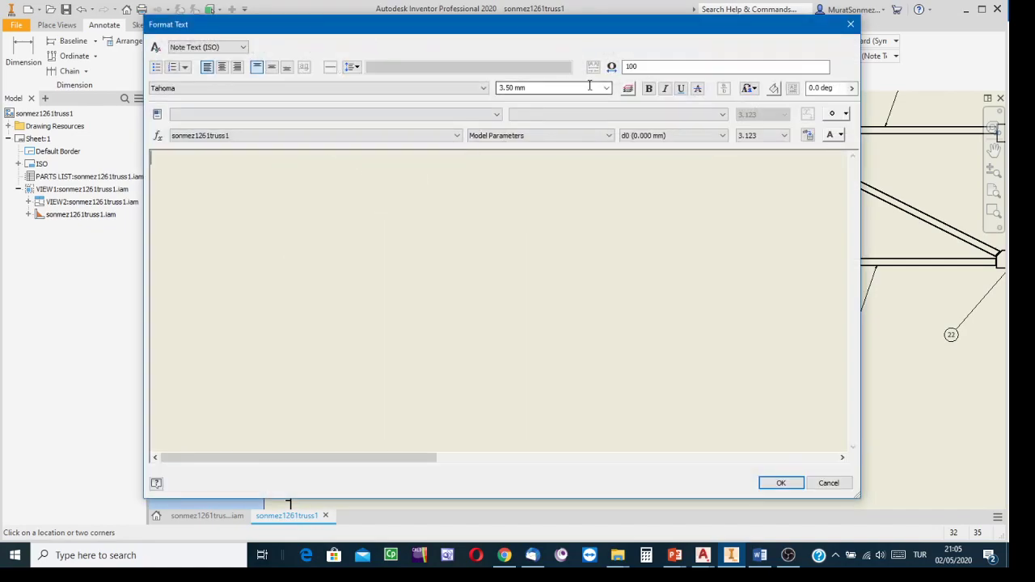
click(606, 89)
click(517, 128)
click(158, 159)
text(B)
drag(158, 157, 146, 158)
click(607, 88)
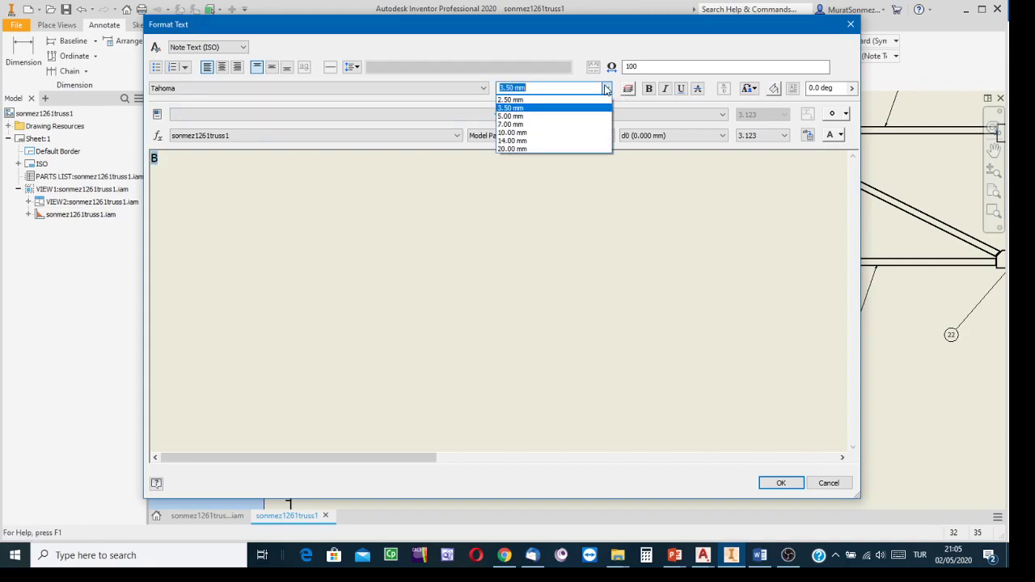
click(512, 124)
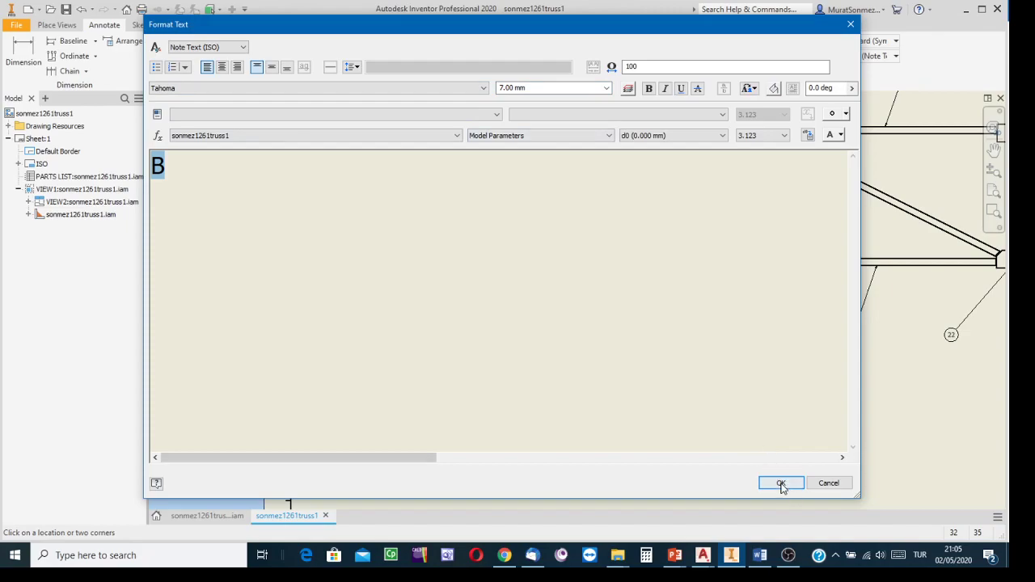
click(781, 484)
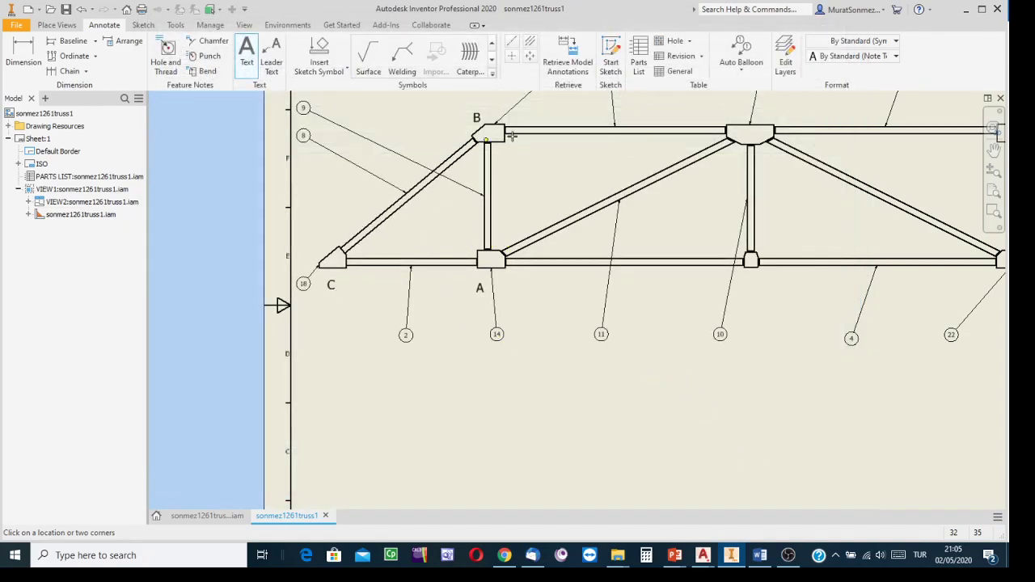
Compare the ballooned members around joints A, B and C with the channel section rows in the parts list
mouse_move(742, 241)
middle_down()
mouse_move(548, 258)
mouse_move(540, 285)
middle_up()
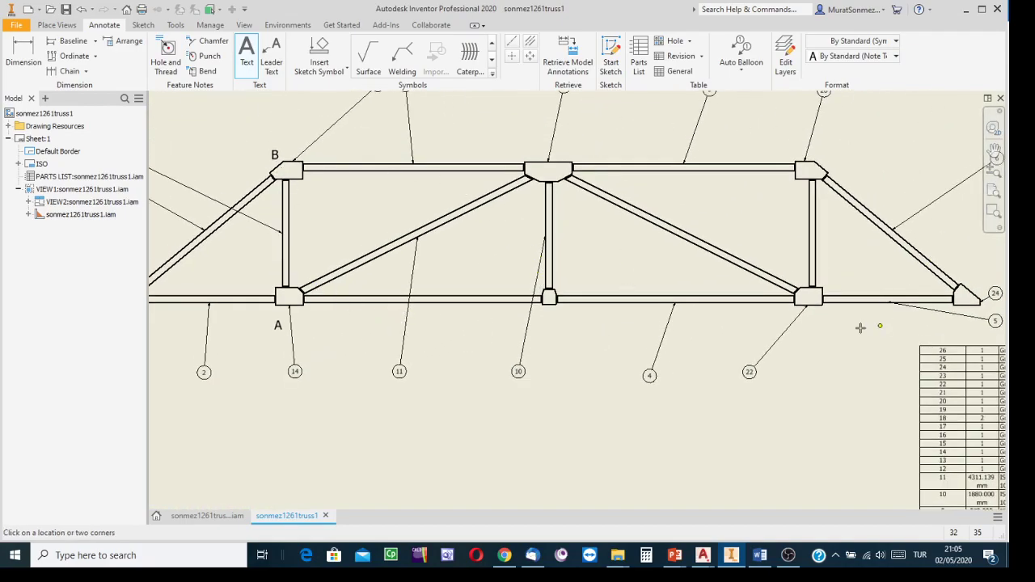
mouse_move(550, 342)
middle_down()
mouse_move(636, 332)
mouse_move(665, 368)
middle_up()
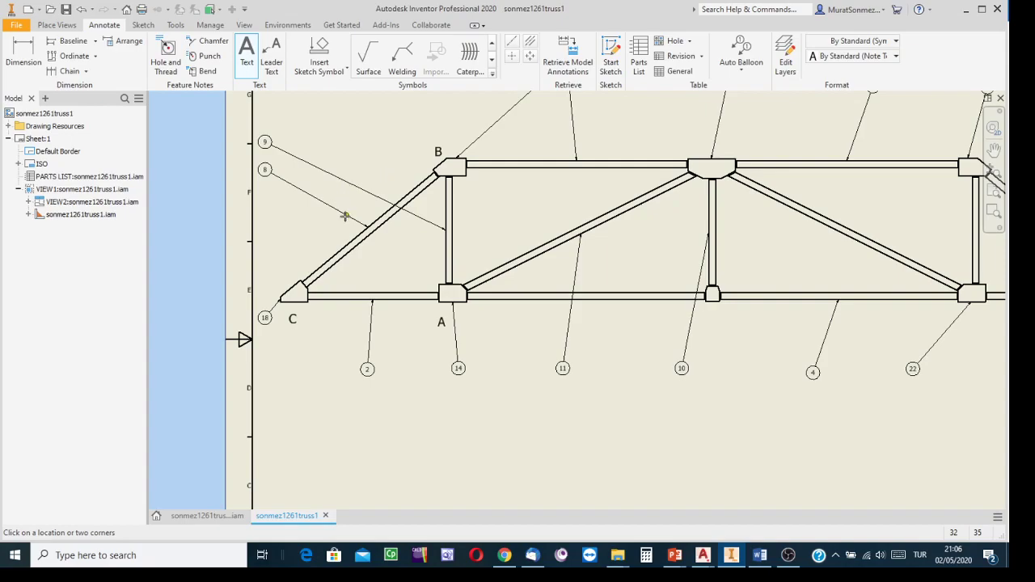
scroll(275, 173, down, 3)
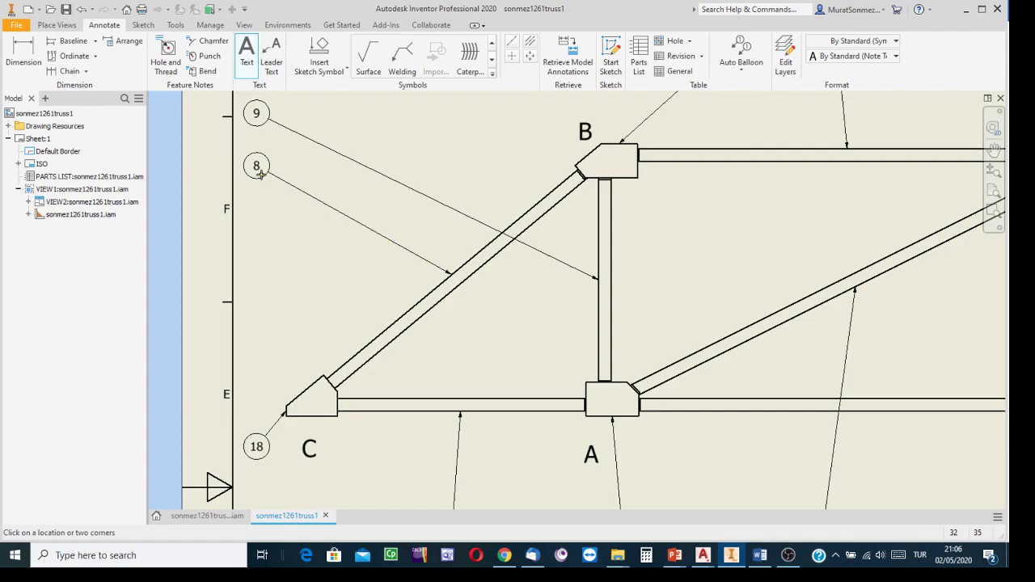
scroll(485, 306, down, 2)
scroll(494, 312, up, 5)
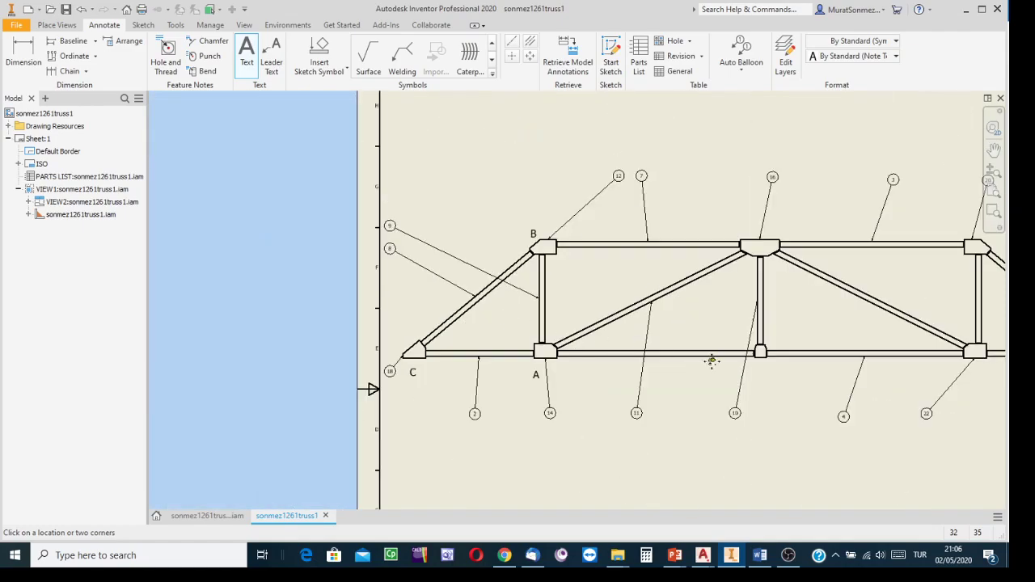
scroll(712, 361, up, 2)
middle_drag(534, 423, 442, 329)
scroll(441, 329, down, 2)
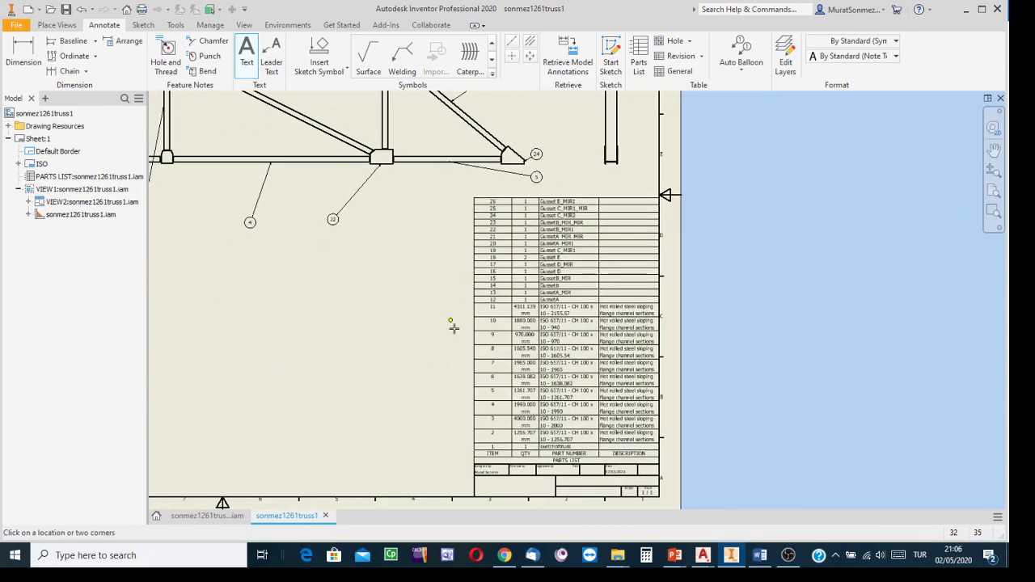
scroll(496, 395, down, 3)
middle_drag(486, 249, 220, 348)
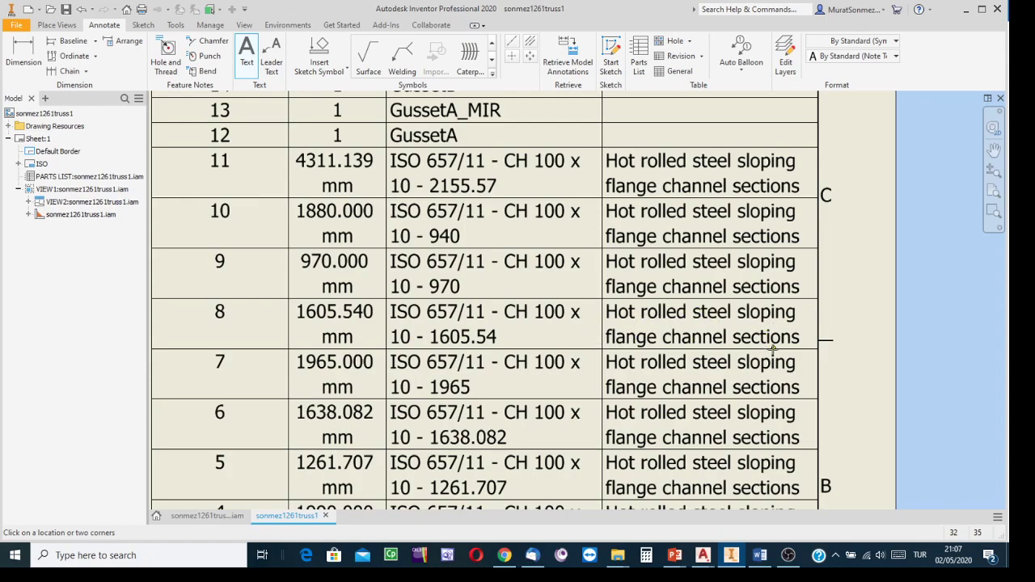
scroll(573, 332, down, 2)
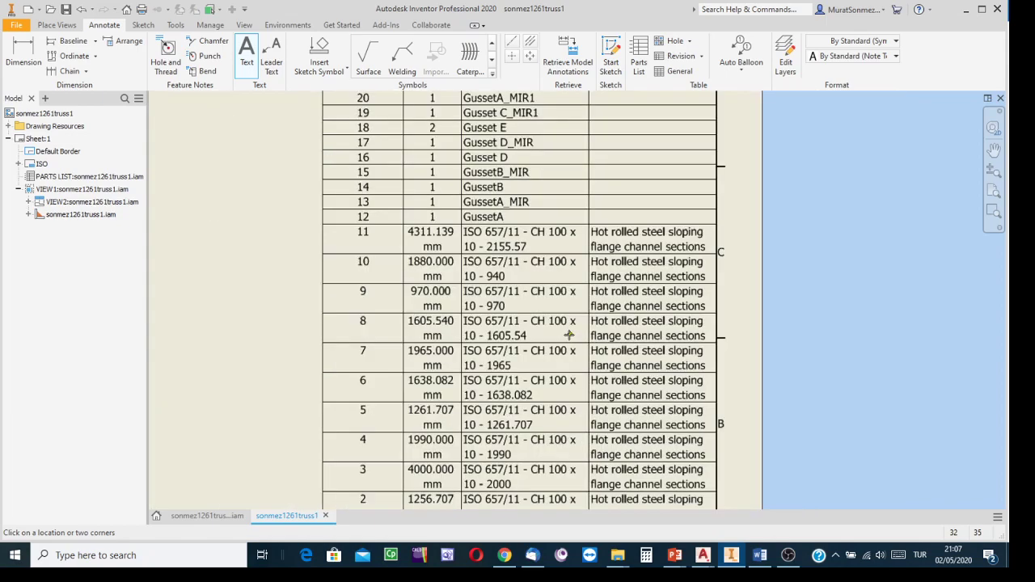
middle_drag(549, 331, 593, 277)
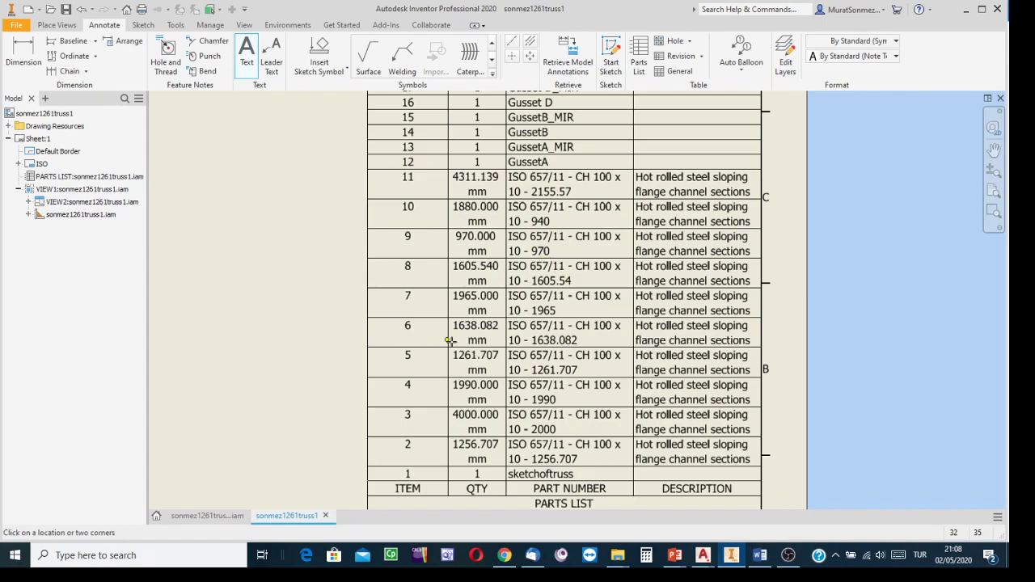
scroll(604, 332, down, 2)
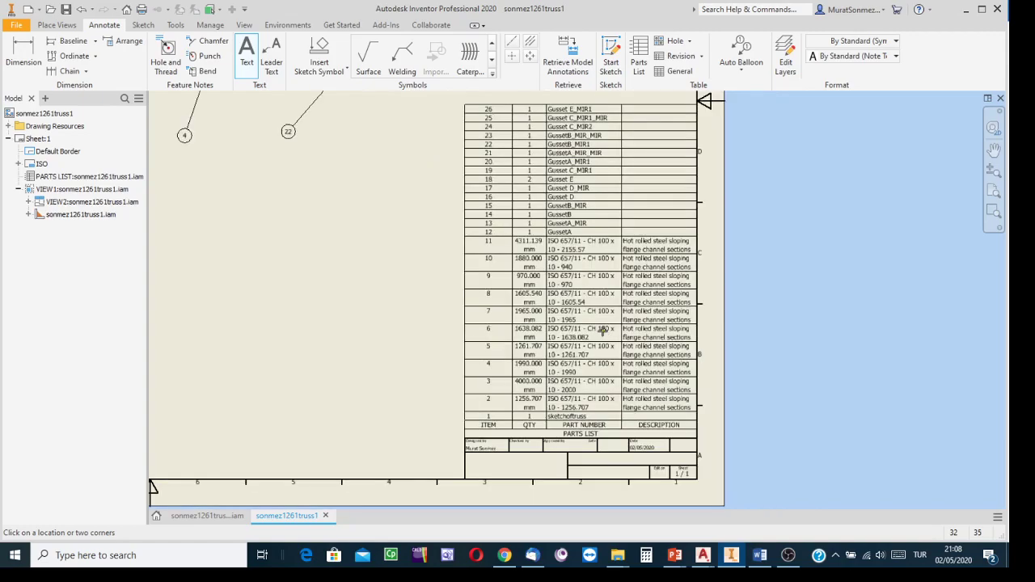
mouse_move(567, 320)
middle_down()
mouse_move(651, 368)
mouse_move(805, 354)
mouse_move(808, 428)
mouse_move(432, 326)
mouse_move(485, 340)
mouse_move(218, 223)
middle_up()
scroll(636, 307, up, 3)
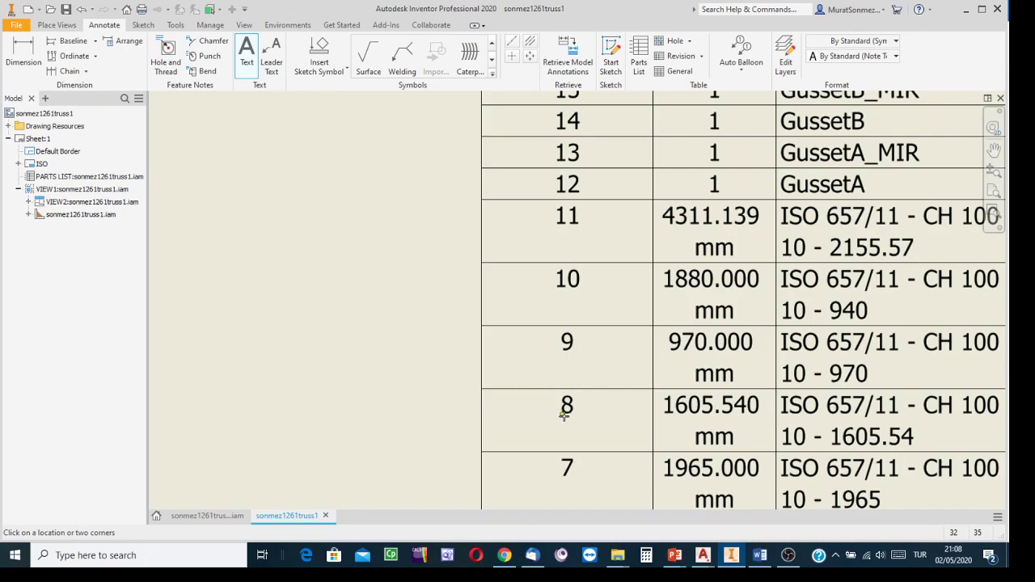
scroll(437, 377, down, 3)
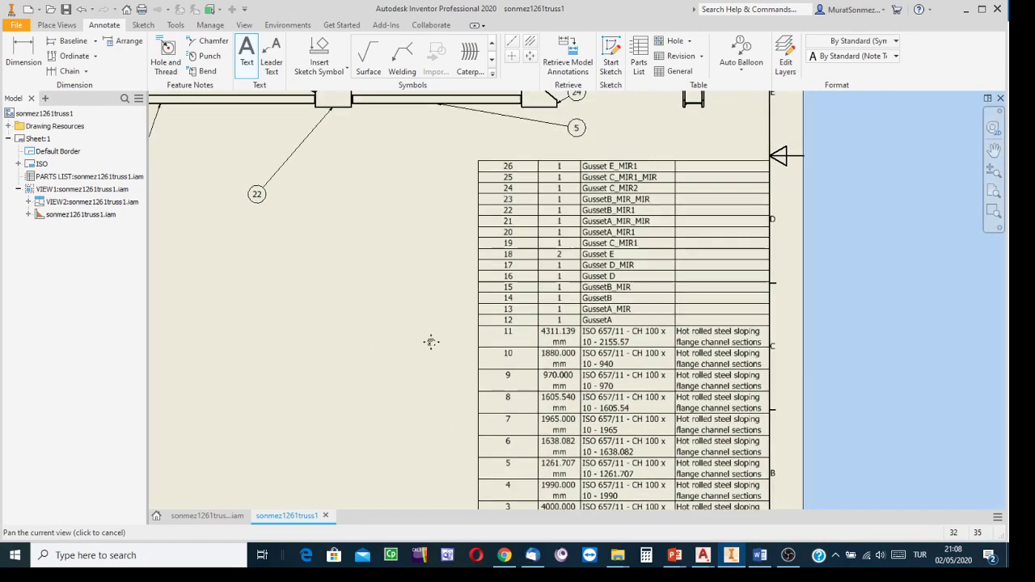
Change the item value of balloon 8 on the left end diagonal to "C-B"
key(F5)
key(F5)
key(F5)
key(F5)
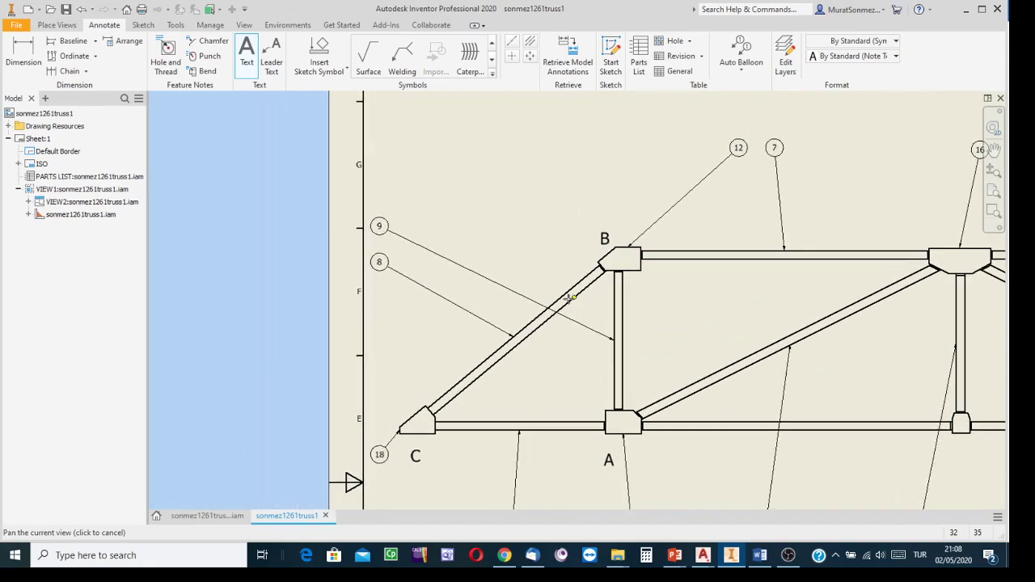
scroll(389, 274, up, 2)
scroll(458, 299, down, 1)
key(F2)
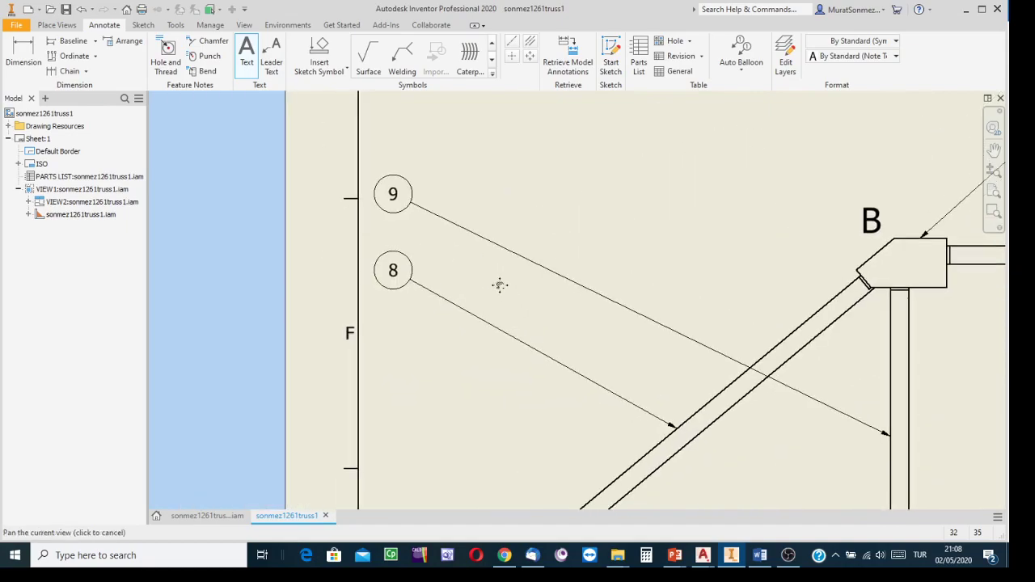
drag(499, 284, 454, 194)
key(F5)
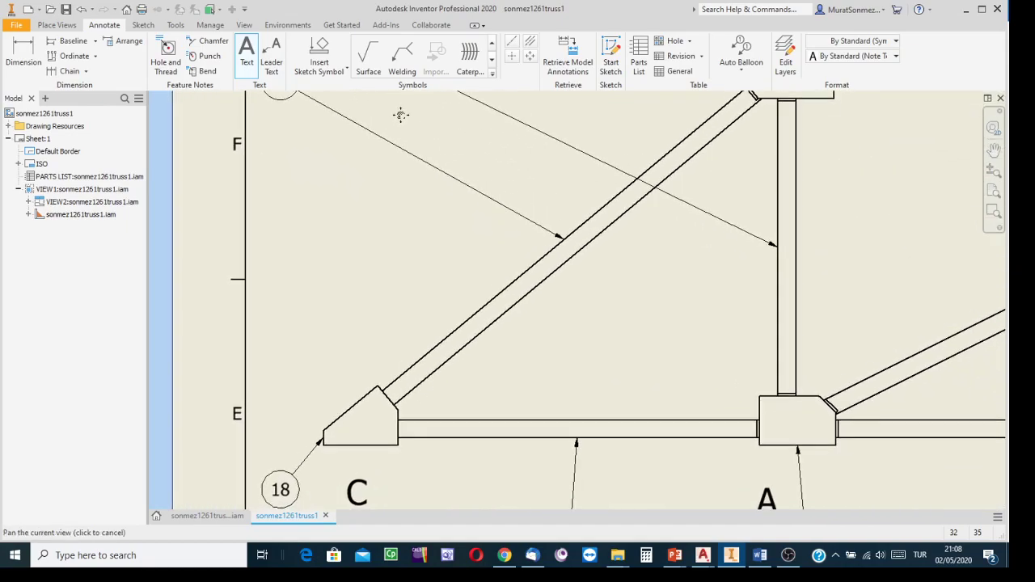
key(F5)
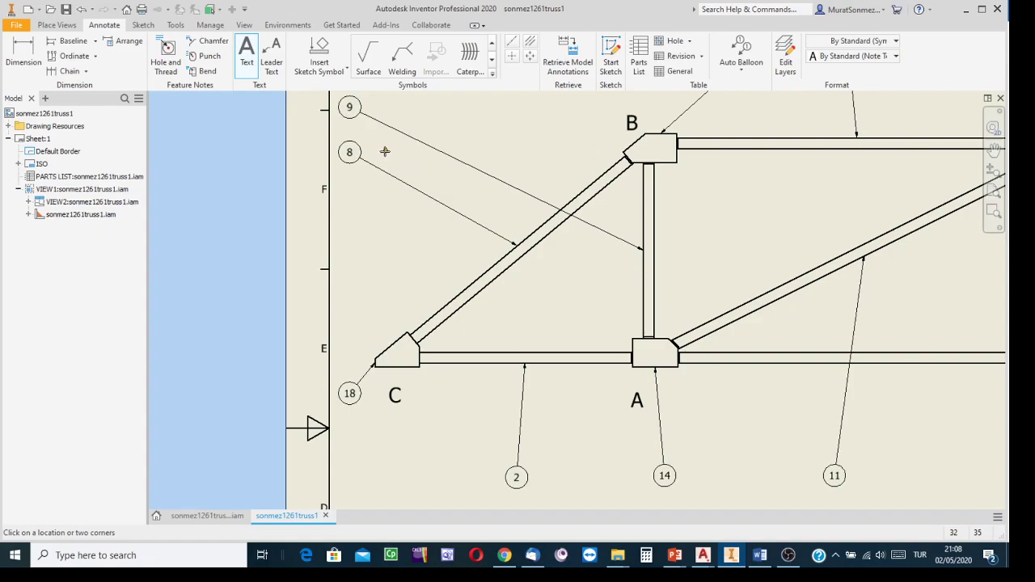
key(Escape)
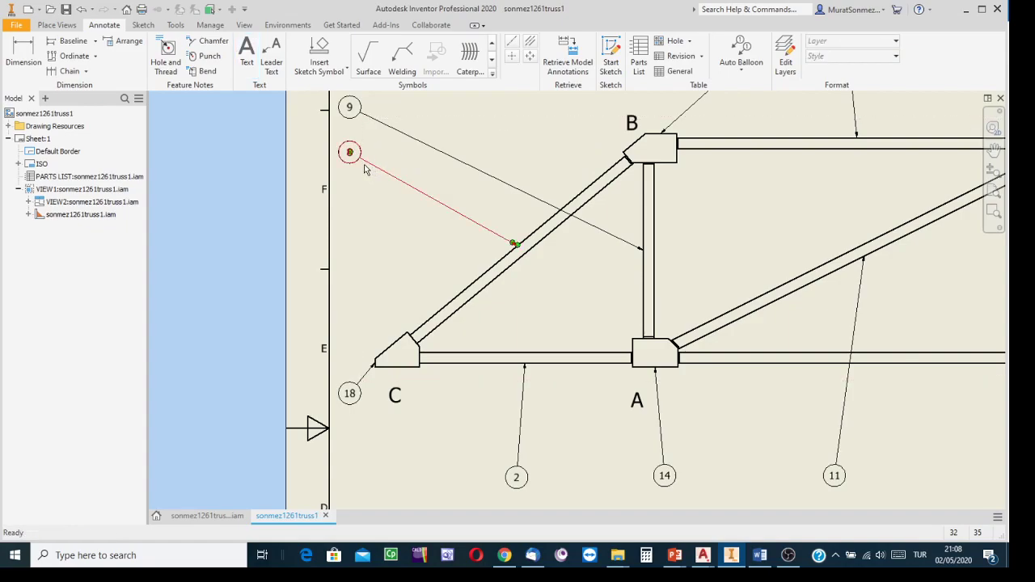
scroll(351, 154, up, 3)
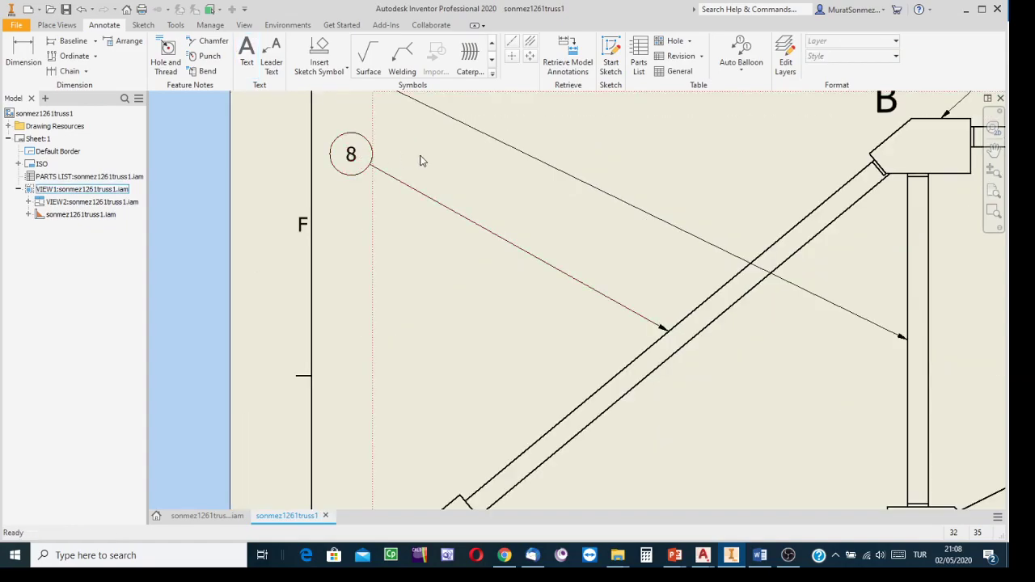
click(351, 154)
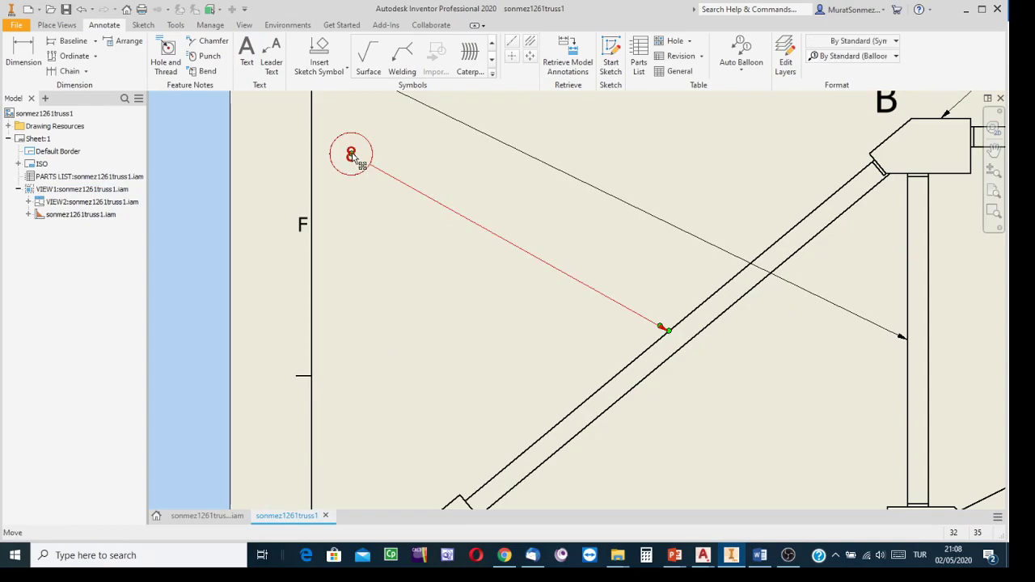
right_click(352, 157)
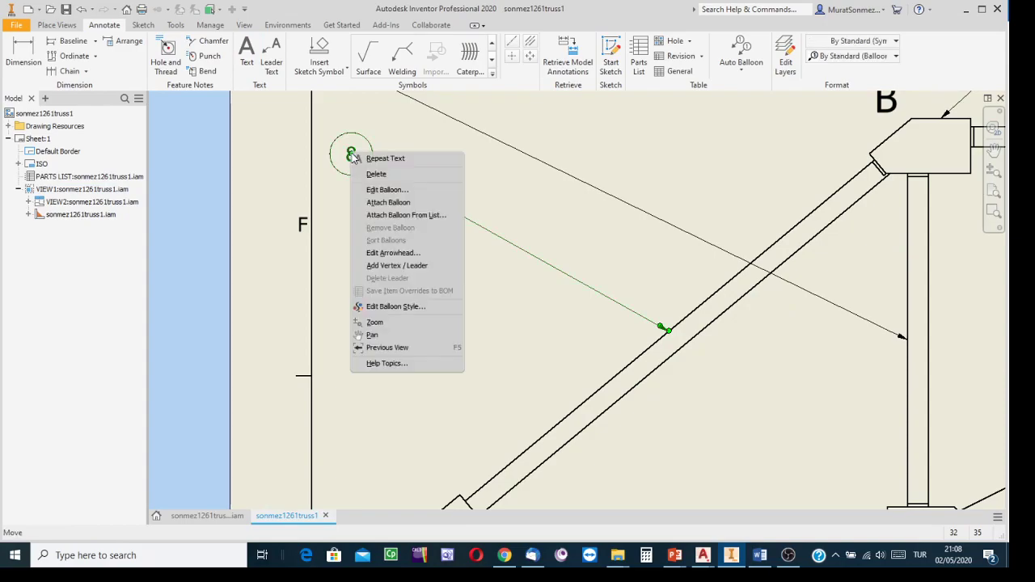
click(383, 191)
drag(272, 102, 590, 106)
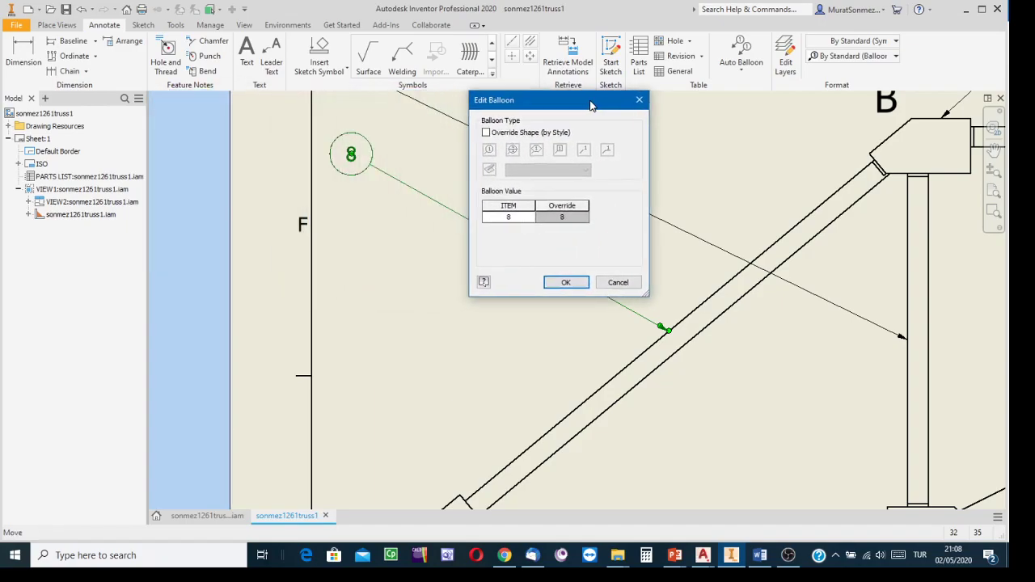
double_click(504, 217)
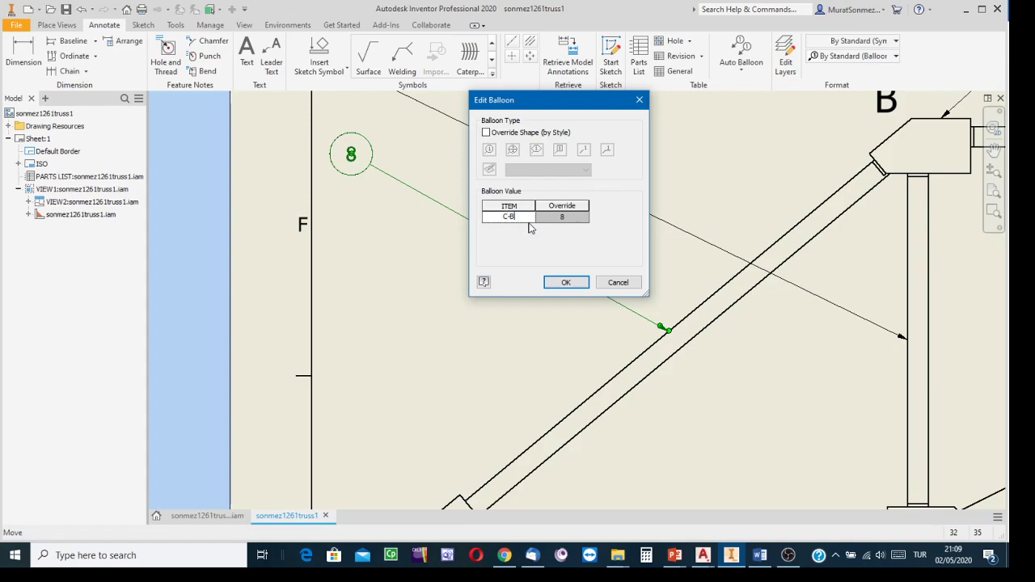
click(564, 282)
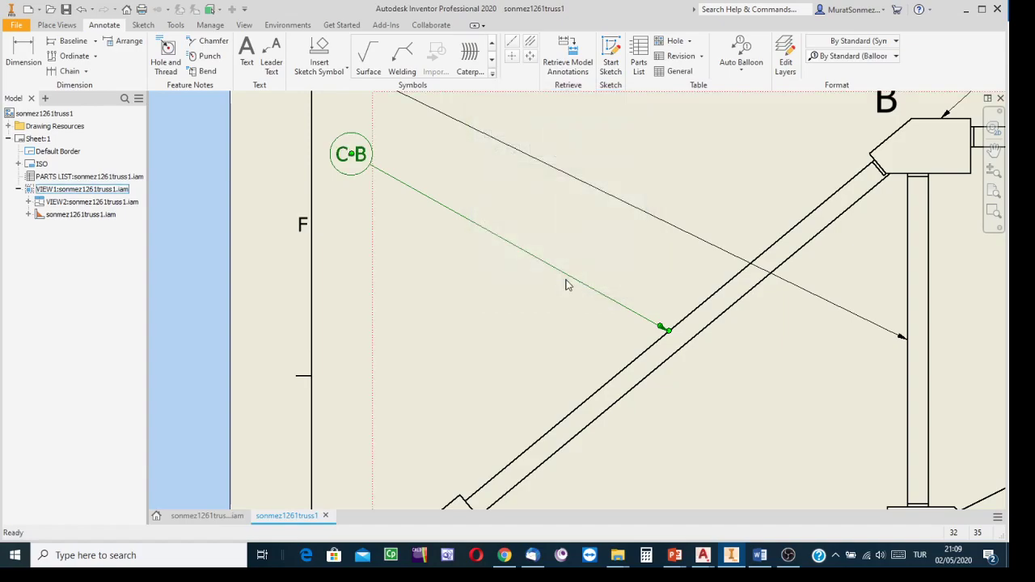
click(360, 202)
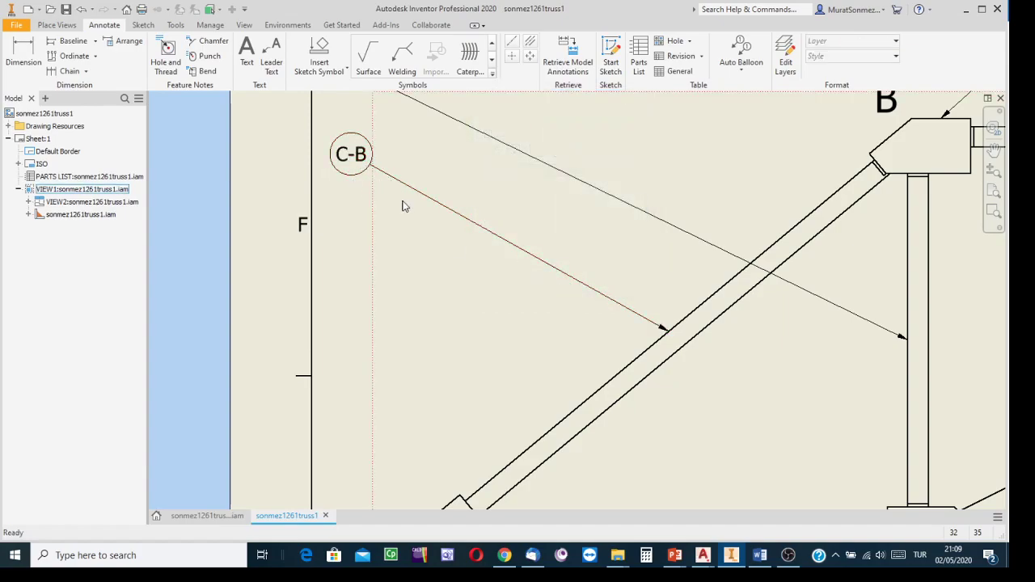
Check the parts list's item column for the renamed diagonal member between joints C and B
scroll(462, 282, down, 2)
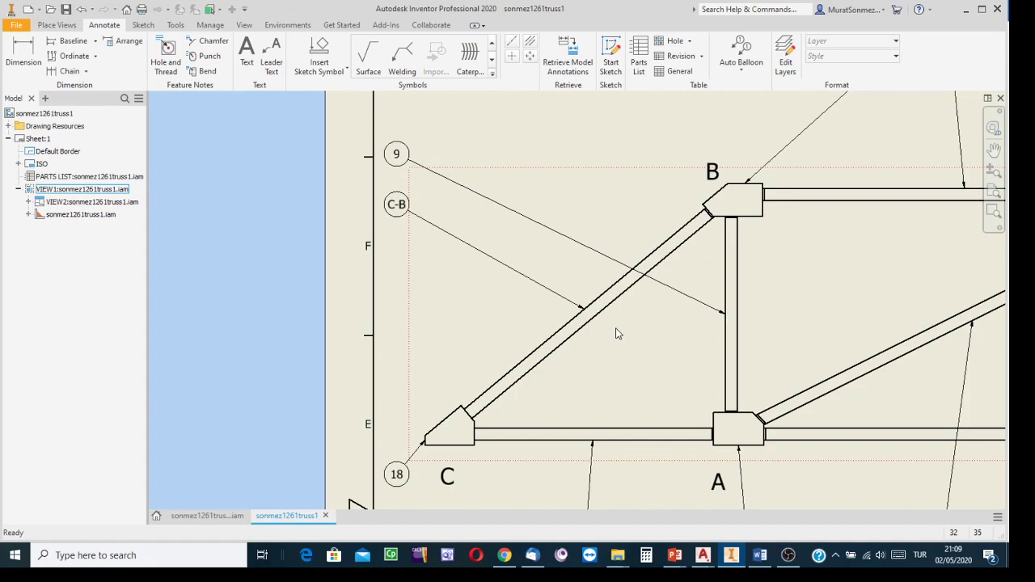
scroll(616, 334, down, 2)
middle_drag(616, 334, 263, 237)
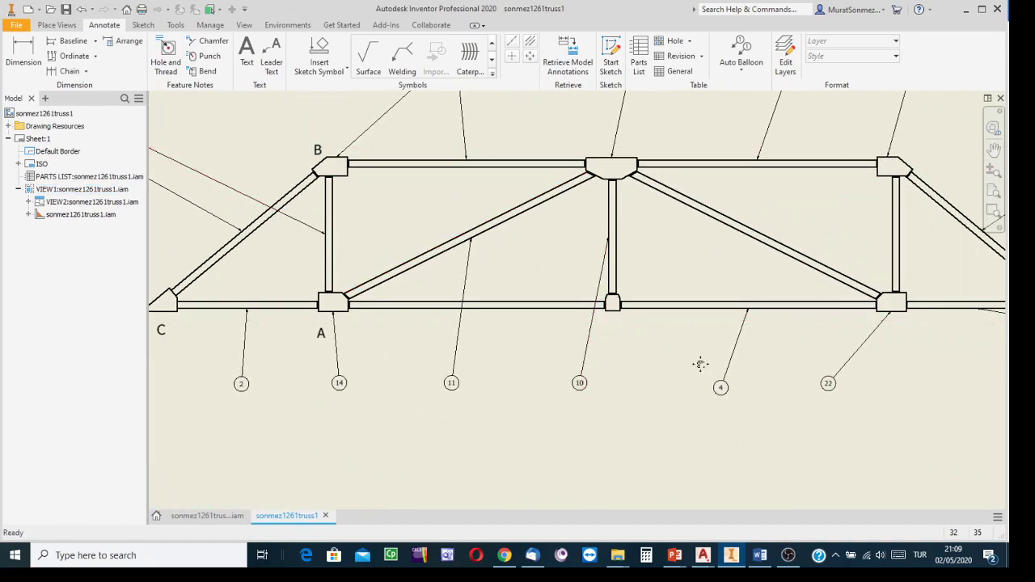
middle_drag(864, 446, 334, 324)
mouse_move(420, 383)
middle_down()
mouse_move(453, 329)
mouse_move(478, 365)
middle_up()
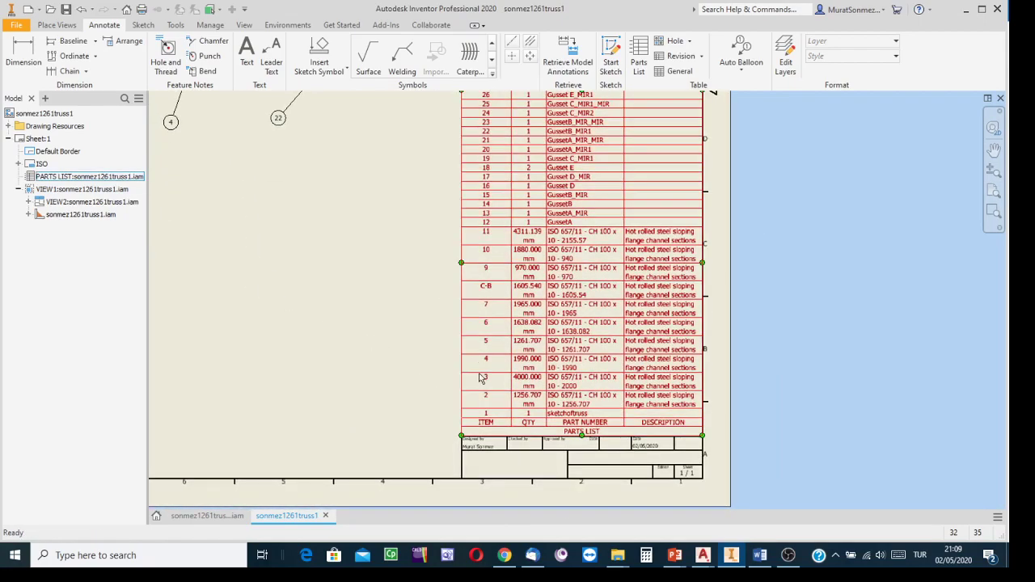
Examine the C-B row in the parts list and the member ends at gusset B in the front view
scroll(500, 294, up, 3)
scroll(500, 292, up, 3)
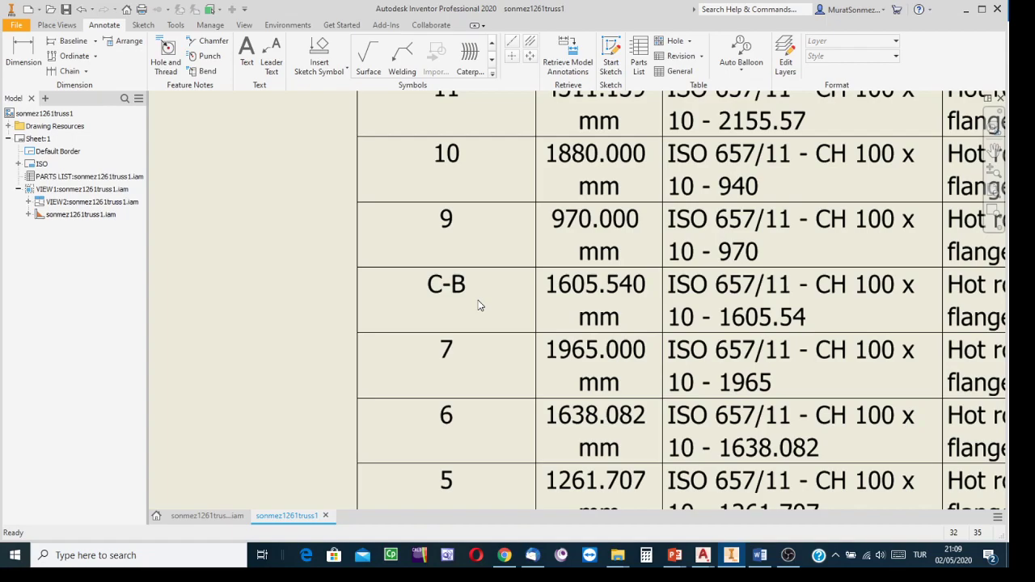
scroll(478, 305, down, 6)
mouse_move(480, 307)
middle_down()
mouse_move(442, 305)
mouse_move(754, 400)
middle_up()
scroll(753, 399, down, 2)
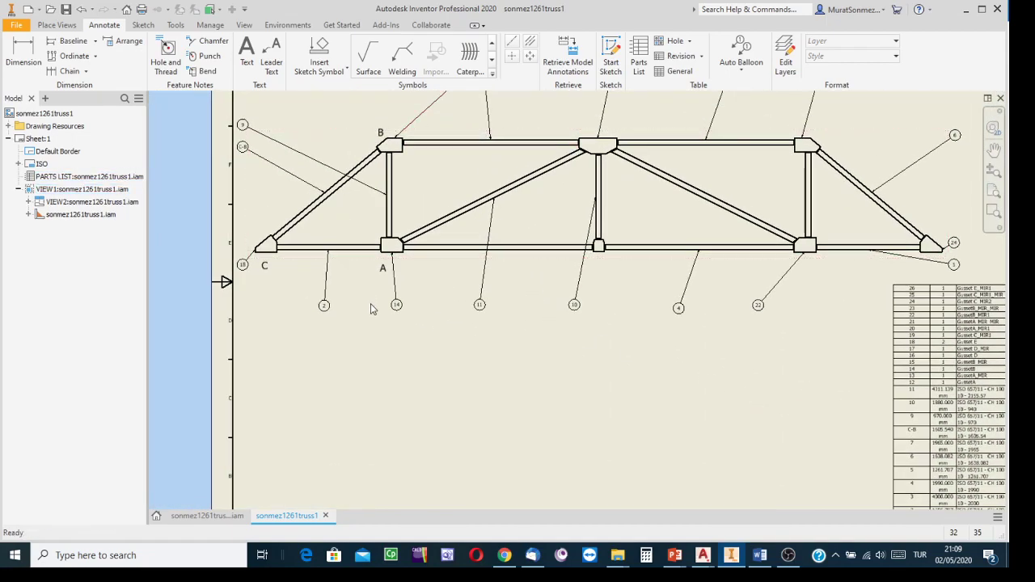
scroll(544, 371, down, 3)
scroll(543, 370, up, 4)
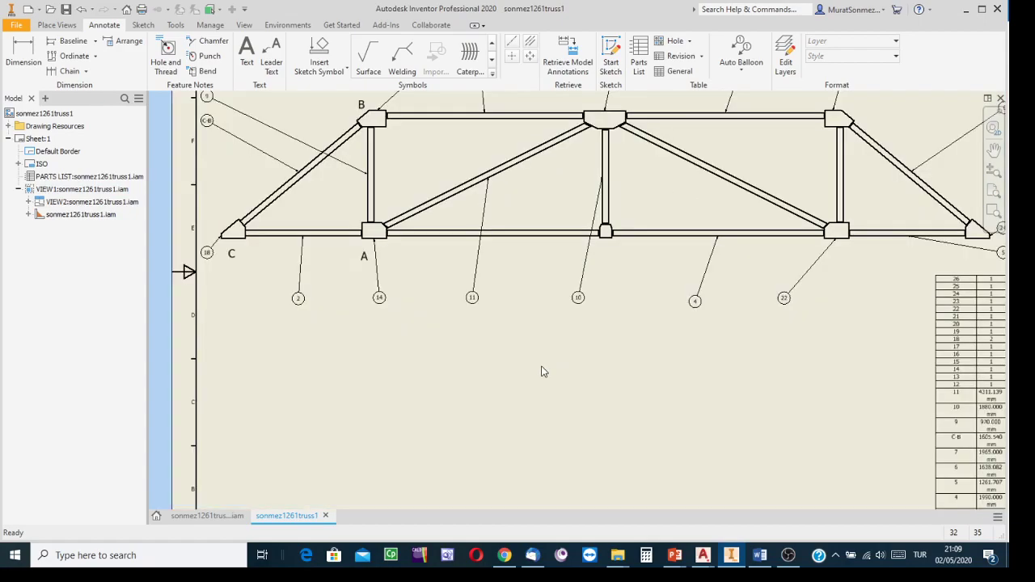
scroll(374, 183, up, 4)
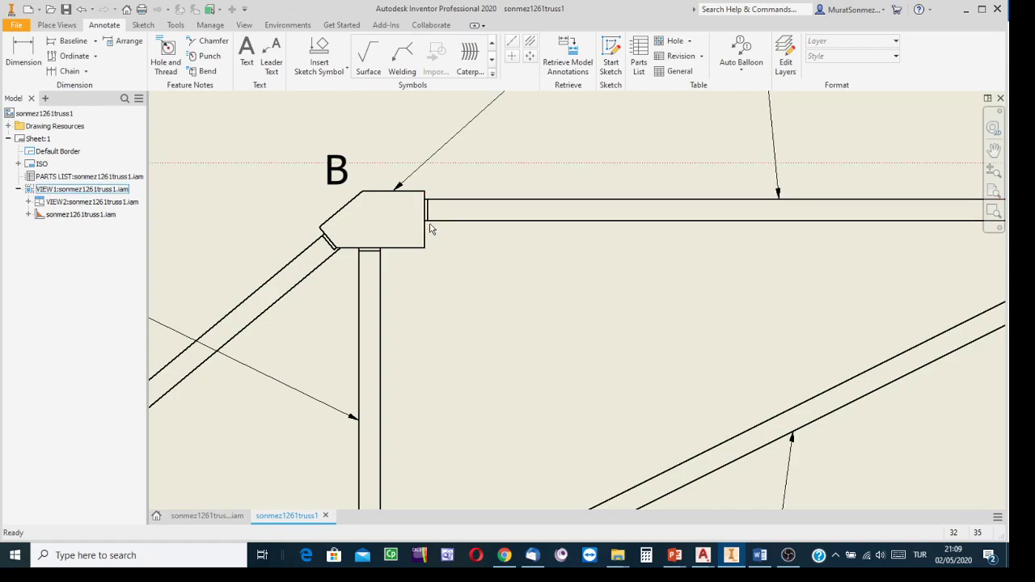
scroll(434, 215, up, 4)
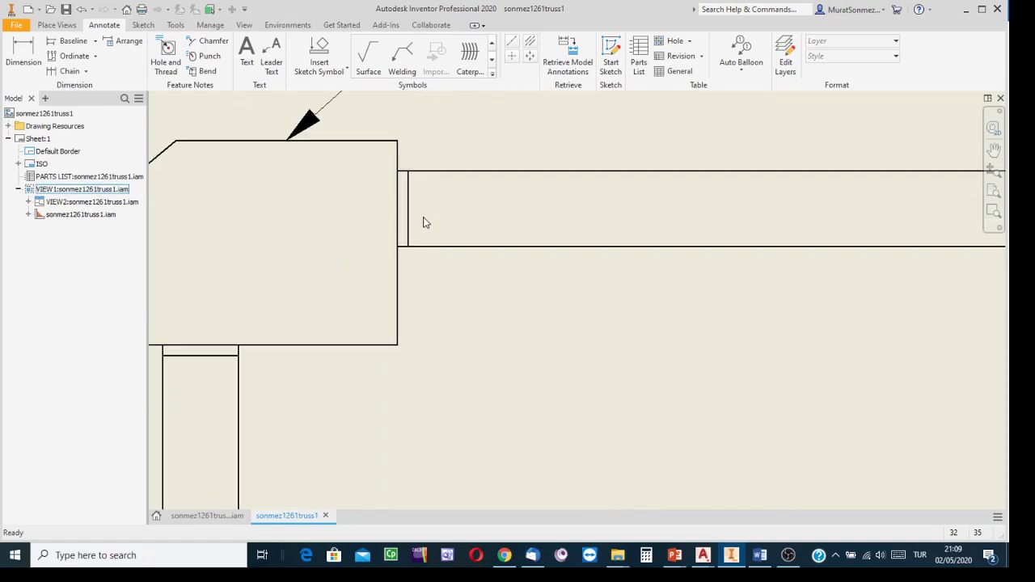
scroll(423, 222, down, 3)
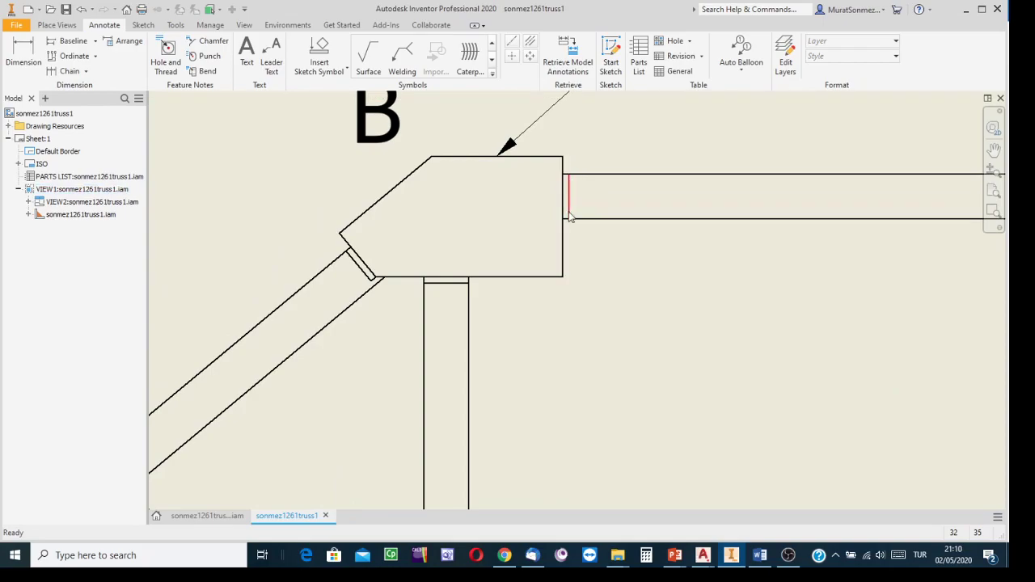
Inspect the weld bead between the top chord and end gusset in the truss assembly model, and return to the drawing
click(209, 516)
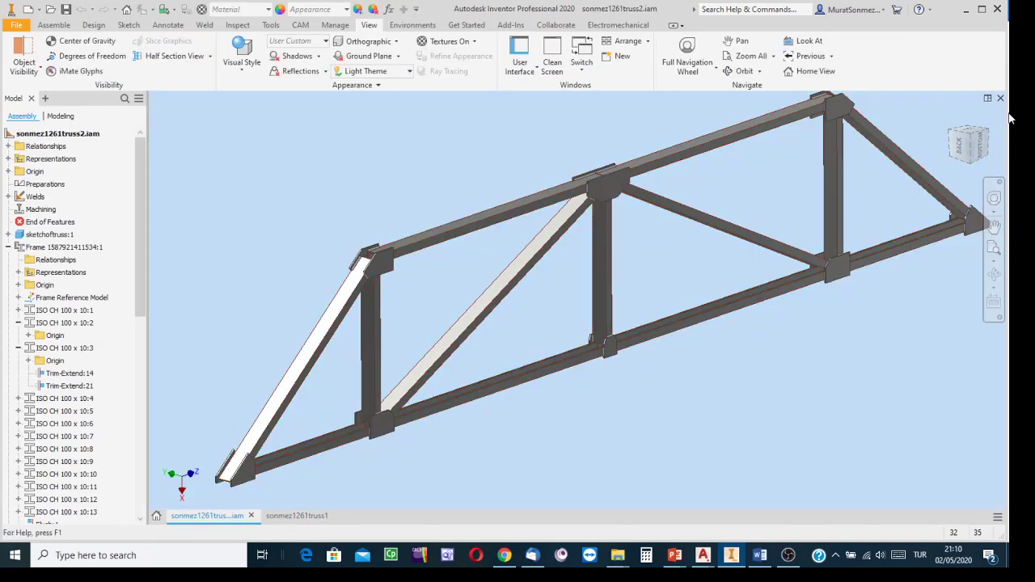
click(989, 138)
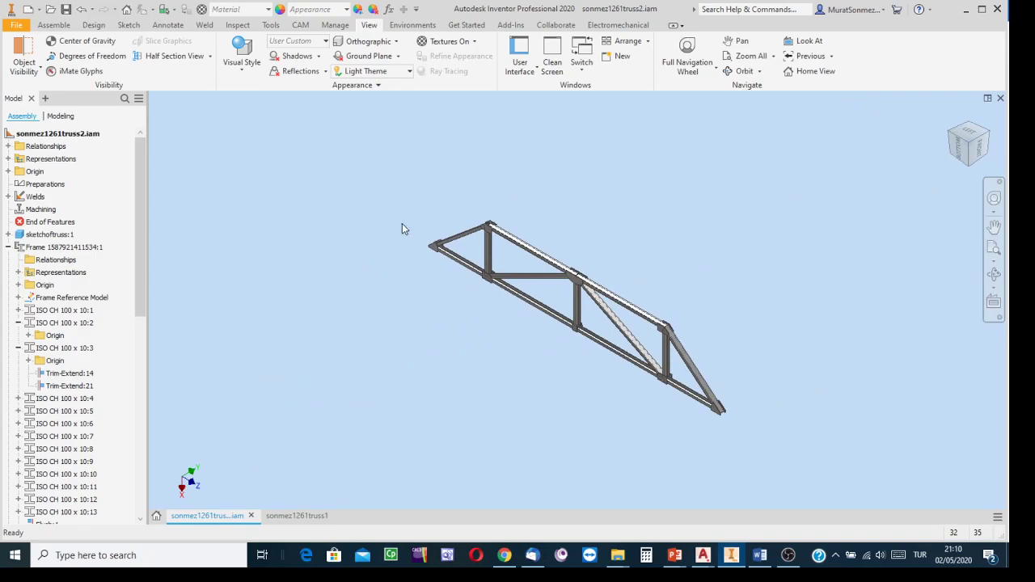
scroll(482, 207, up, 5)
scroll(482, 207, up, 6)
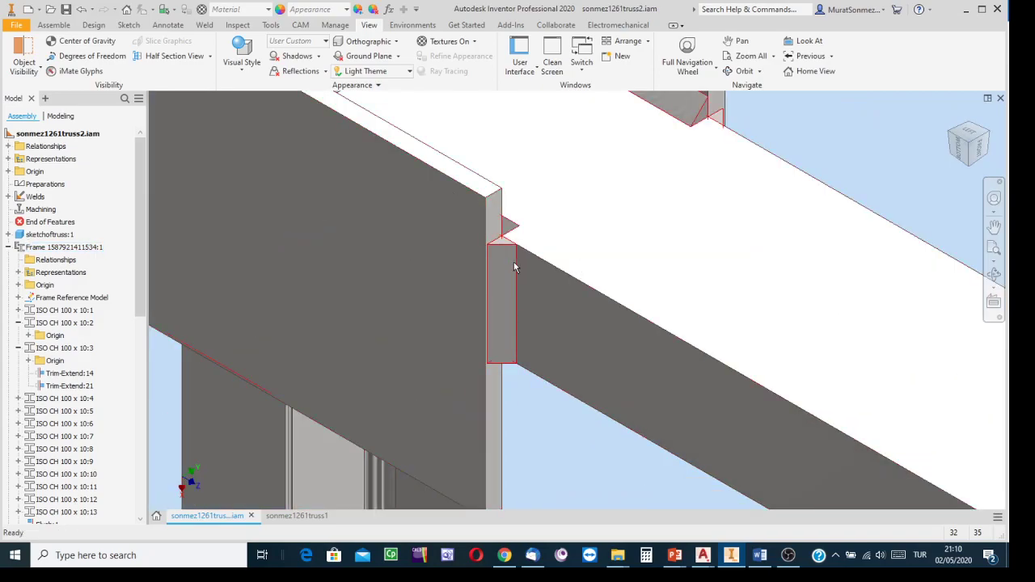
scroll(505, 314, up, 3)
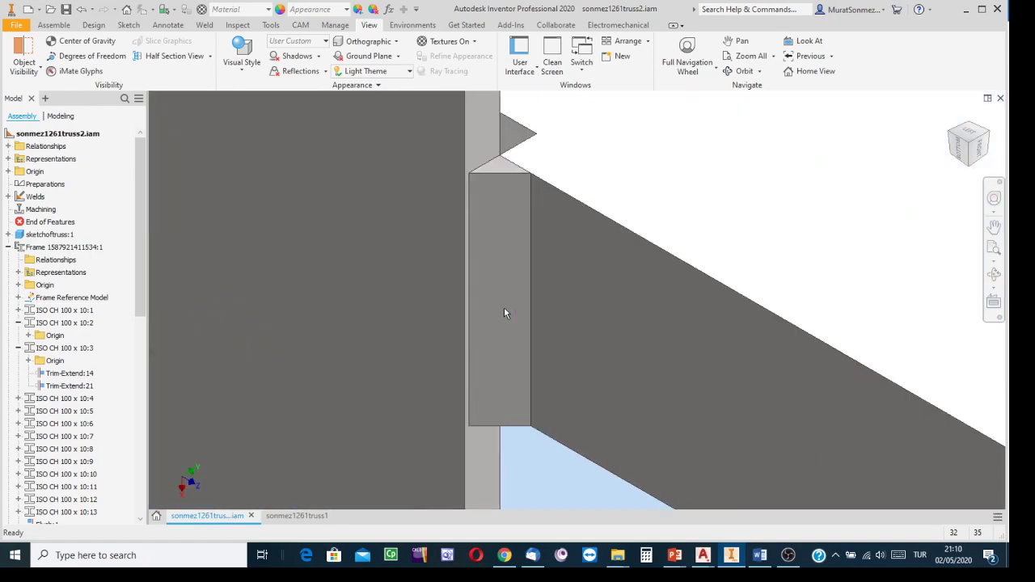
scroll(504, 308, down, 5)
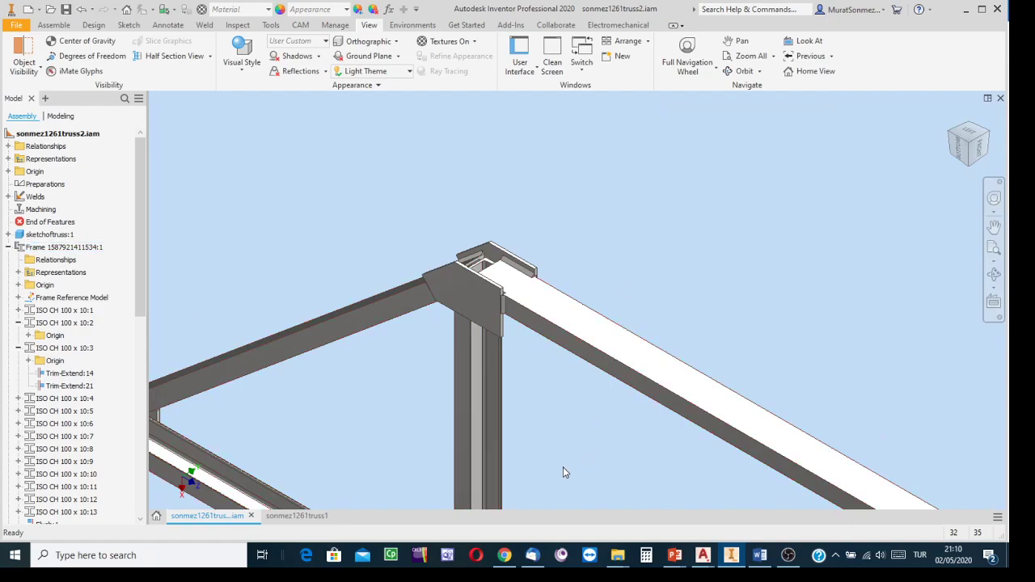
click(288, 517)
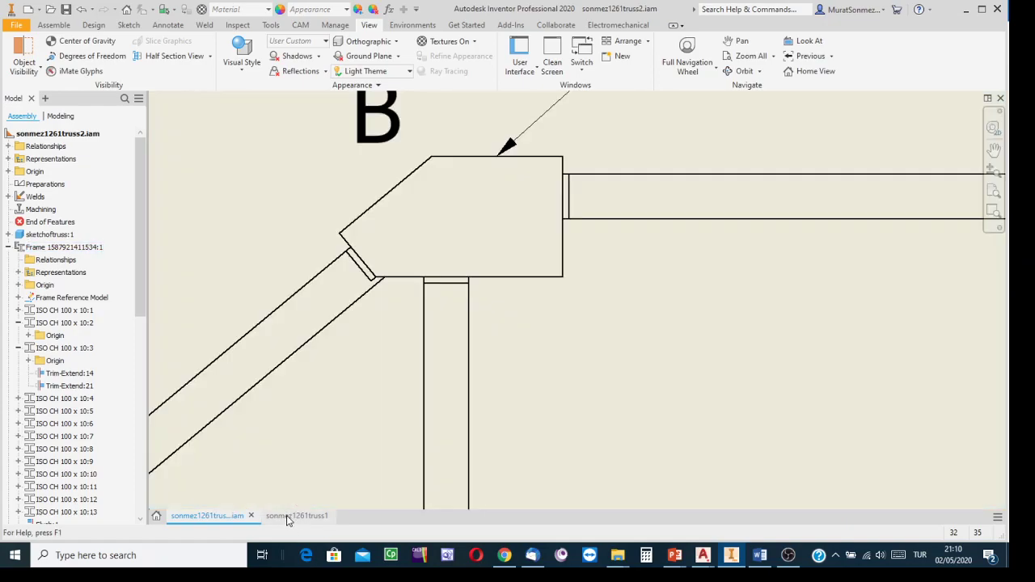
Edit the truss front view VIEW1 to show the weldment in its Assembly state
scroll(568, 330, down, 2)
scroll(558, 343, down, 3)
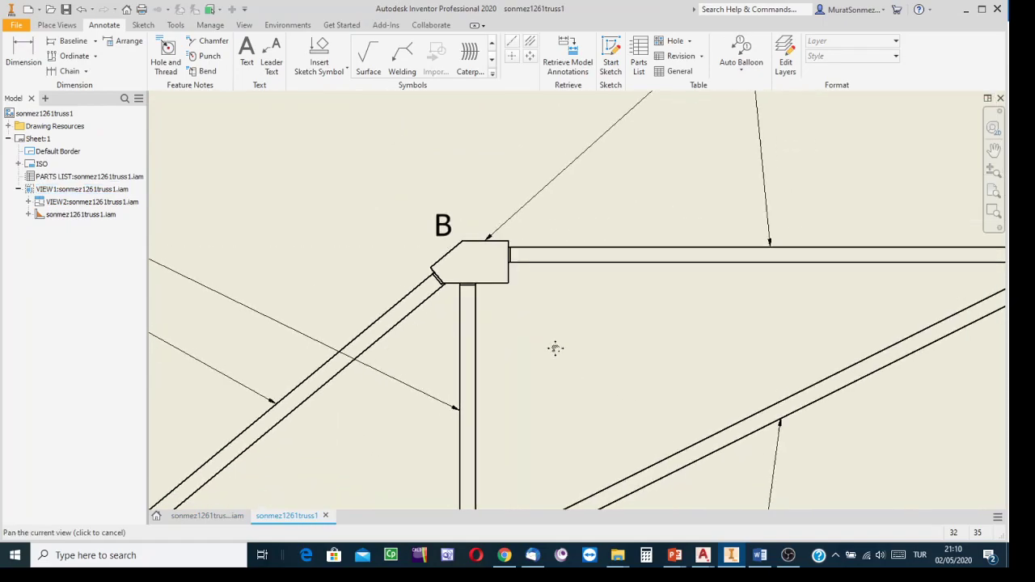
scroll(462, 236, up, 4)
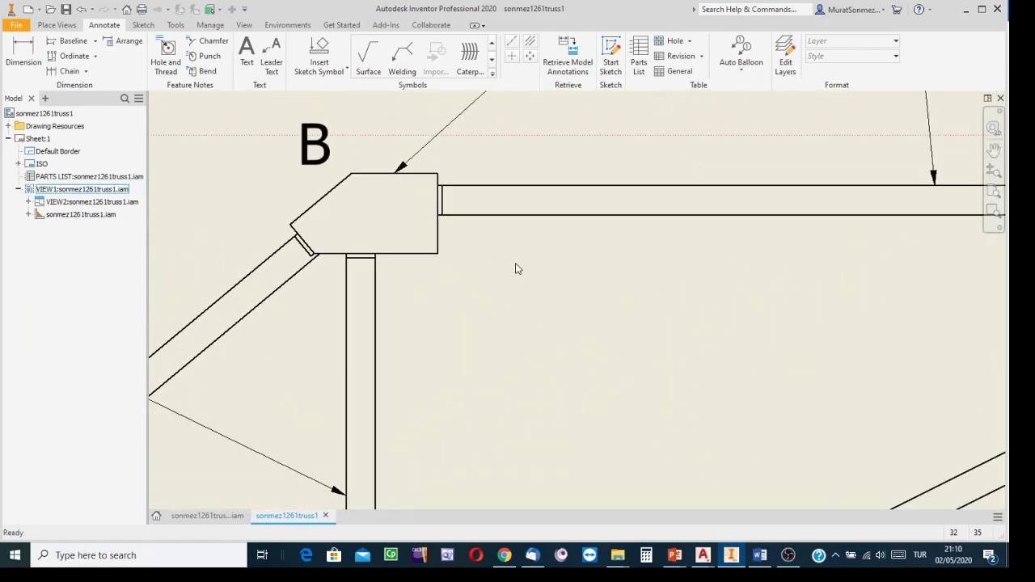
scroll(522, 268, down, 5)
middle_drag(550, 280, 469, 234)
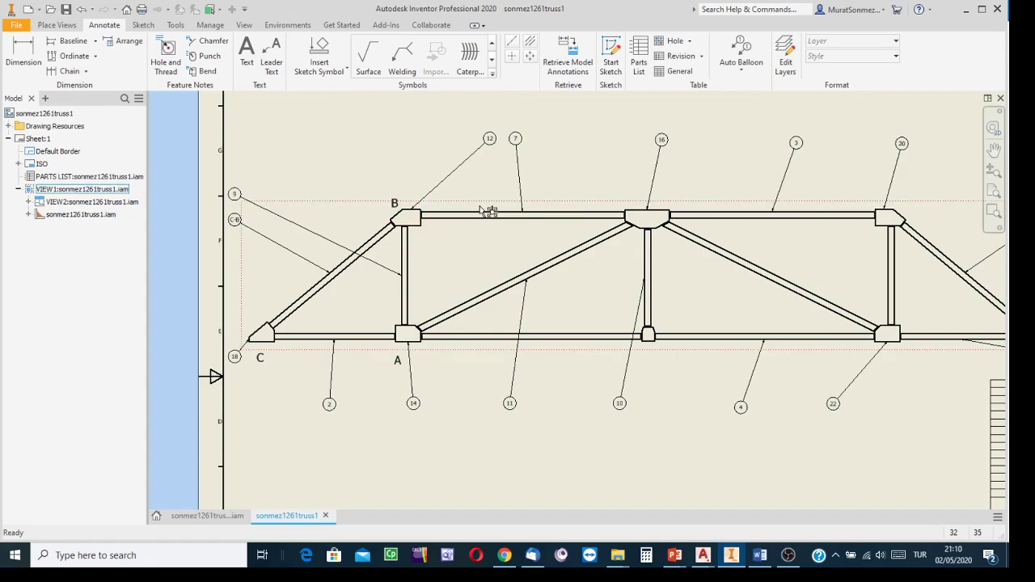
right_click(481, 211)
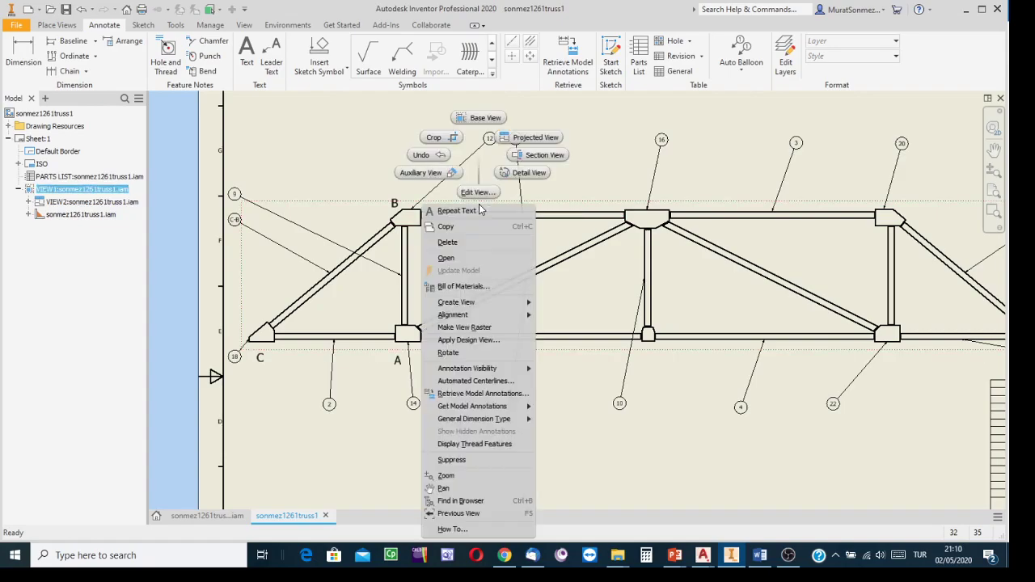
click(474, 192)
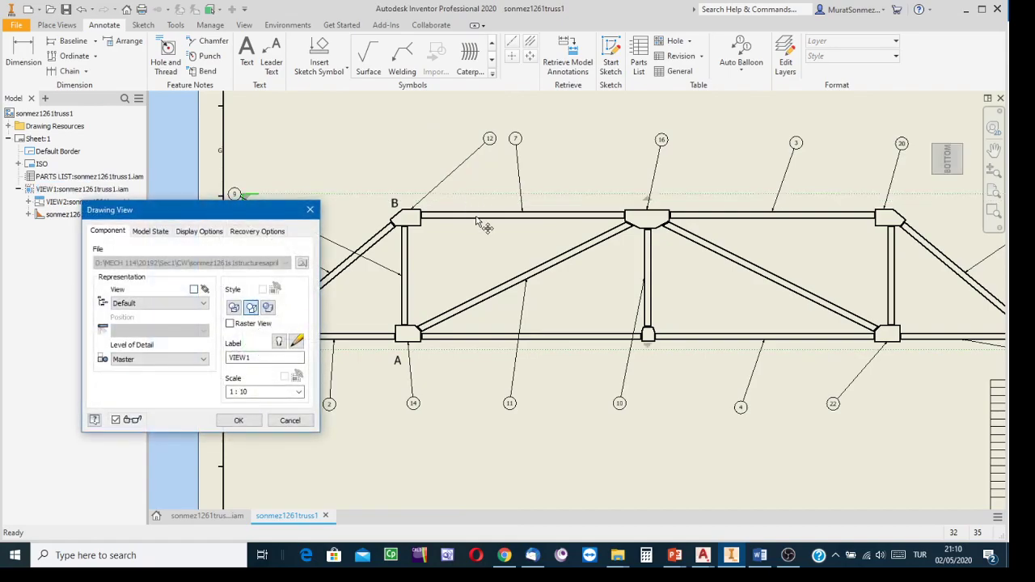
mouse_move(264, 210)
mouse_down()
mouse_move(379, 210)
mouse_move(699, 144)
mouse_up()
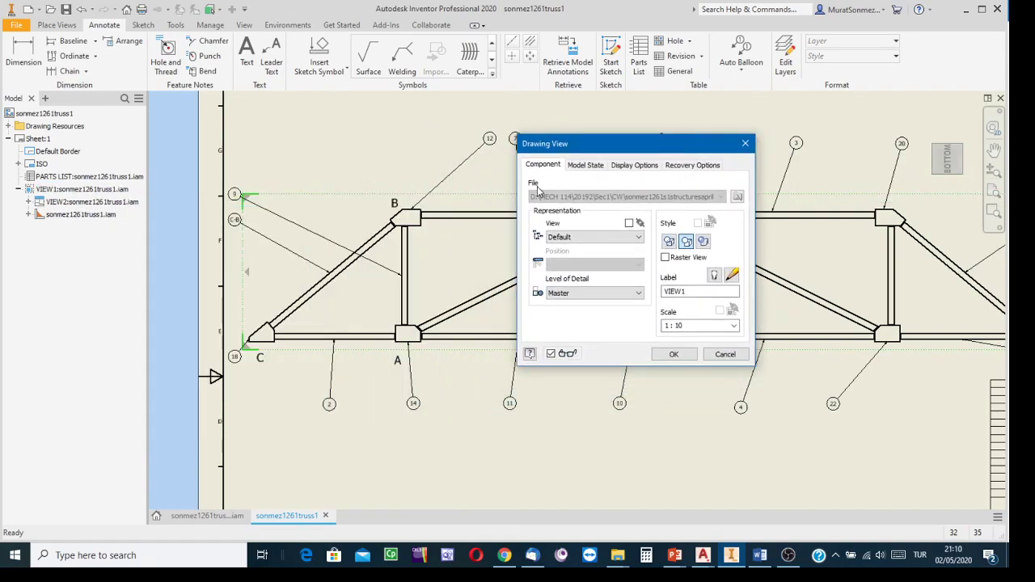
scroll(422, 213, up, 10)
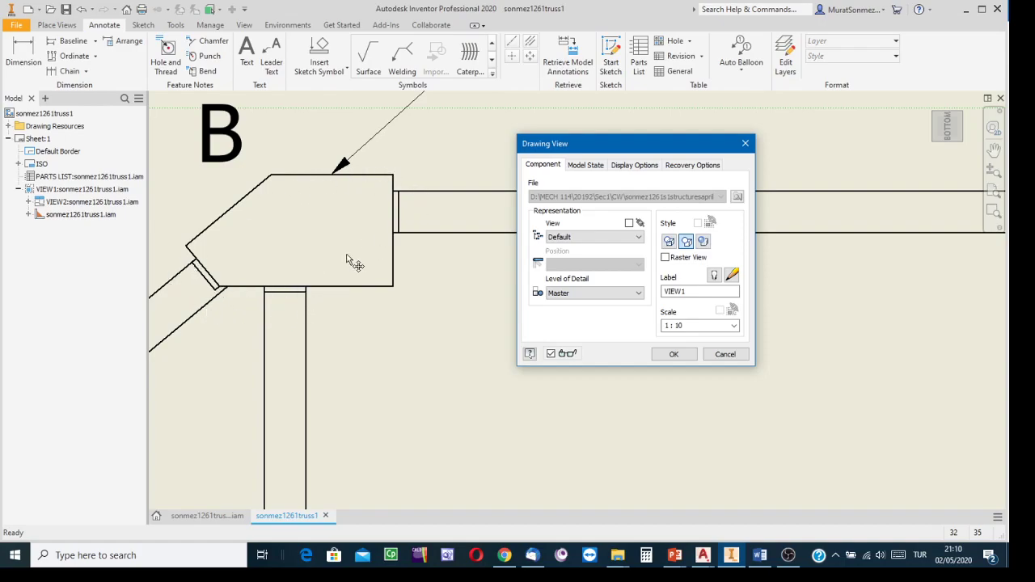
click(586, 166)
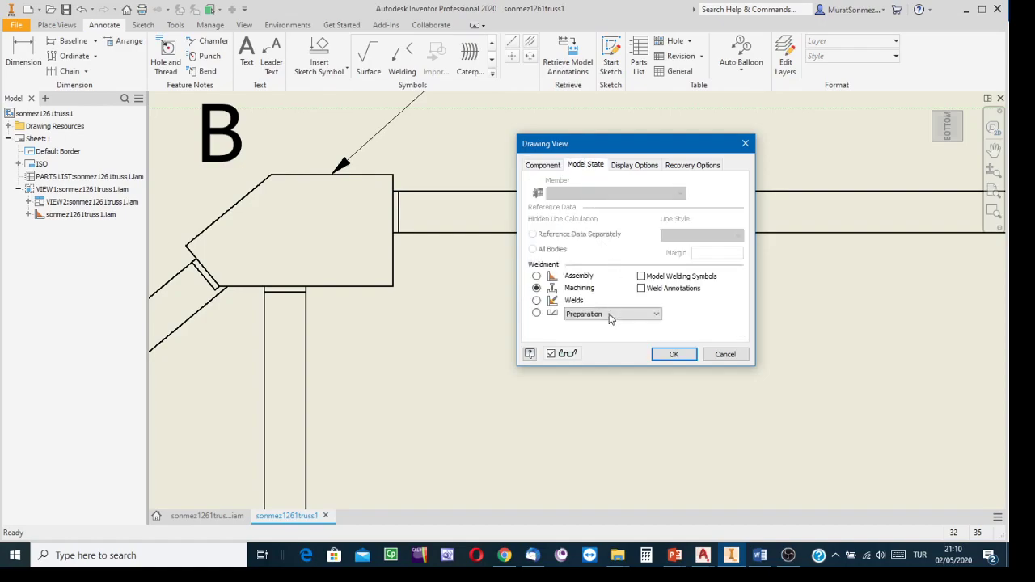
click(537, 276)
click(672, 356)
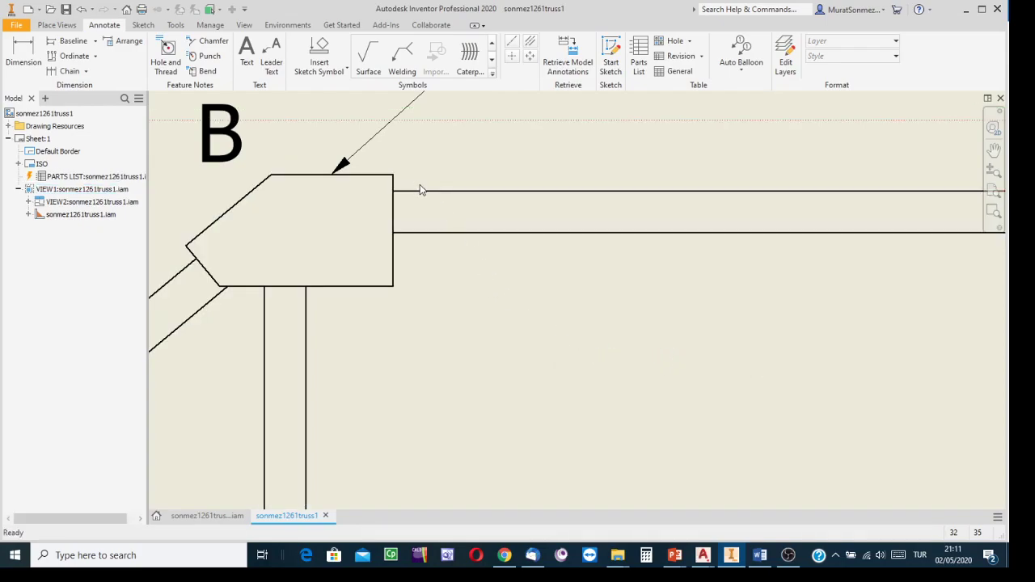
Start a welding symbol with its leader attached to the left vertical edge of the top middle gusset and its reference line above the top chord
scroll(527, 380, down, 5)
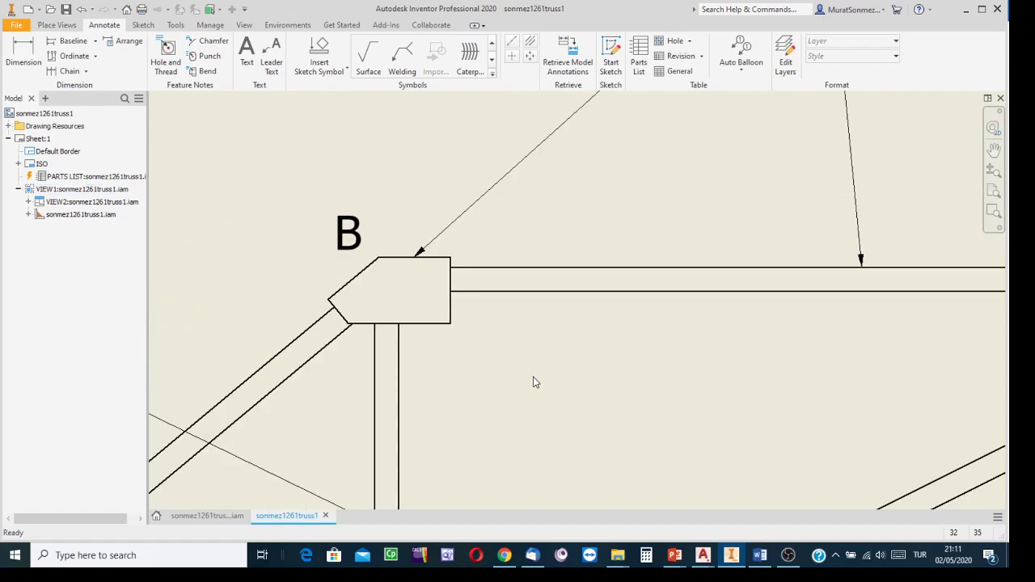
middle_drag(532, 381, 455, 231)
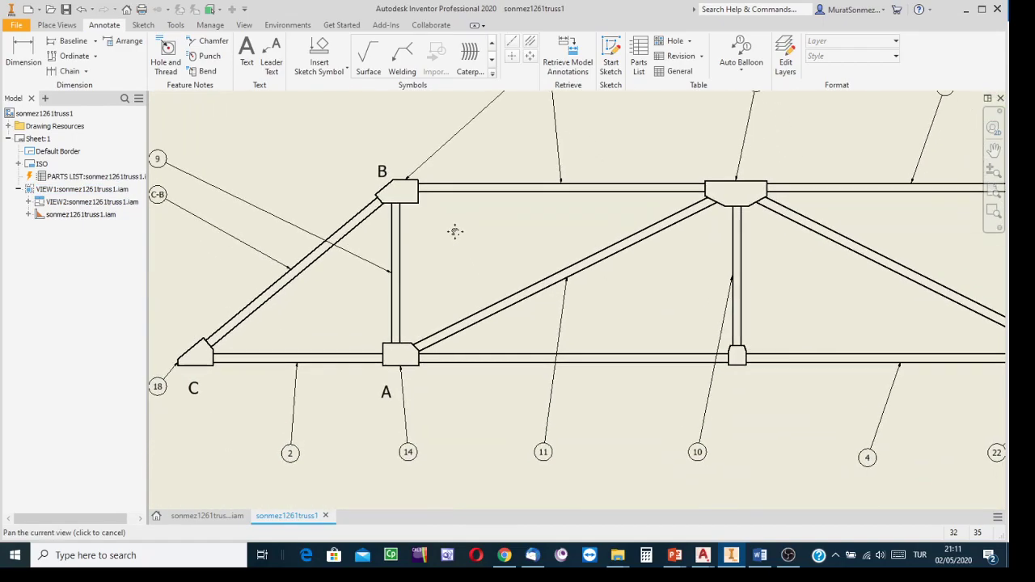
scroll(485, 273, down, 2)
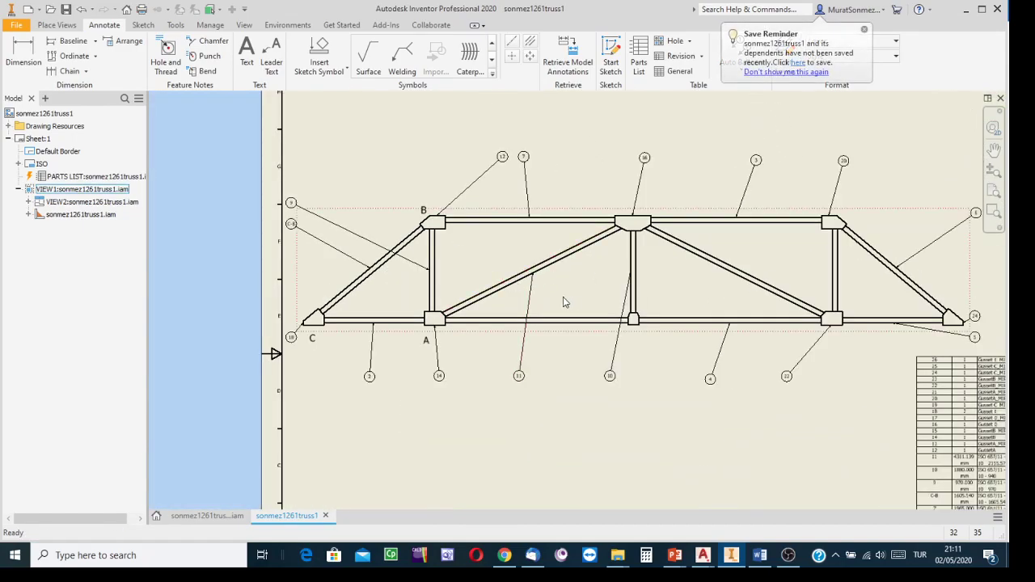
mouse_move(561, 300)
middle_down()
mouse_move(481, 240)
mouse_move(487, 328)
mouse_move(503, 367)
middle_up()
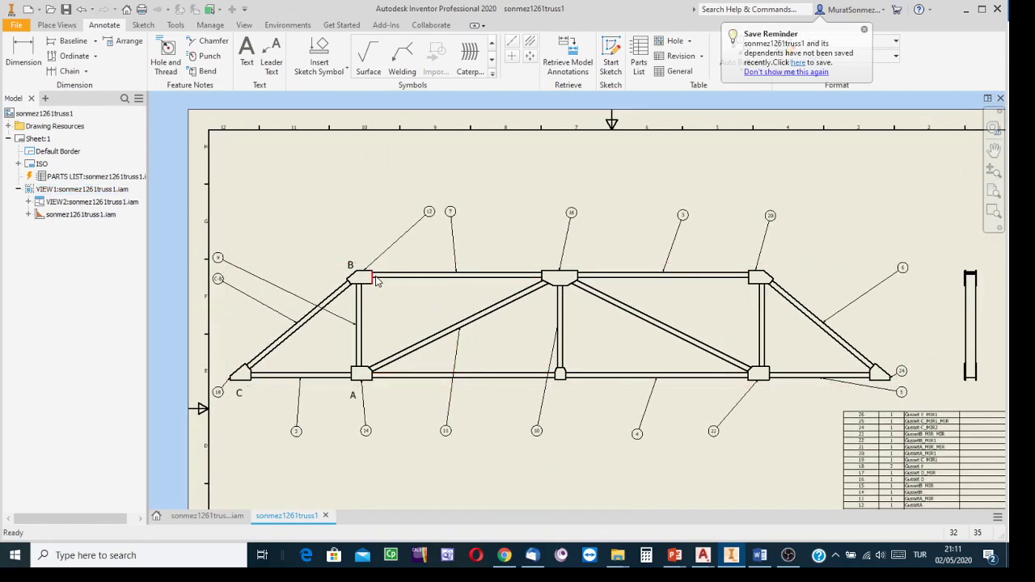
click(403, 55)
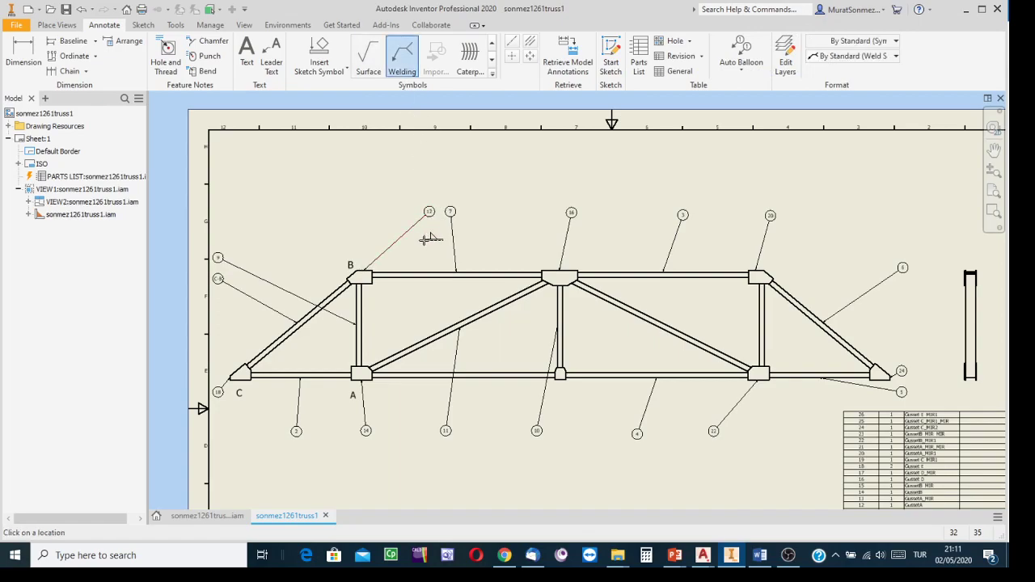
scroll(558, 291, up, 5)
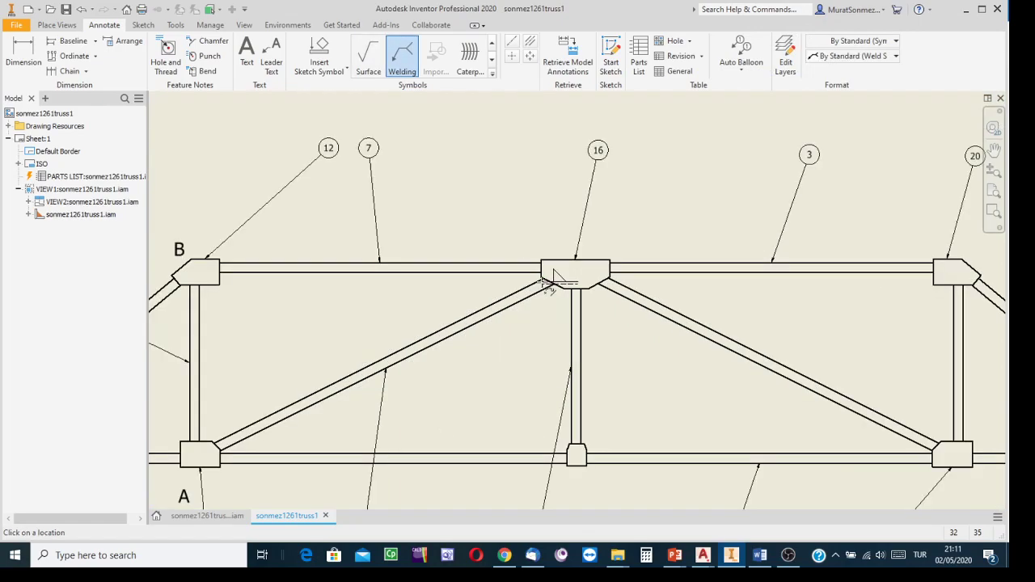
click(540, 257)
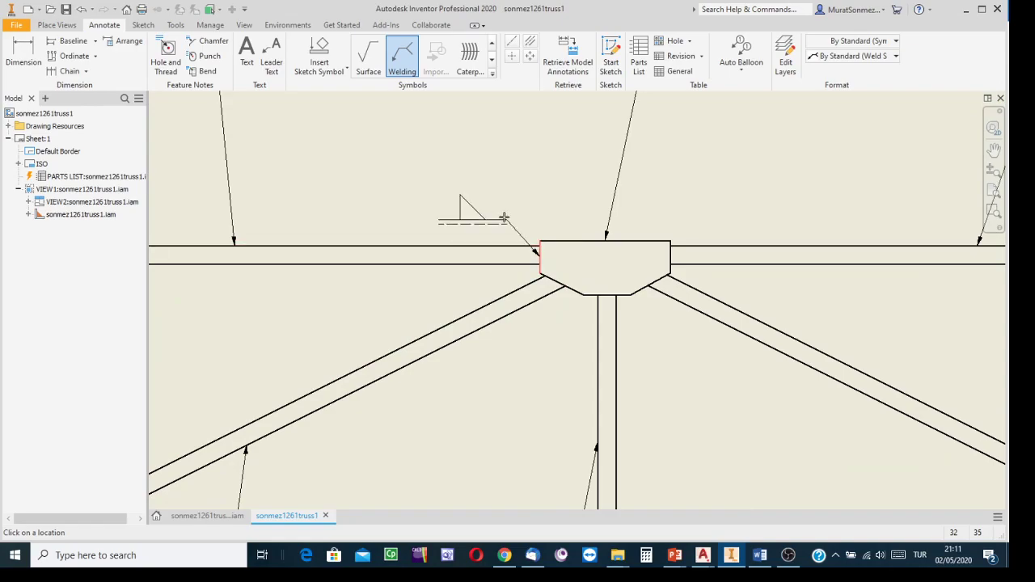
right_click(432, 129)
click(479, 133)
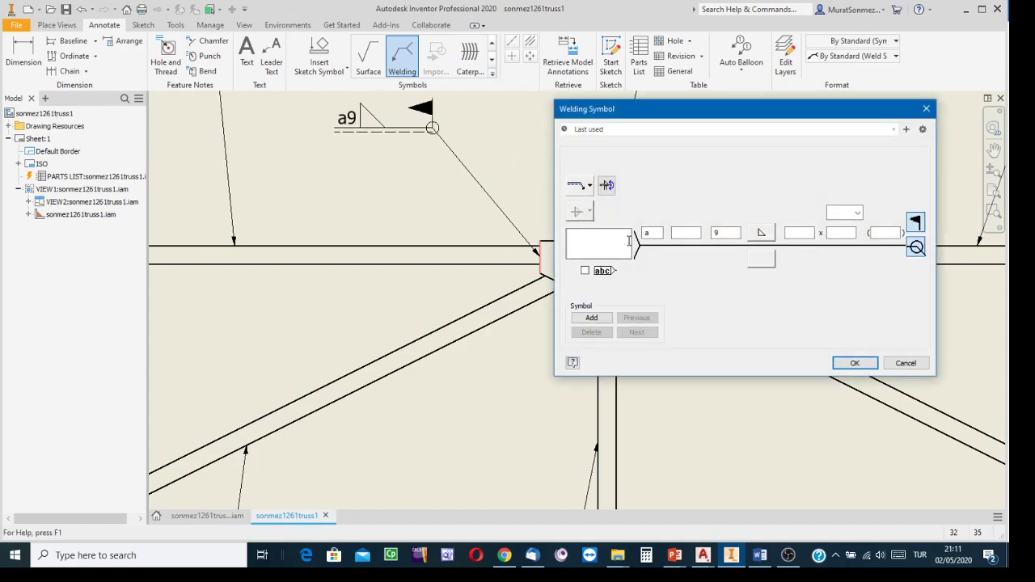
Set the fillet weld size to a6 and turn off the symbol's site weld flag and all-around circle
click(687, 233)
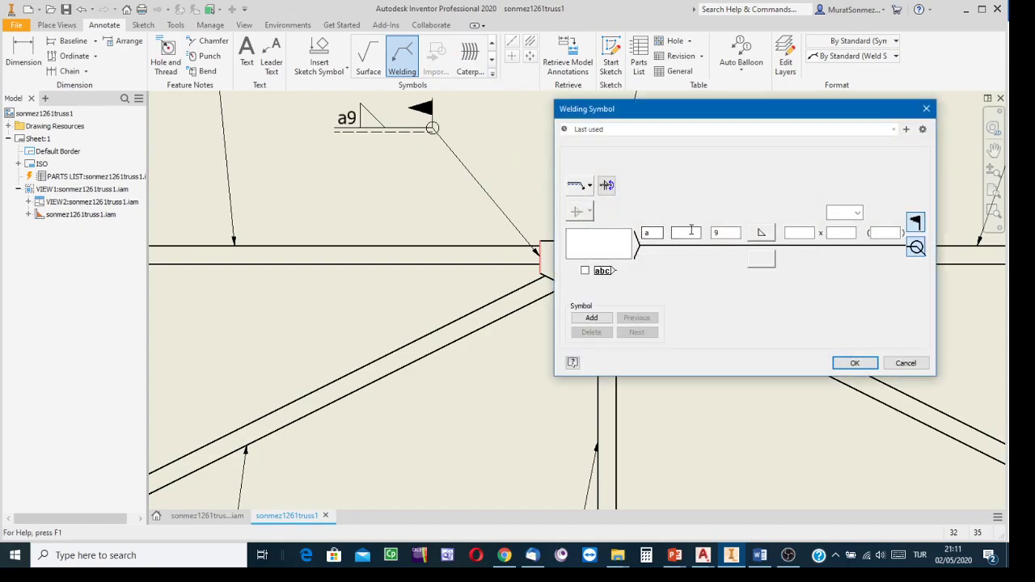
key(Tab)
mouse_move(712, 114)
mouse_down()
mouse_move(709, 164)
mouse_move(370, 337)
mouse_move(273, 246)
mouse_move(252, 186)
mouse_up()
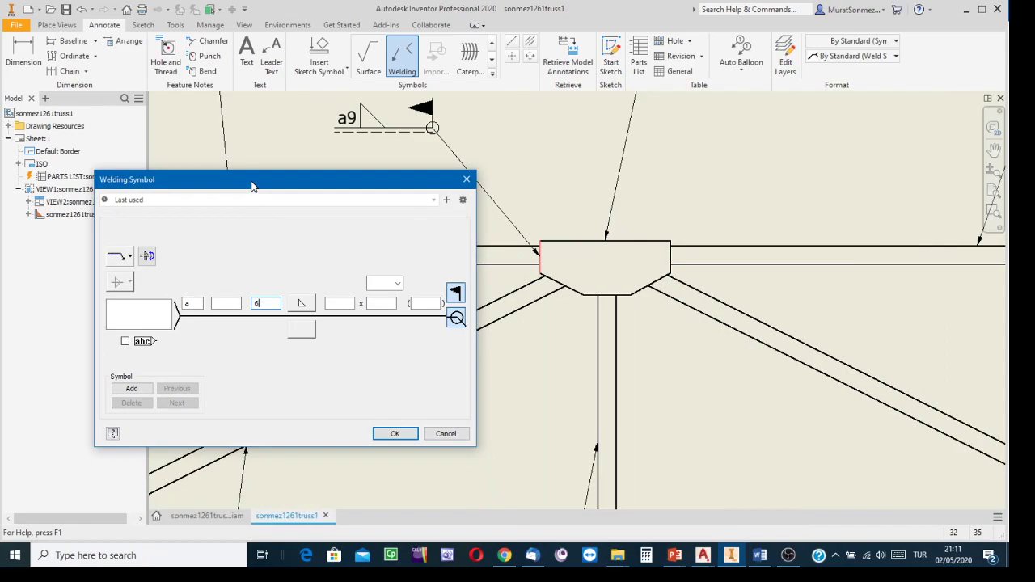
click(458, 295)
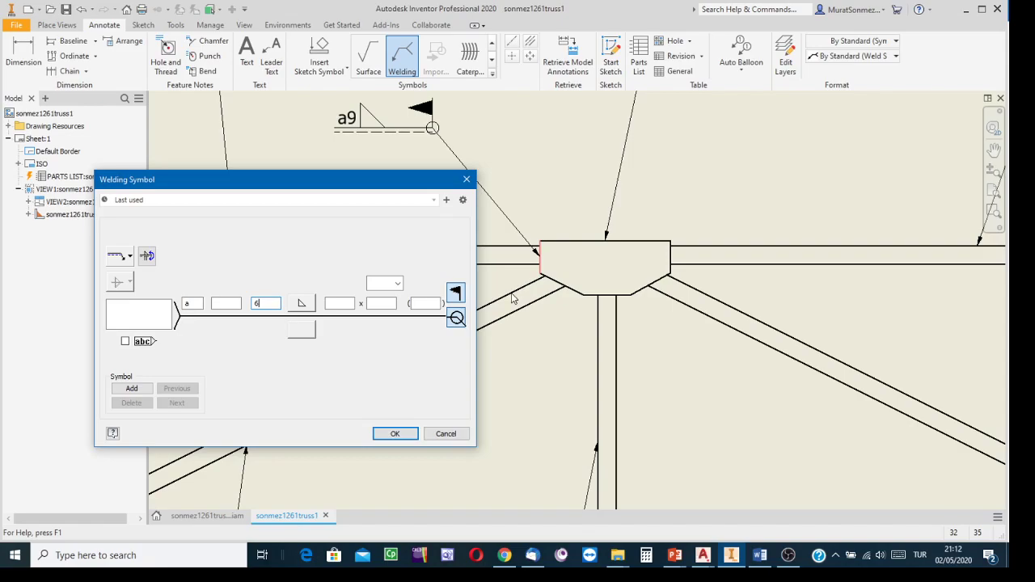
click(456, 292)
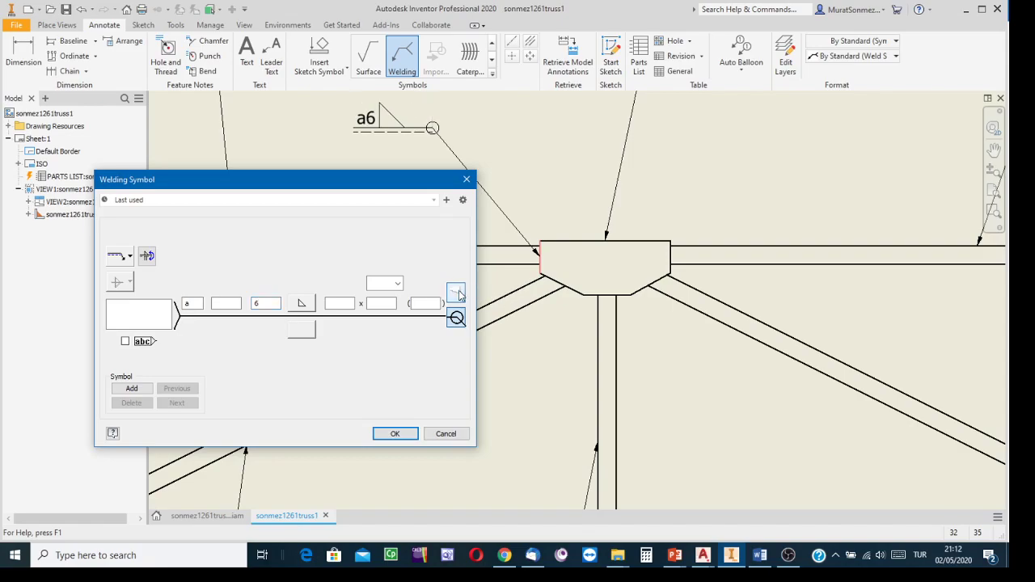
click(458, 294)
click(456, 319)
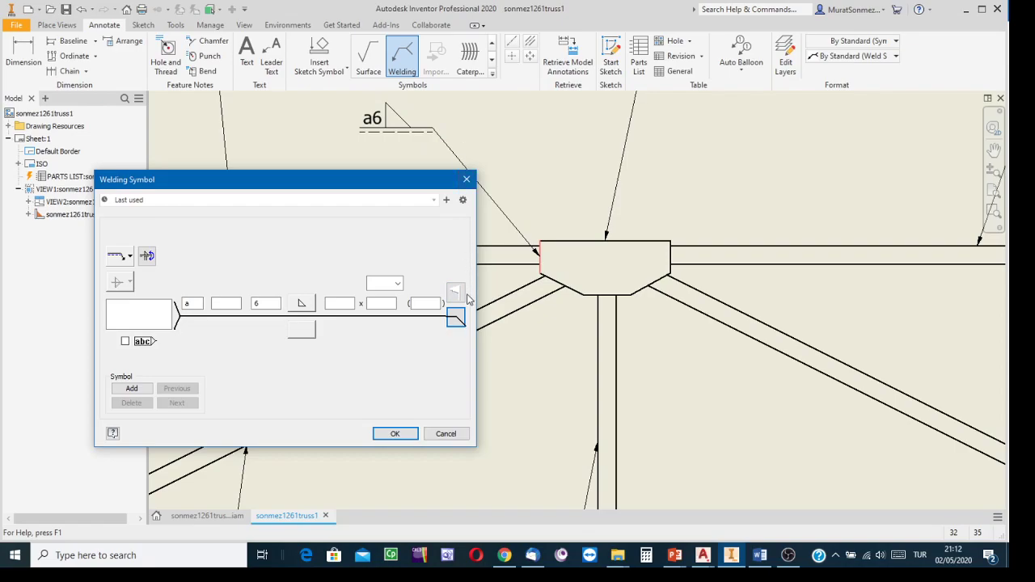
click(393, 435)
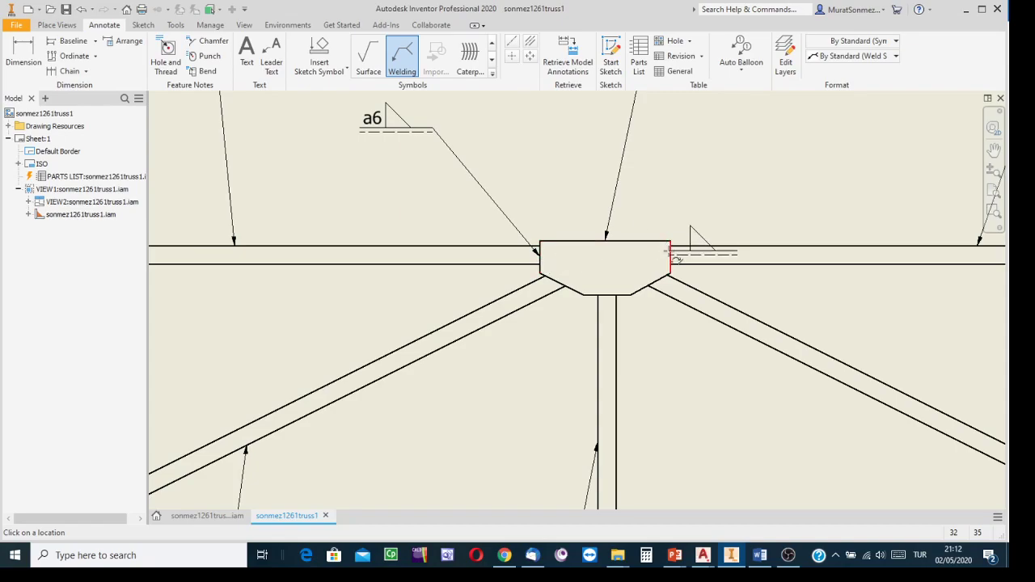
End welding symbol placement and add a fillet weld on the opposite side of the a6 symbol at the top middle gusset
scroll(546, 244, down, 2)
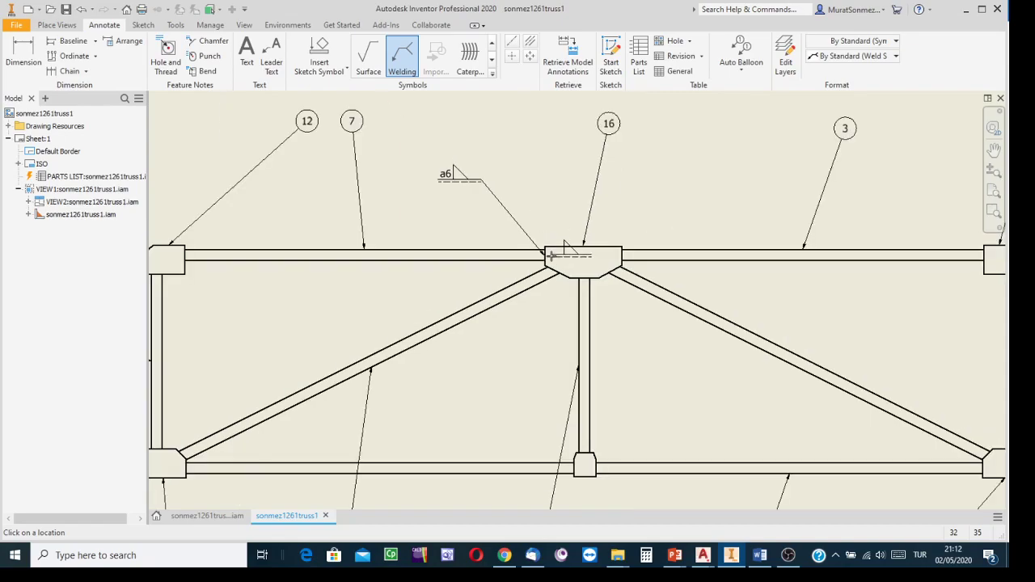
scroll(558, 254, up, 5)
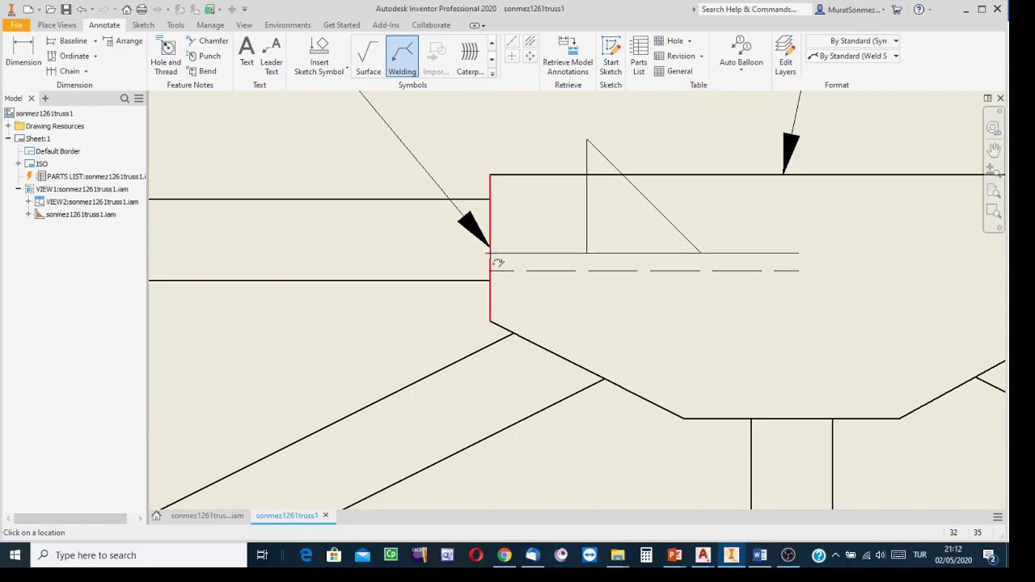
scroll(672, 257, down, 2)
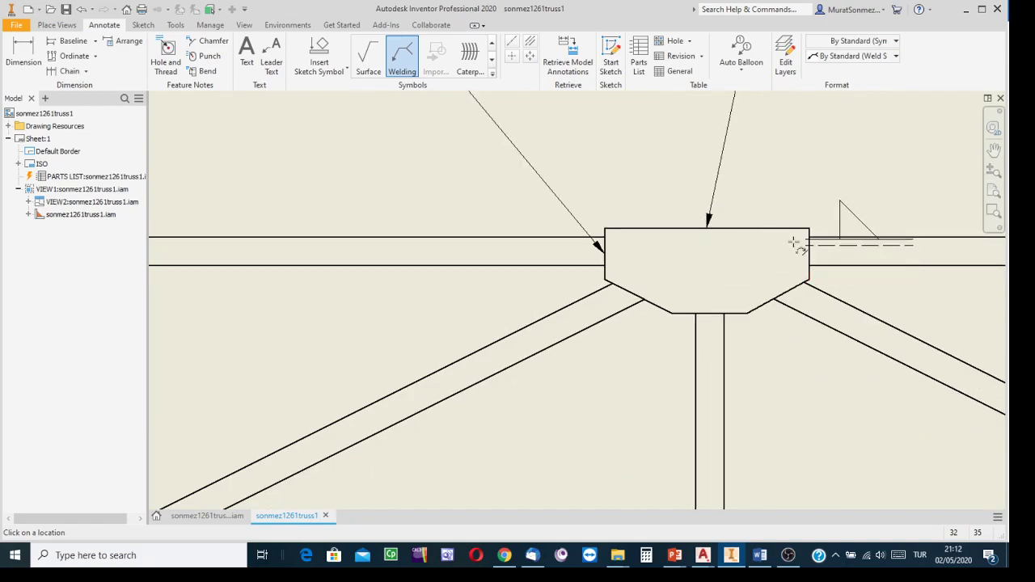
scroll(535, 188, down, 2)
middle_drag(534, 191, 606, 269)
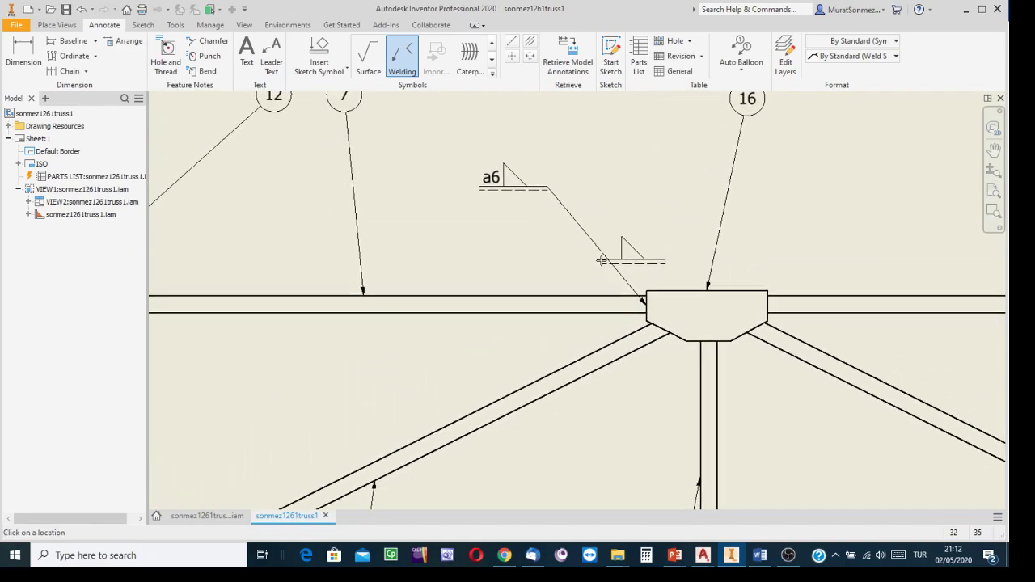
key(Escape)
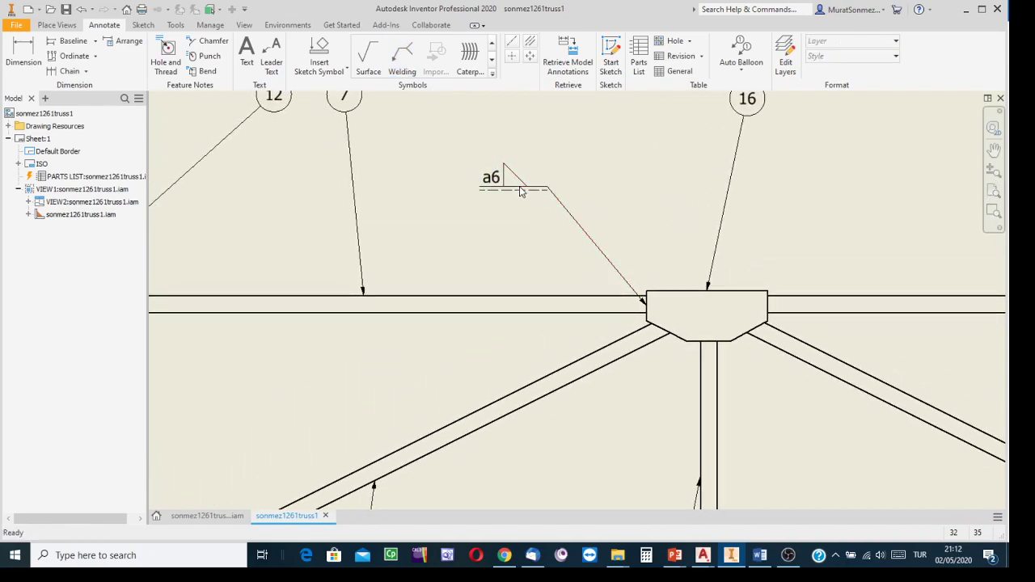
double_click(522, 190)
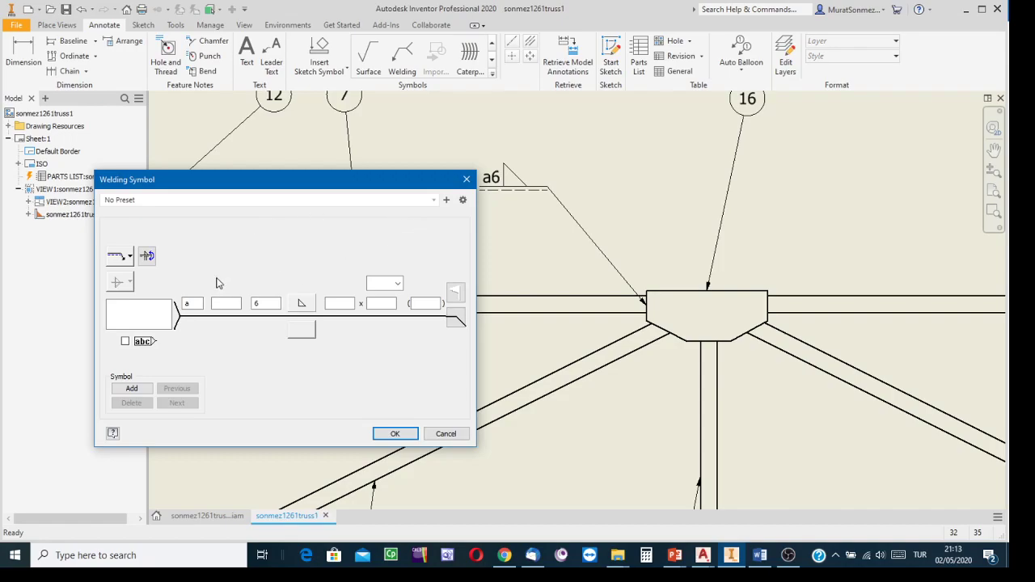
click(300, 328)
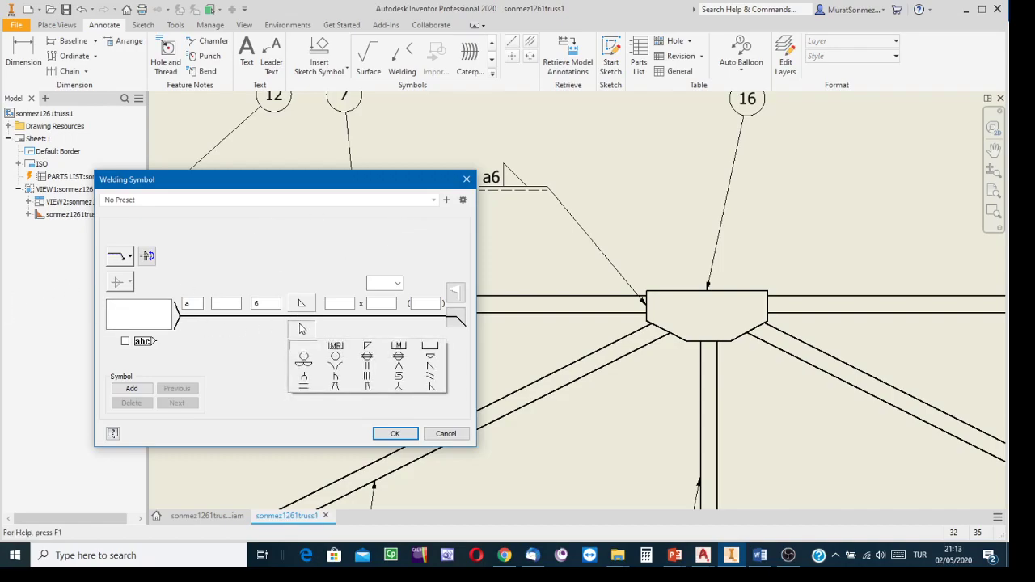
click(368, 346)
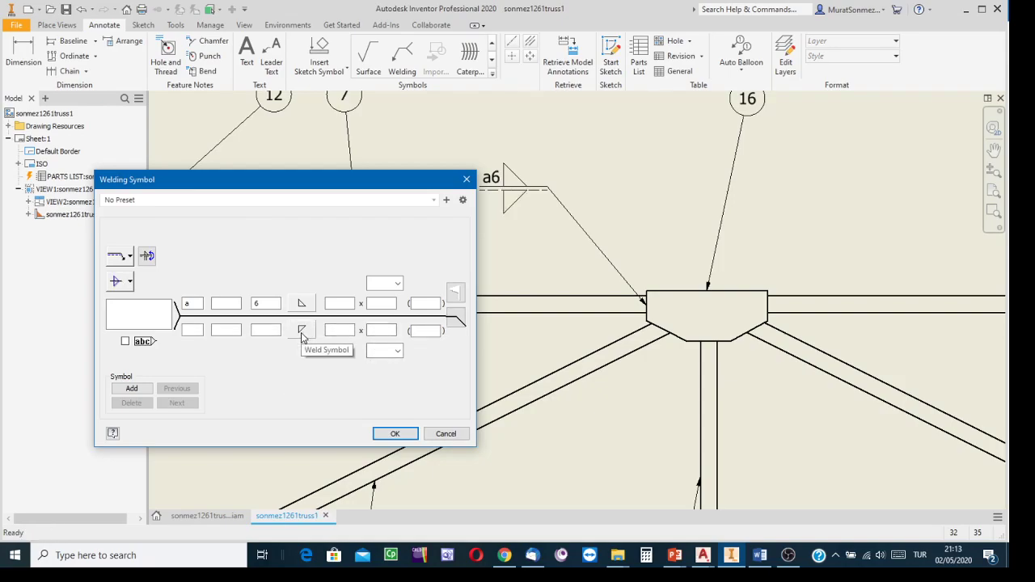
Set the second fillet weld's size to a6 in the gusset's welding symbol and accept the changes
click(197, 330)
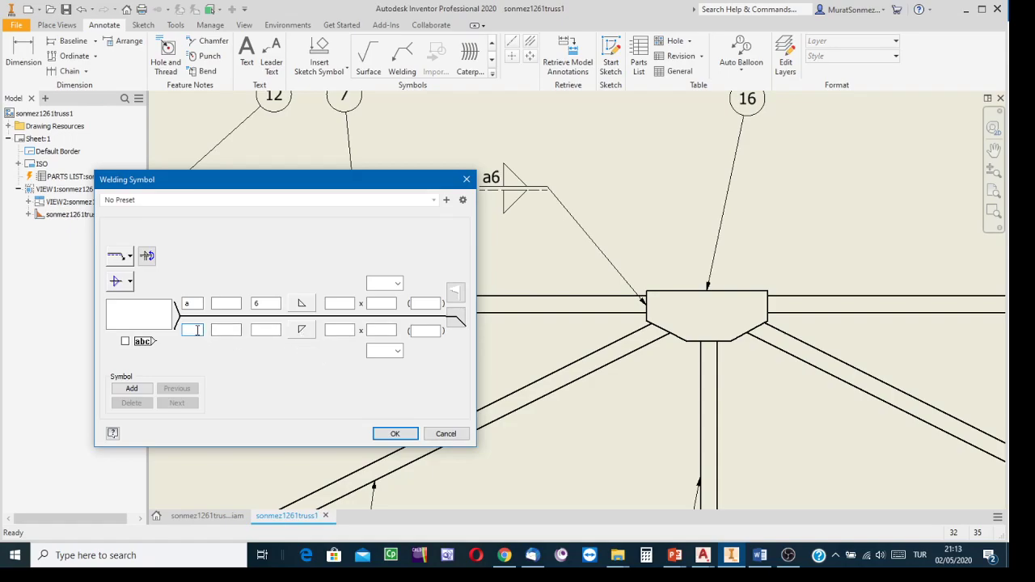
click(259, 329)
text(6)
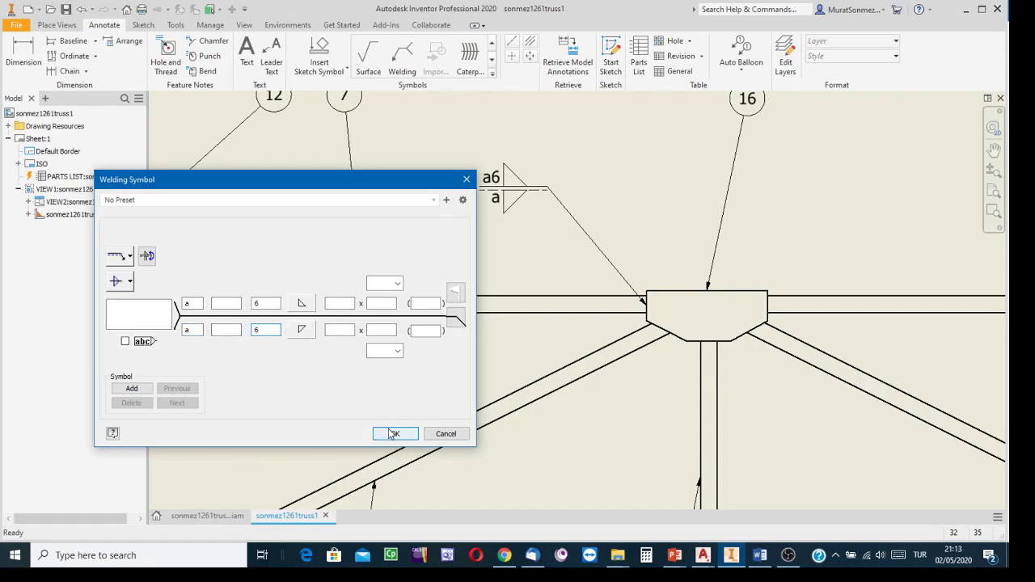
click(395, 434)
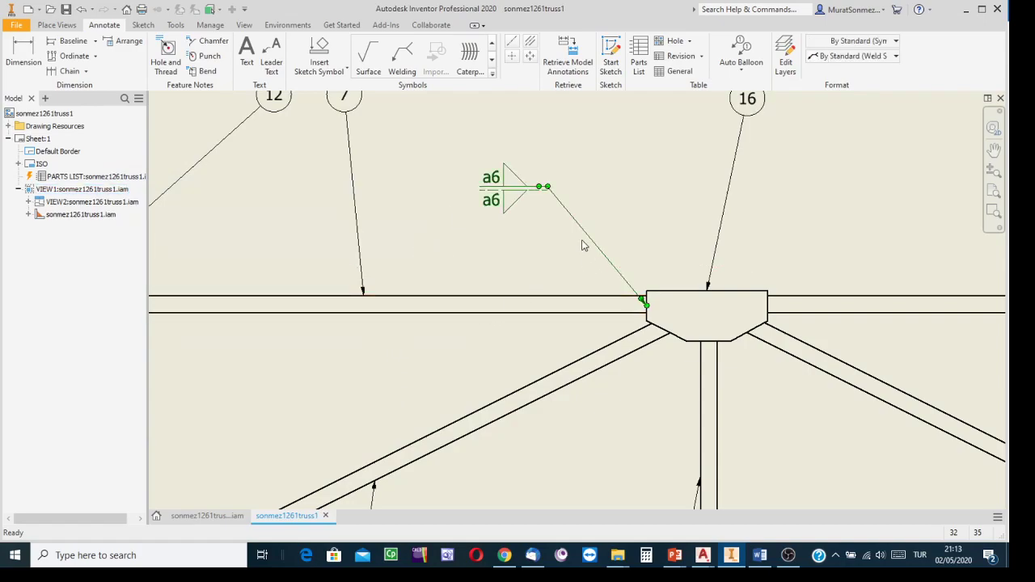
click(647, 161)
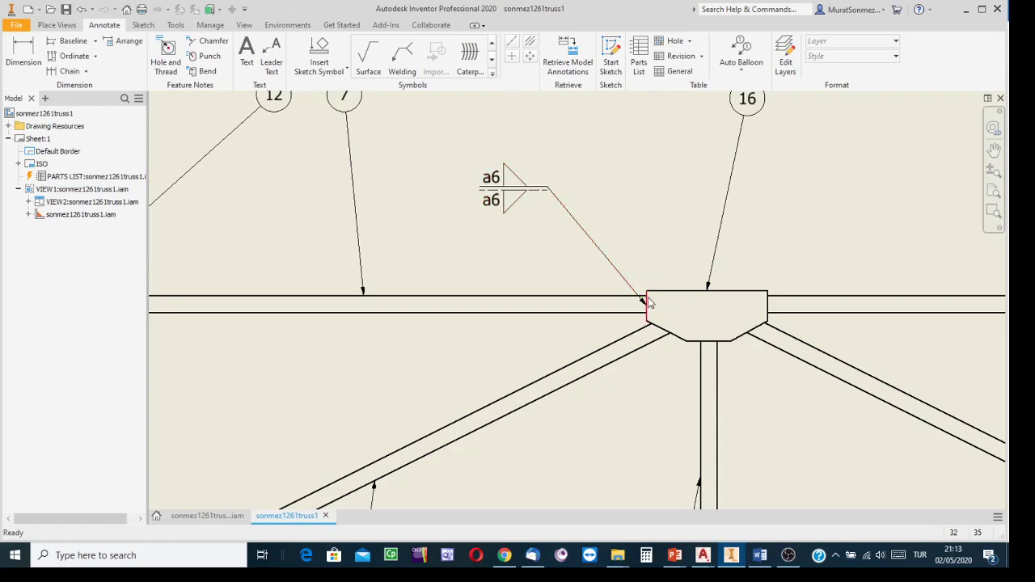
Review the top middle gusset and its welding symbol in the front view, and examine the title block and parts list entries
scroll(651, 306, up, 2)
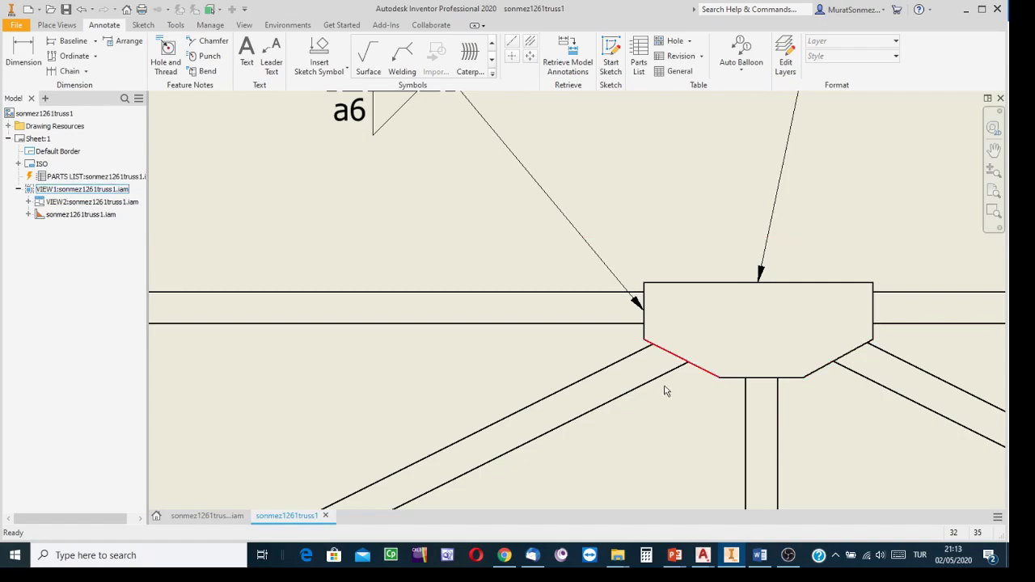
scroll(661, 363, down, 4)
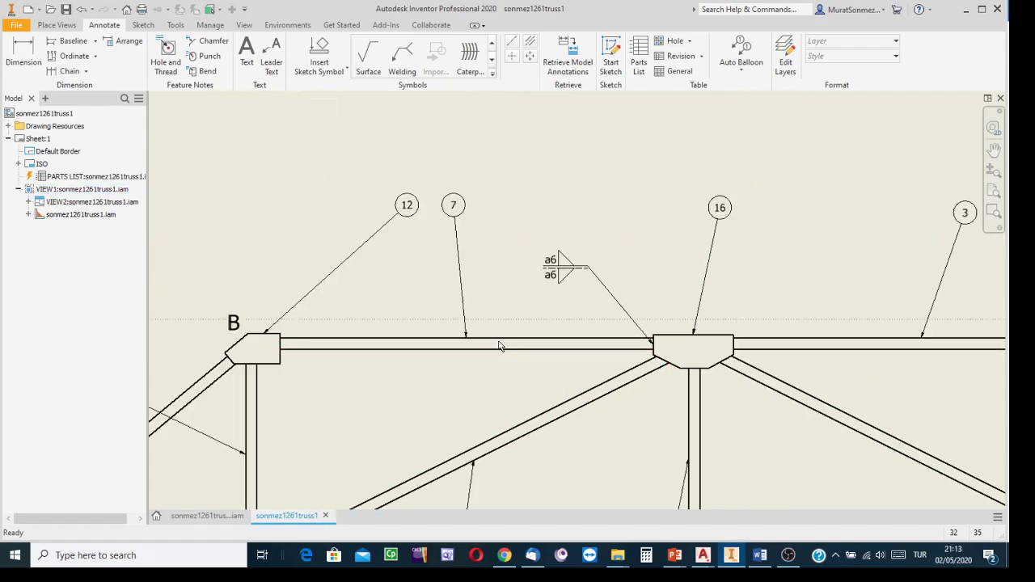
mouse_move(416, 377)
middle_down()
mouse_move(400, 261)
mouse_move(404, 295)
middle_up()
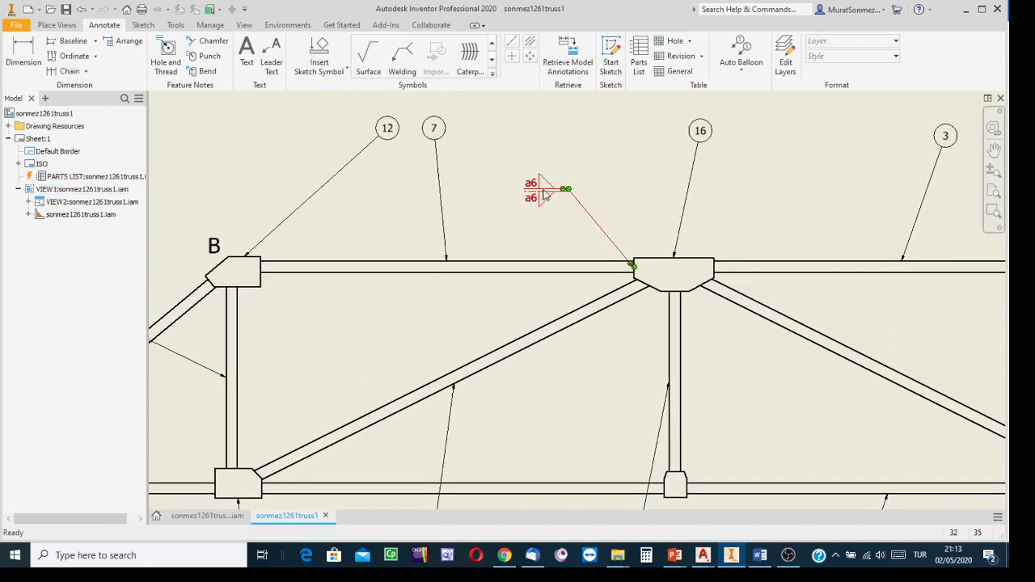
scroll(536, 219, down, 4)
mouse_move(538, 212)
middle_down()
mouse_move(515, 212)
mouse_move(506, 148)
middle_up()
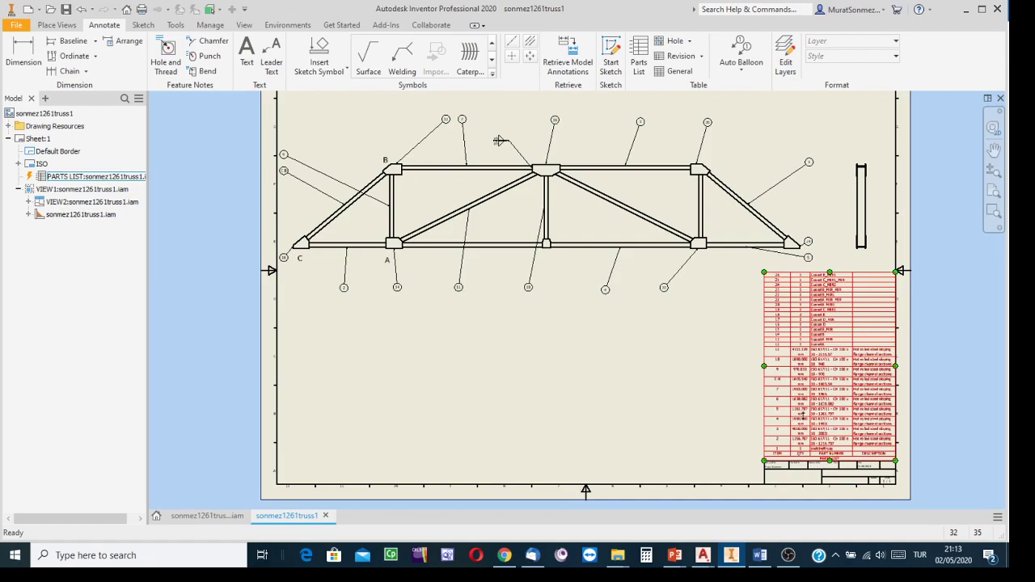
middle_drag(702, 390, 351, 178)
scroll(544, 264, up, 5)
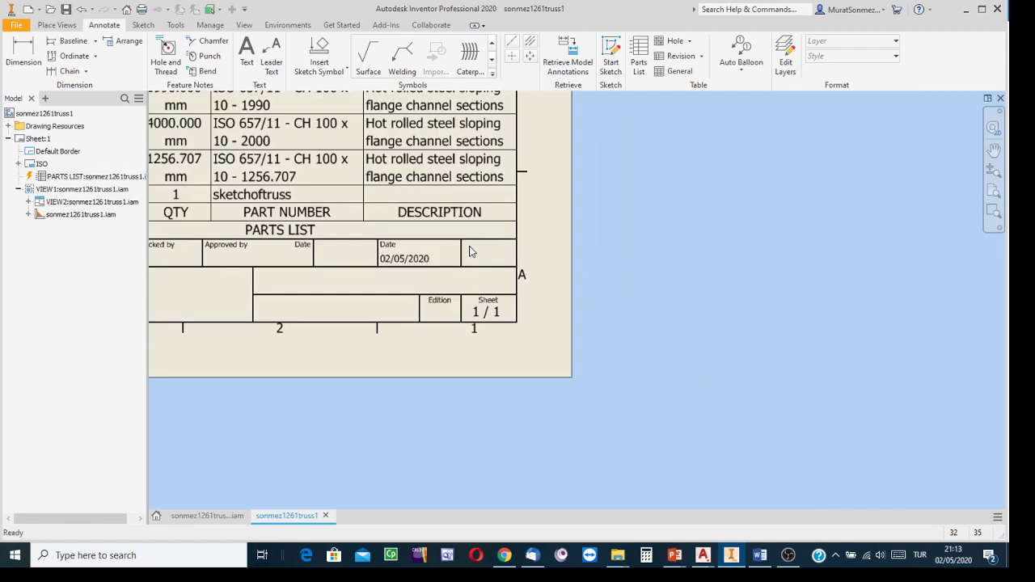
scroll(243, 300, down, 2)
mouse_move(243, 300)
middle_down()
mouse_move(723, 354)
mouse_move(593, 397)
middle_up()
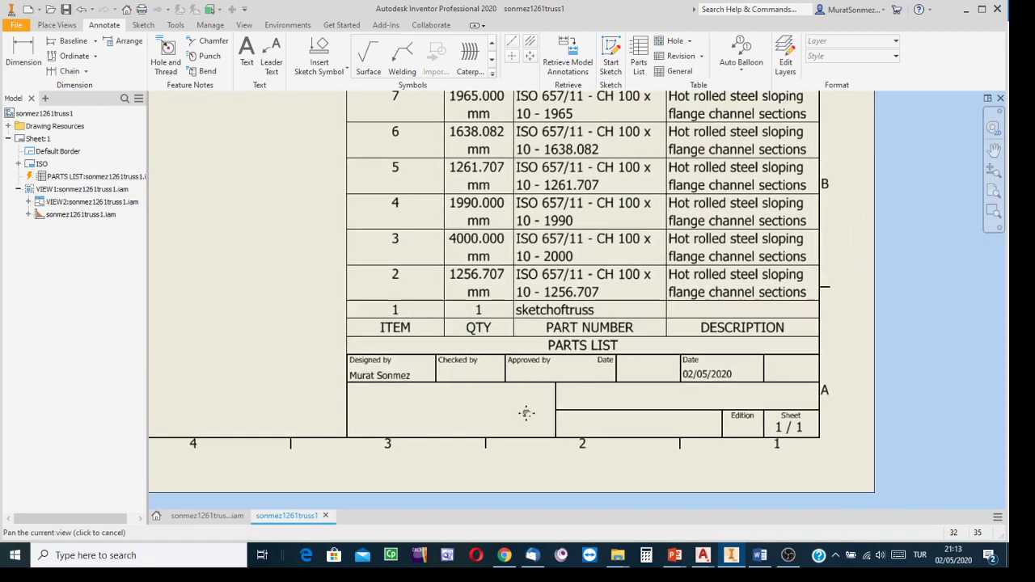
scroll(557, 361, up, 2)
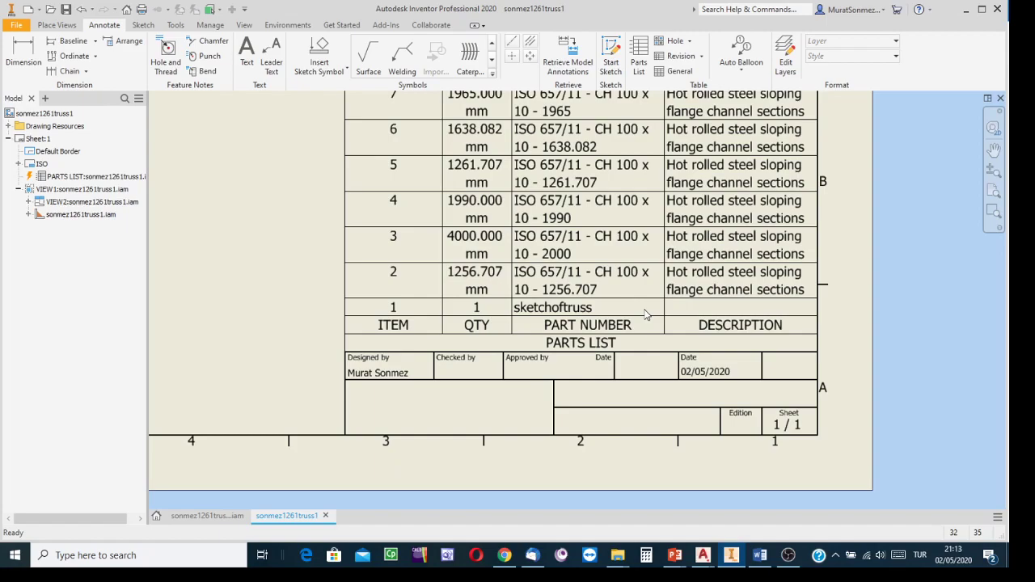
scroll(645, 314, down, 3)
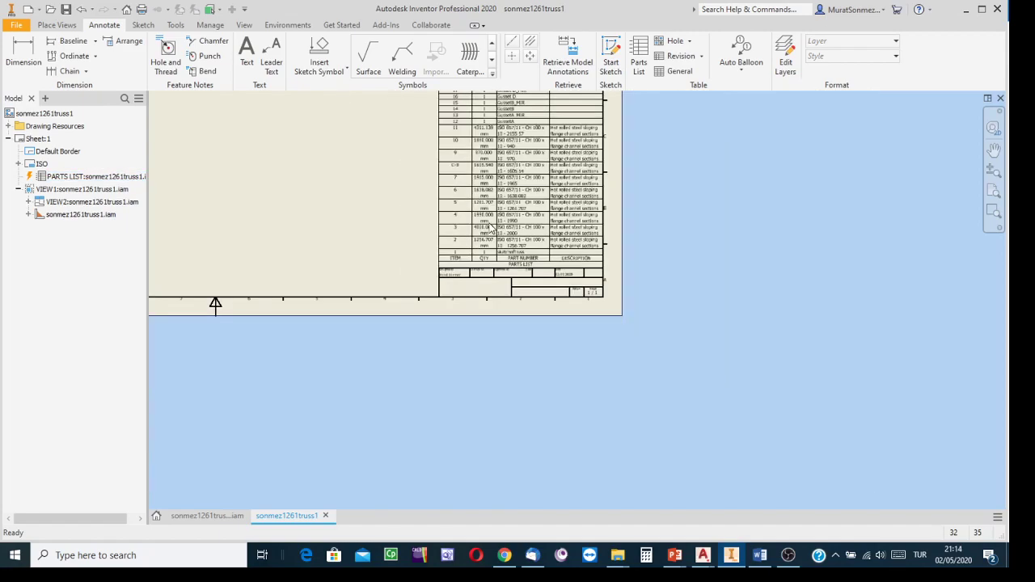
scroll(512, 433, up, 2)
middle_drag(566, 364, 513, 433)
scroll(526, 358, up, 2)
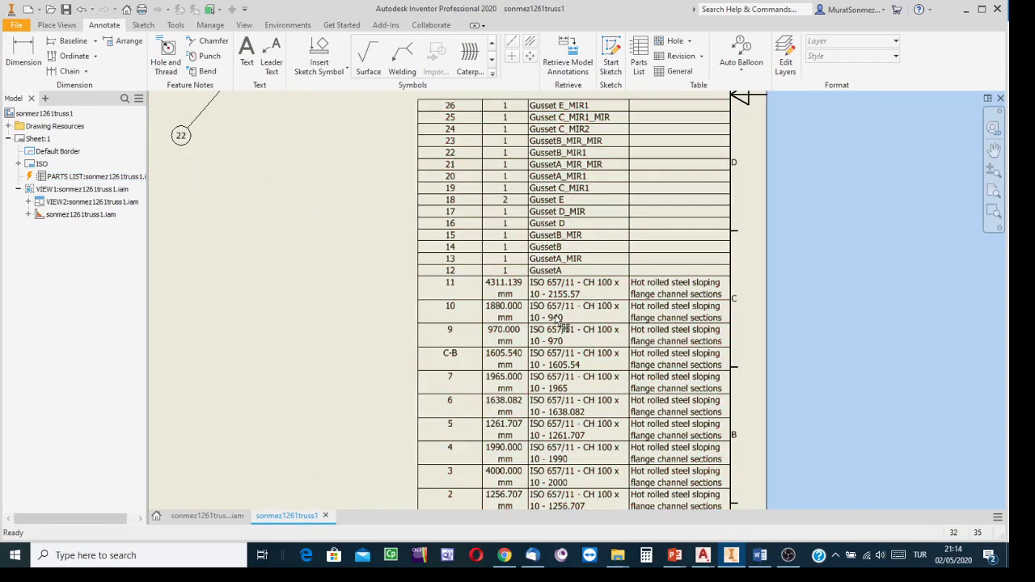
middle_drag(550, 277, 563, 434)
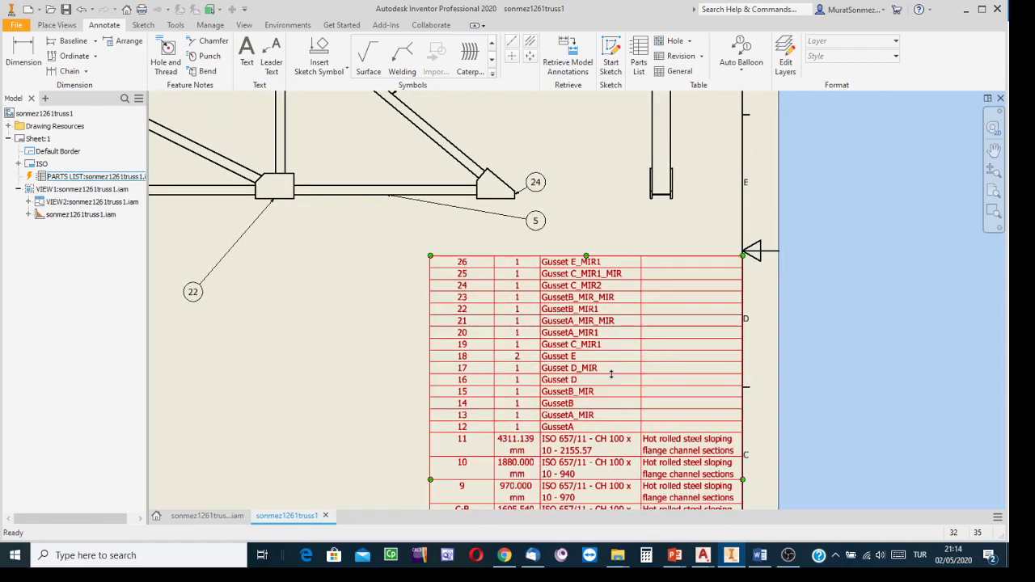
middle_drag(612, 397, 596, 158)
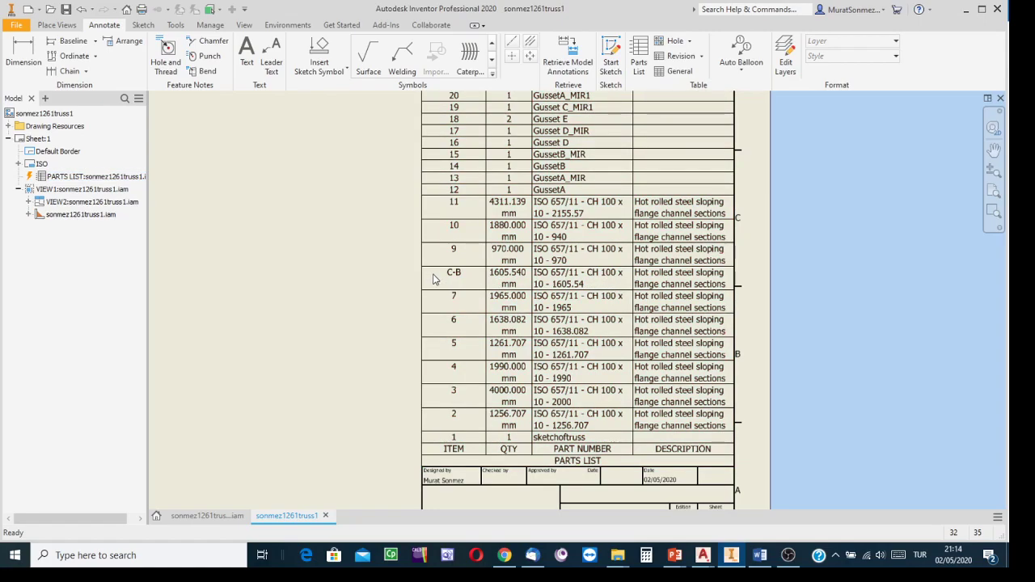
scroll(347, 351, up, 5)
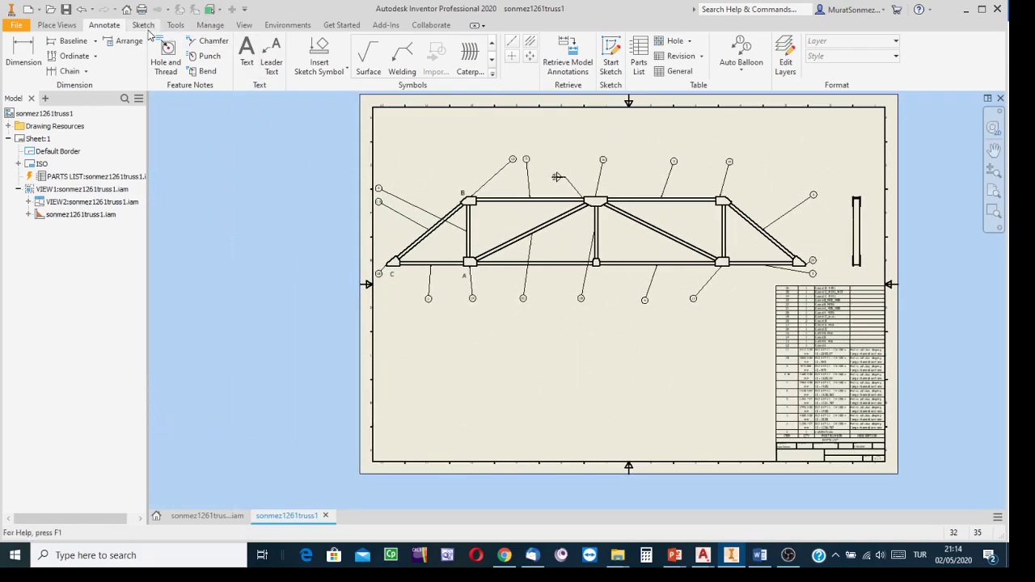
Set the linear and angular precision of the Default (ISO) dimension style to 0 and save the style
click(211, 26)
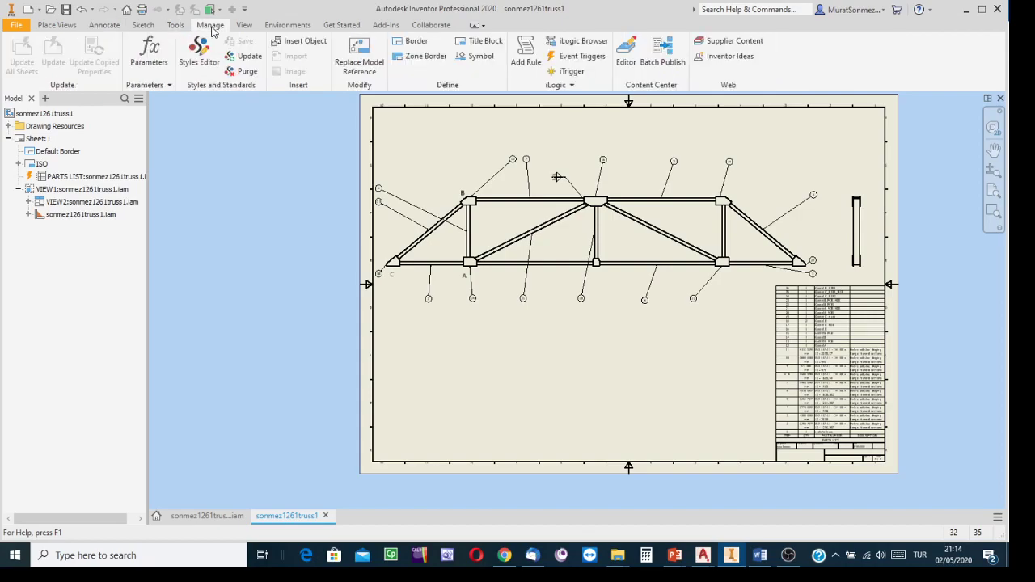
click(203, 68)
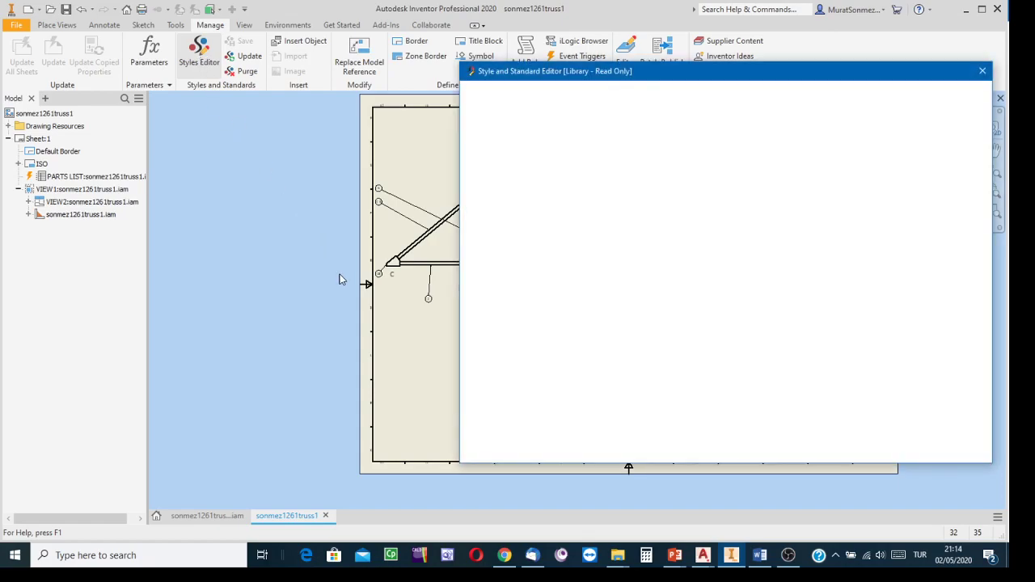
mouse_move(681, 64)
mouse_down()
mouse_move(650, 71)
mouse_move(446, 46)
mouse_up()
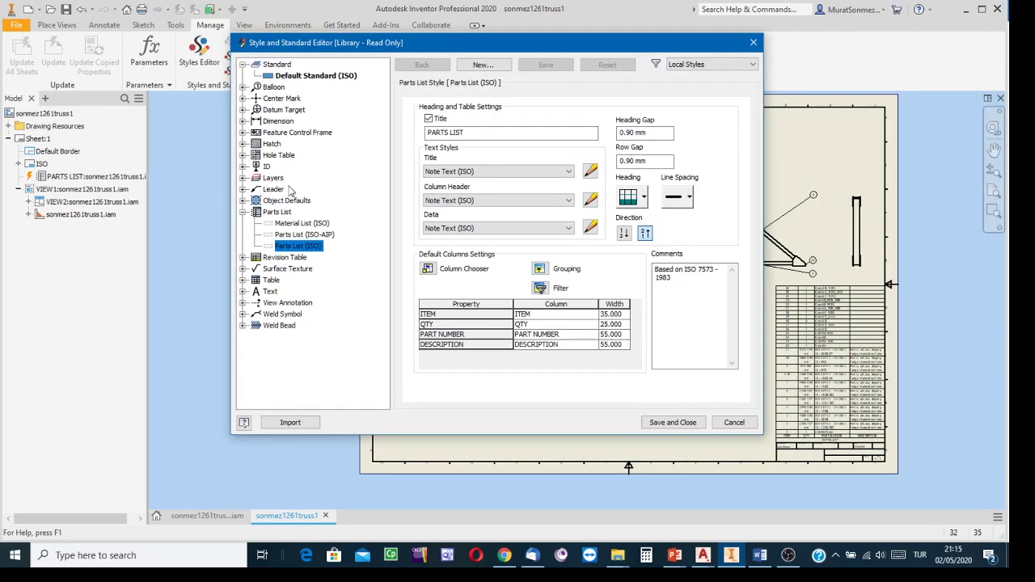
click(244, 121)
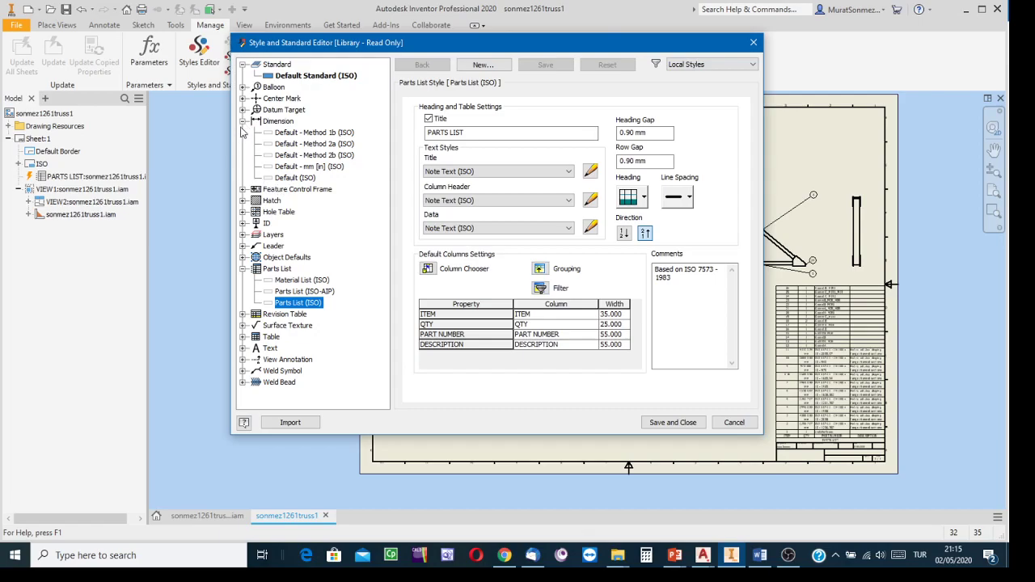
click(296, 178)
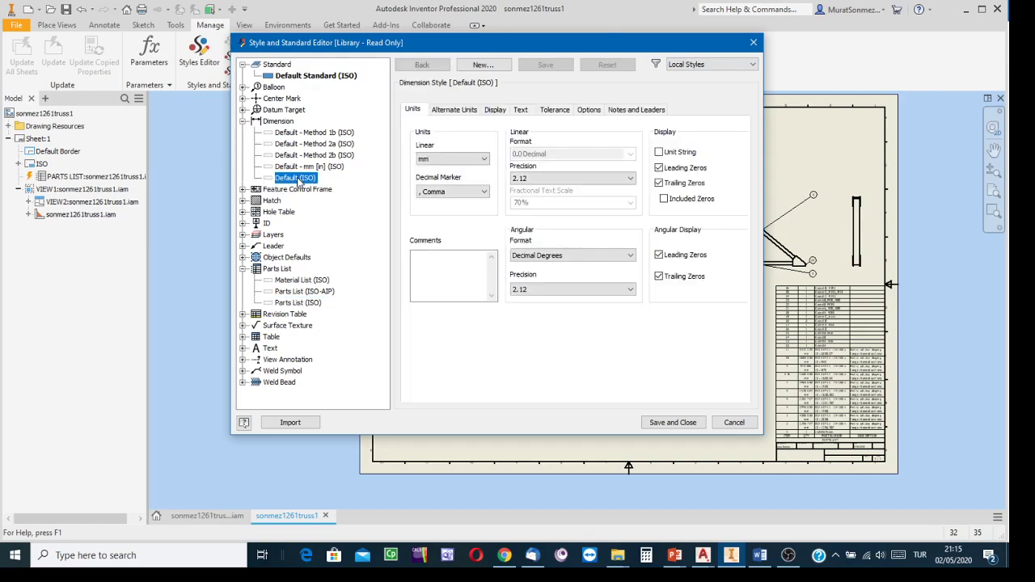
click(631, 178)
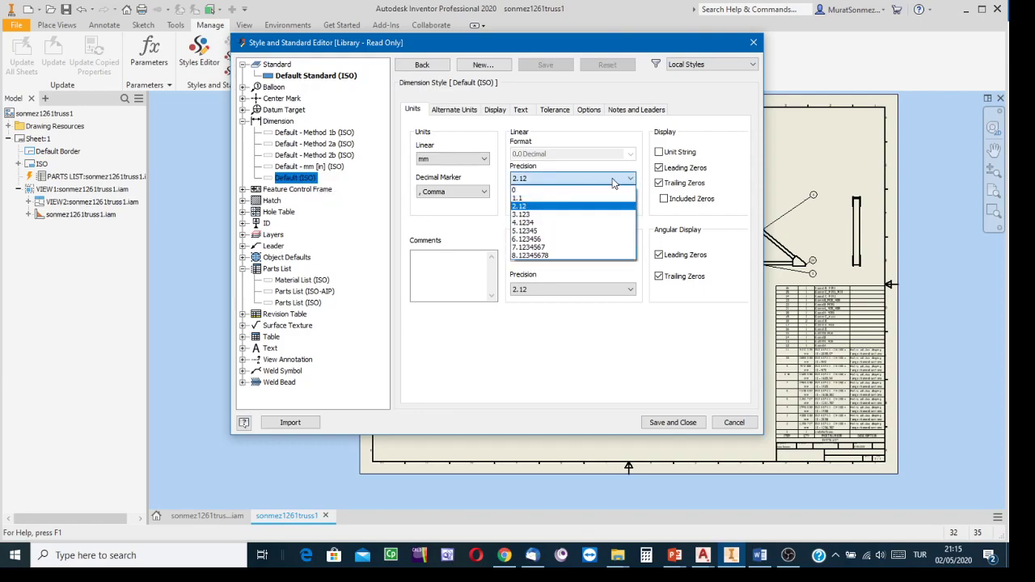
click(516, 190)
click(629, 289)
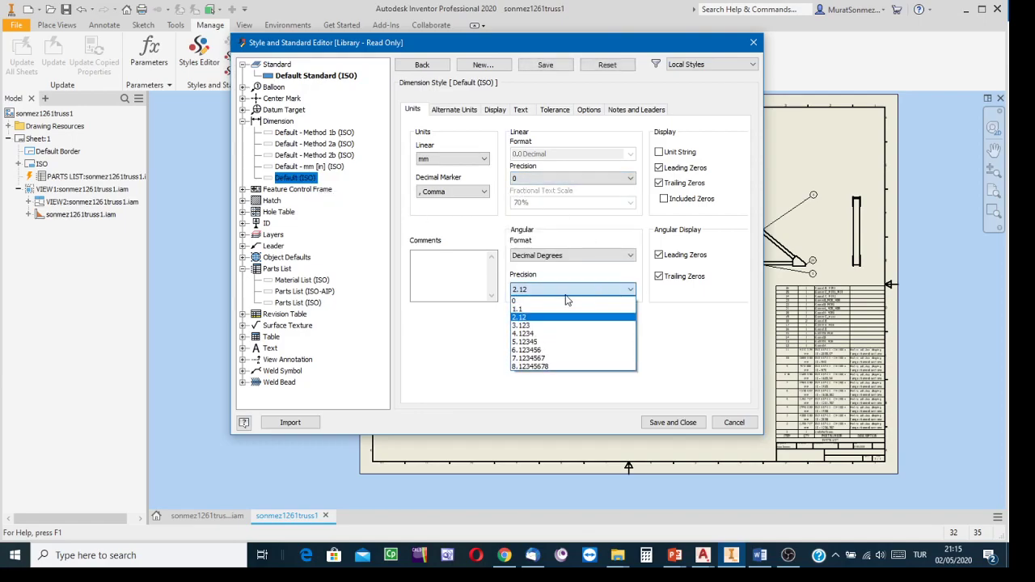
click(517, 301)
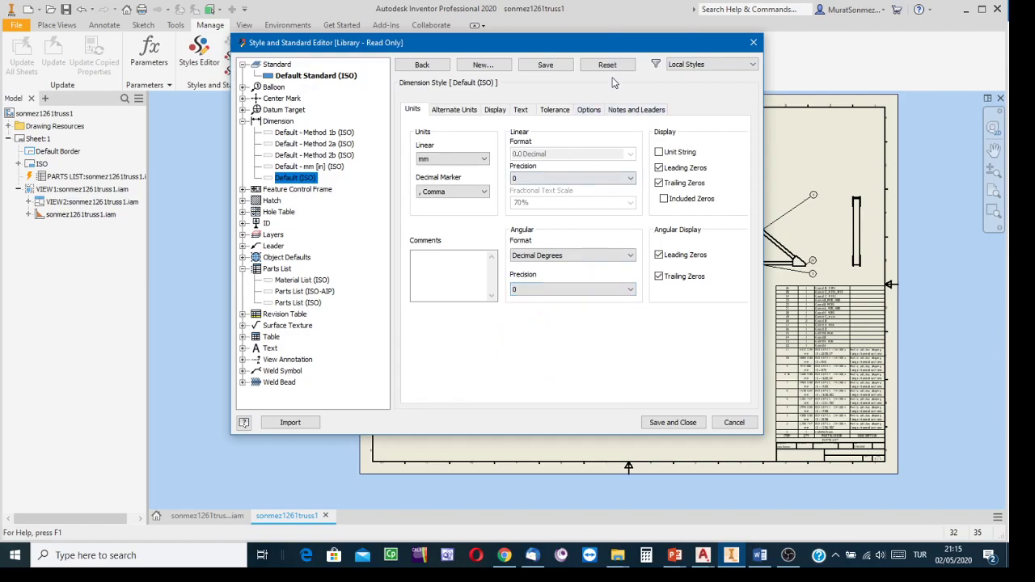
click(546, 64)
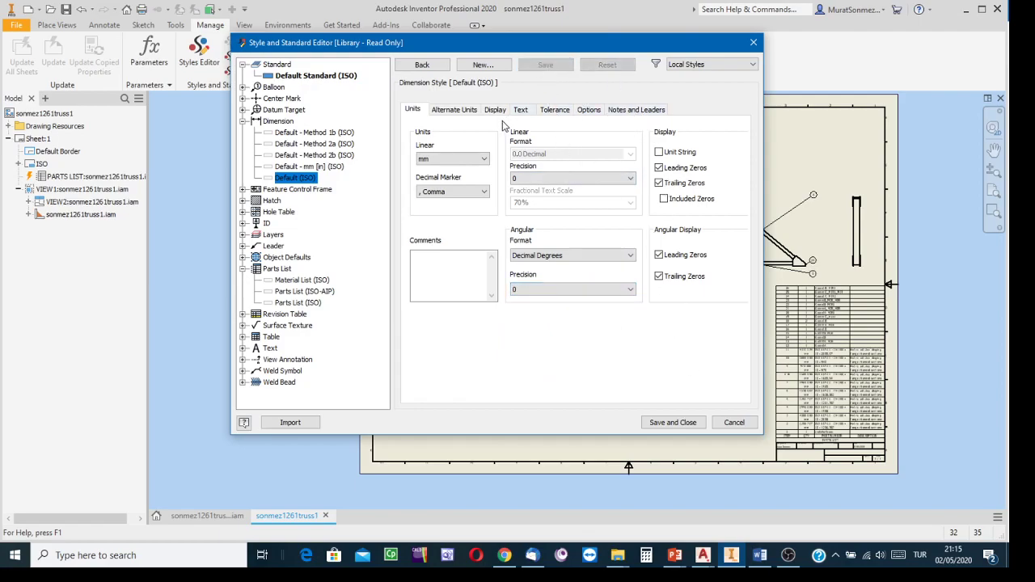
Set the Default (ISO) dimension style's origin offset to 3 mm and its terminator size X to 3 mm
click(496, 110)
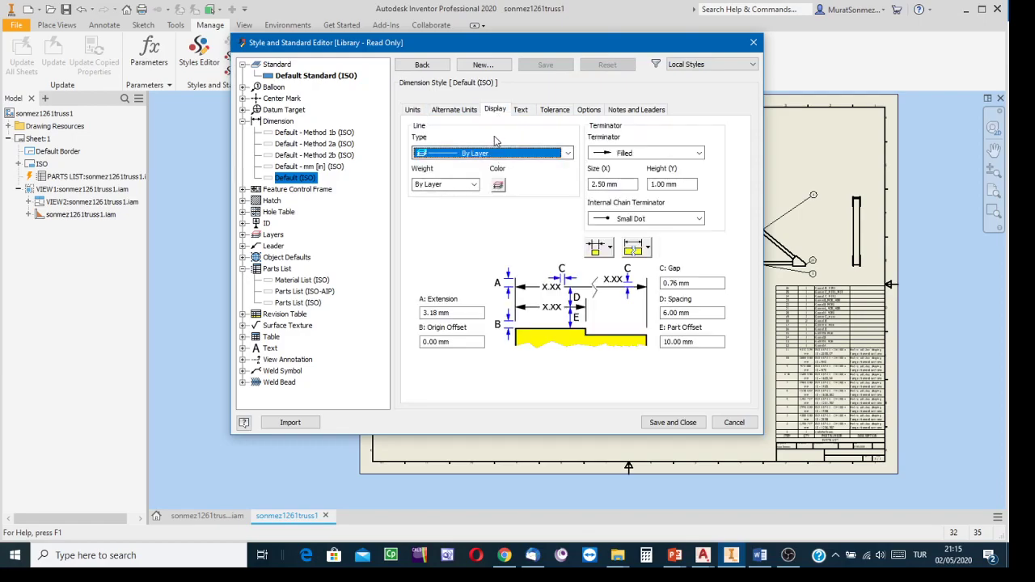
click(460, 342)
double_click(461, 342)
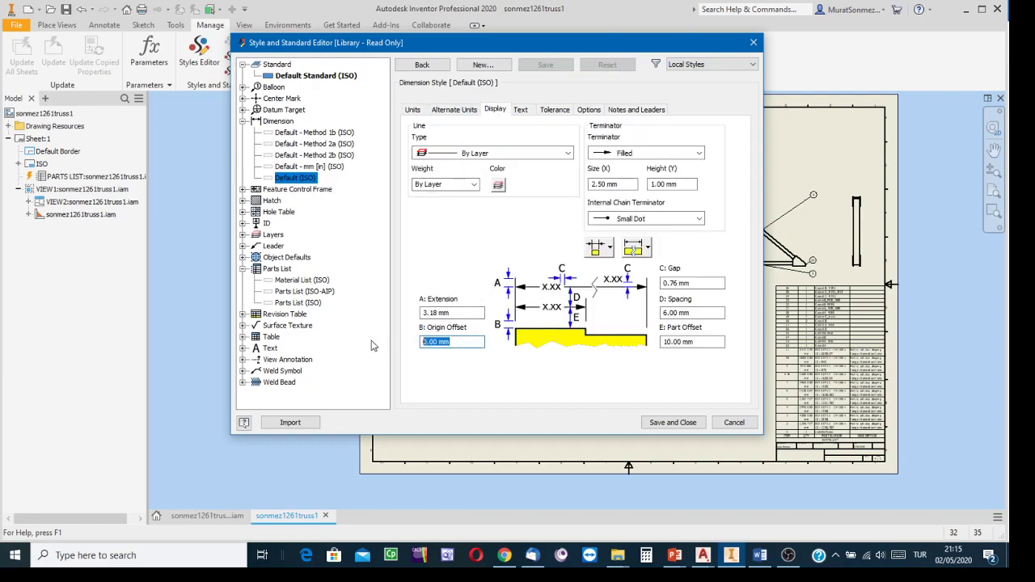
text(3)
double_click(617, 184)
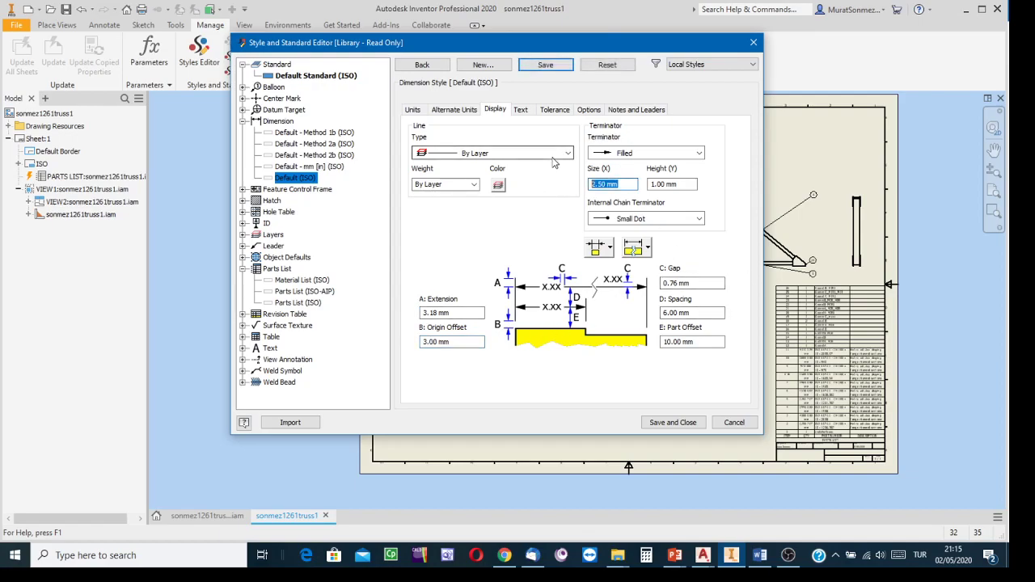
text(3)
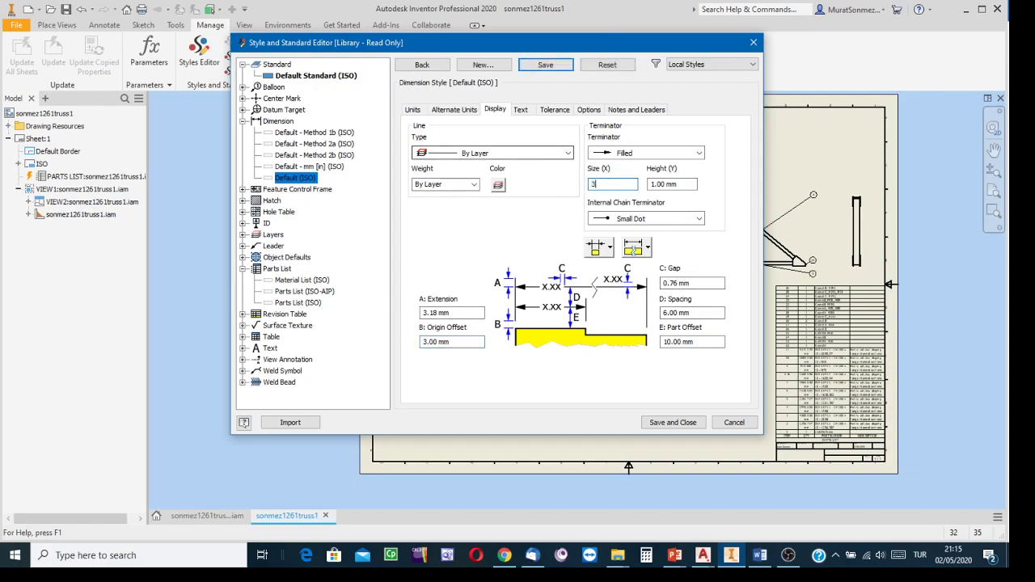
Save the dimension style edits while opening its primary text style, Note Text (ISO), for review, and return to the dimension style
click(521, 109)
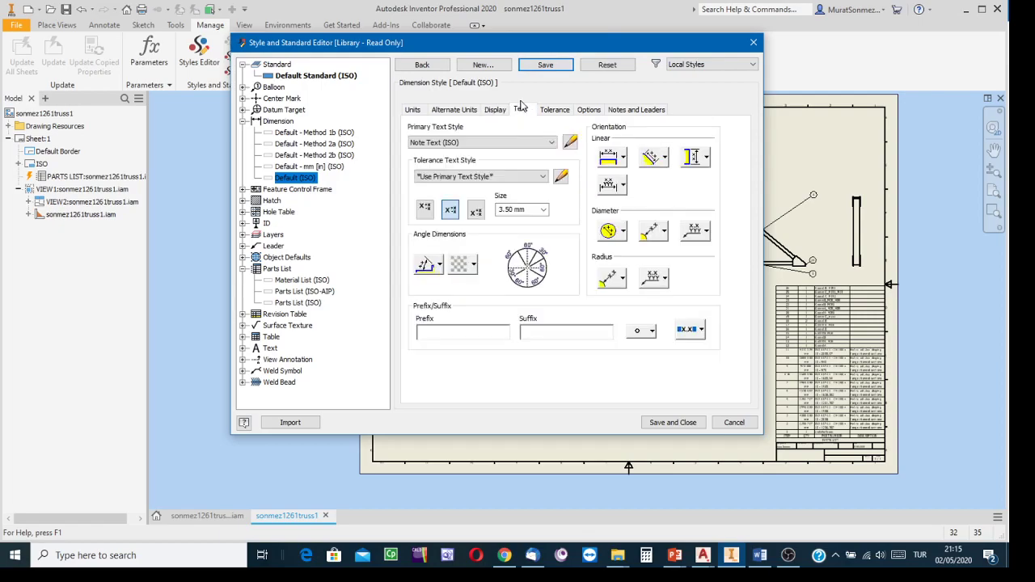
click(570, 142)
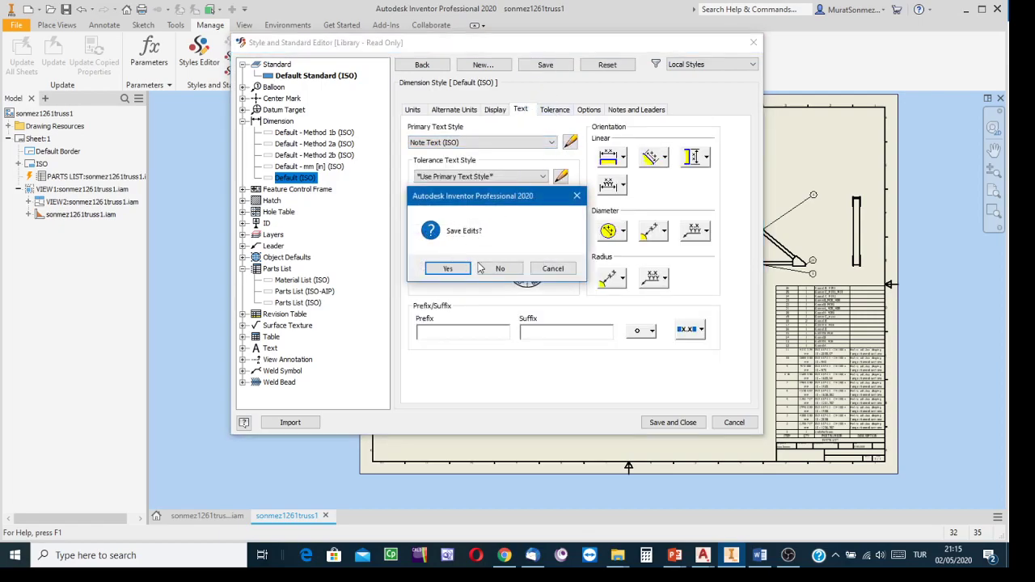
click(449, 269)
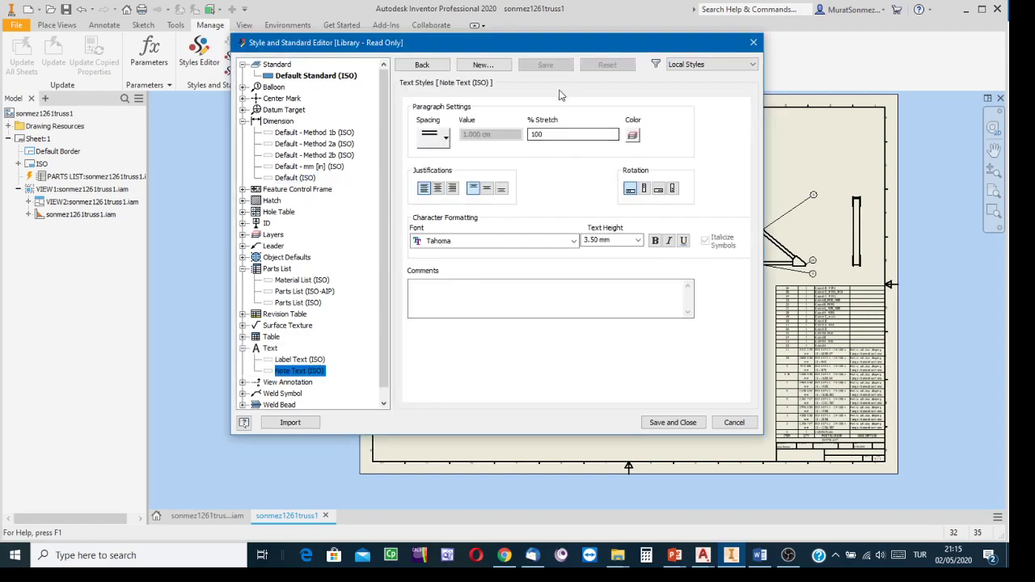
click(416, 66)
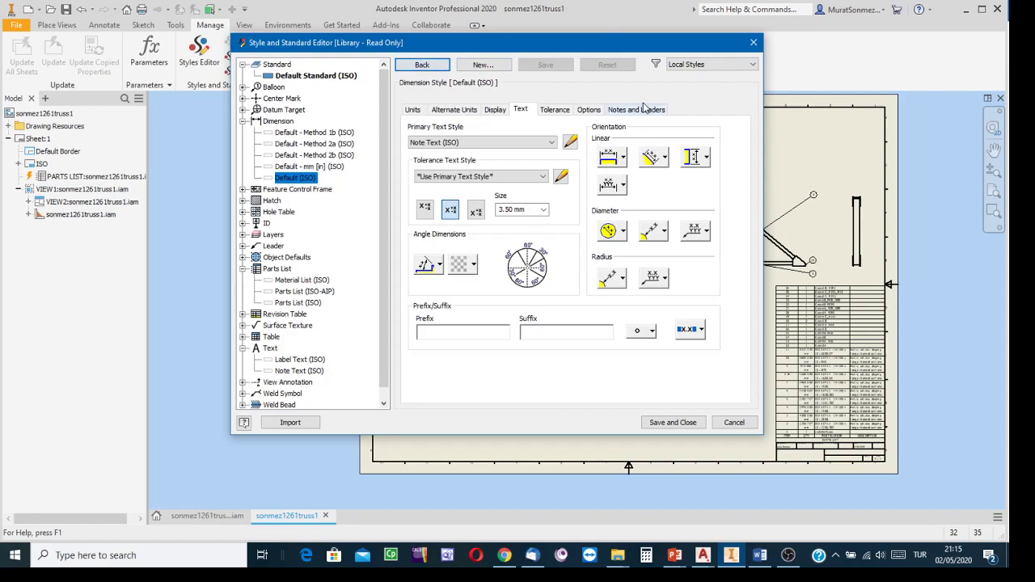
Set the leader text orientation for notes in the Default (ISO) style to horizontal, then save and close the style editor
click(639, 111)
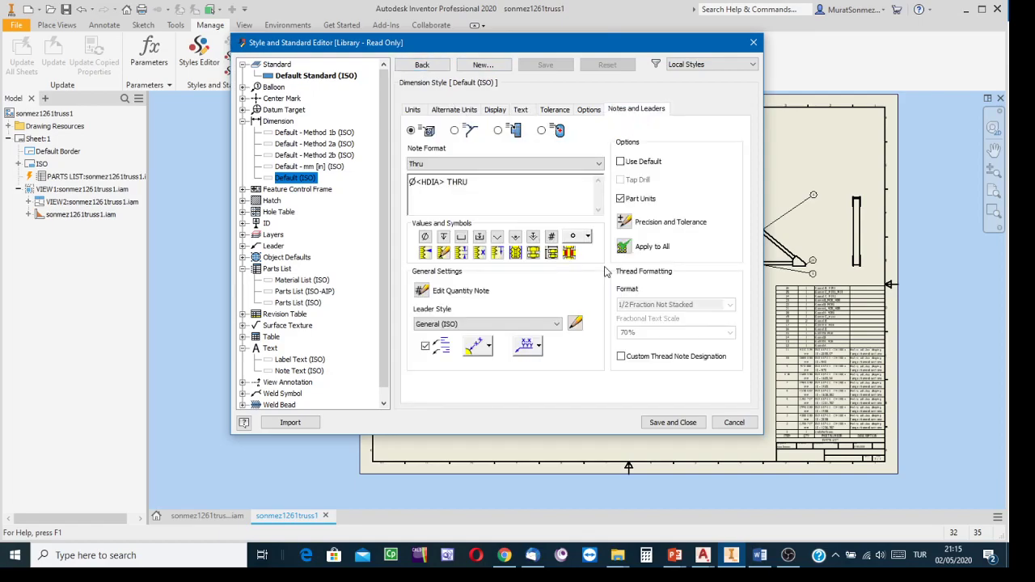
click(488, 346)
click(479, 374)
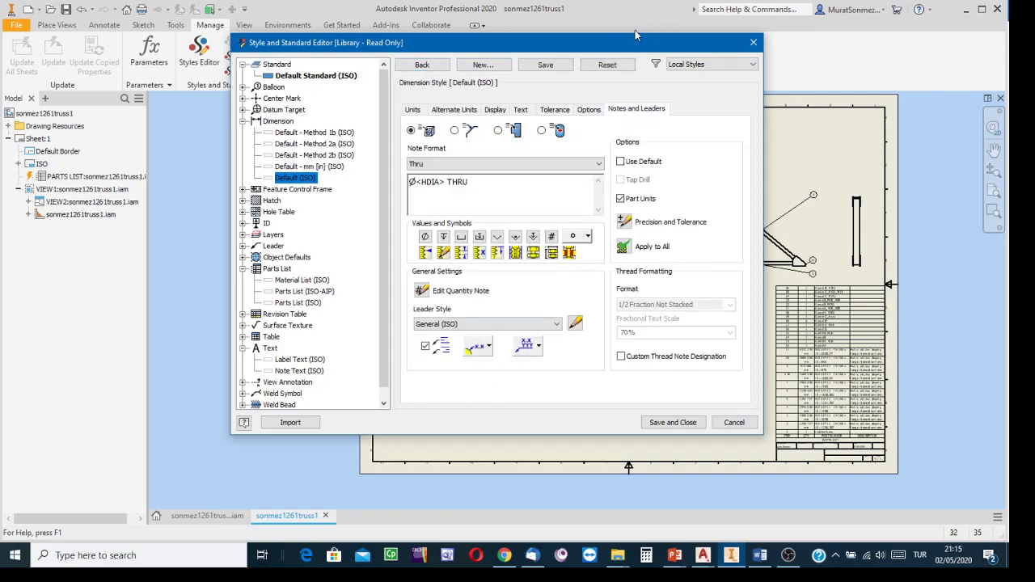
click(671, 422)
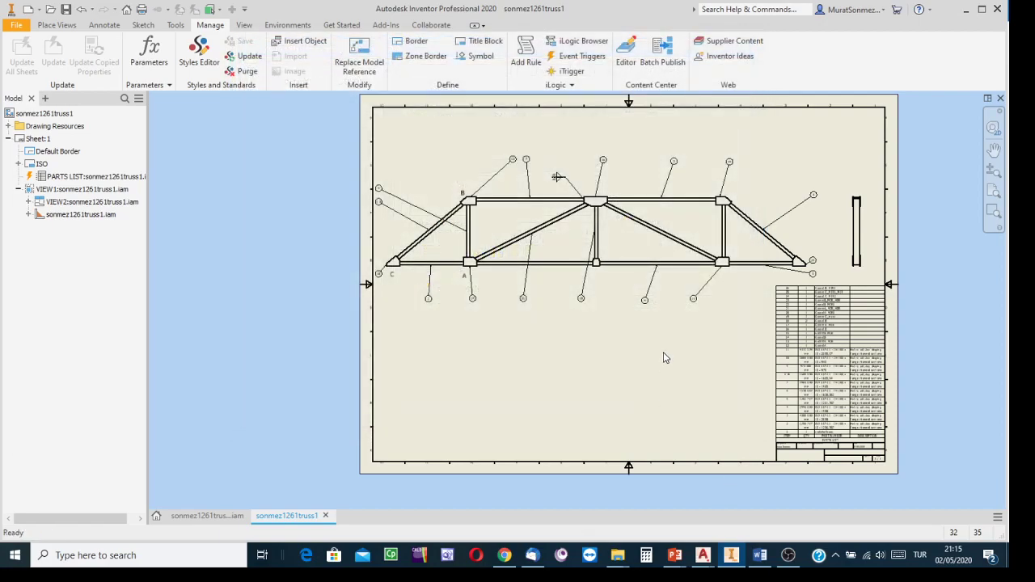
Dimension the truss's overall length in the front view between the outer corners of the two end gussets, placed below the balloons
scroll(481, 251, up, 3)
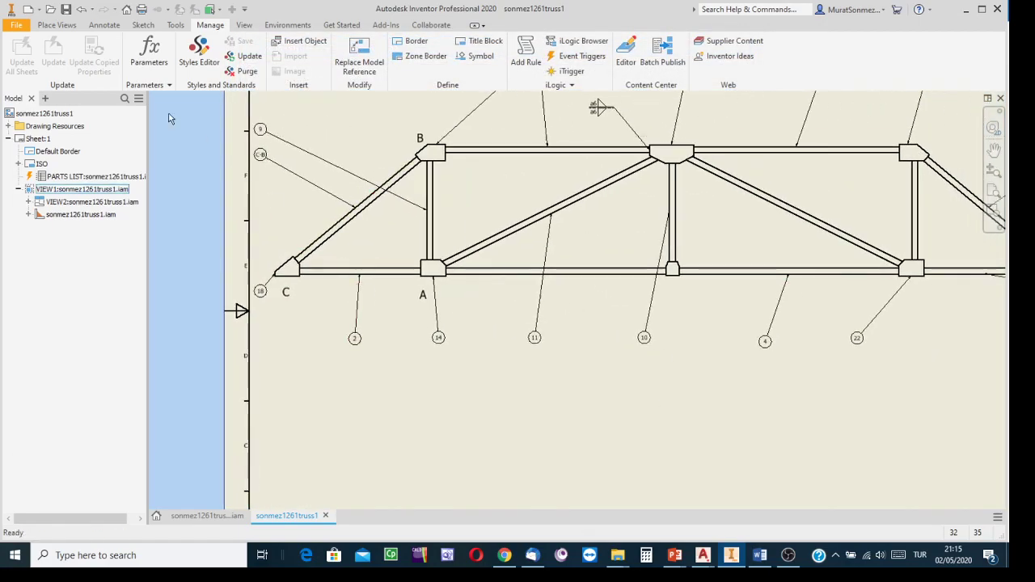
click(58, 25)
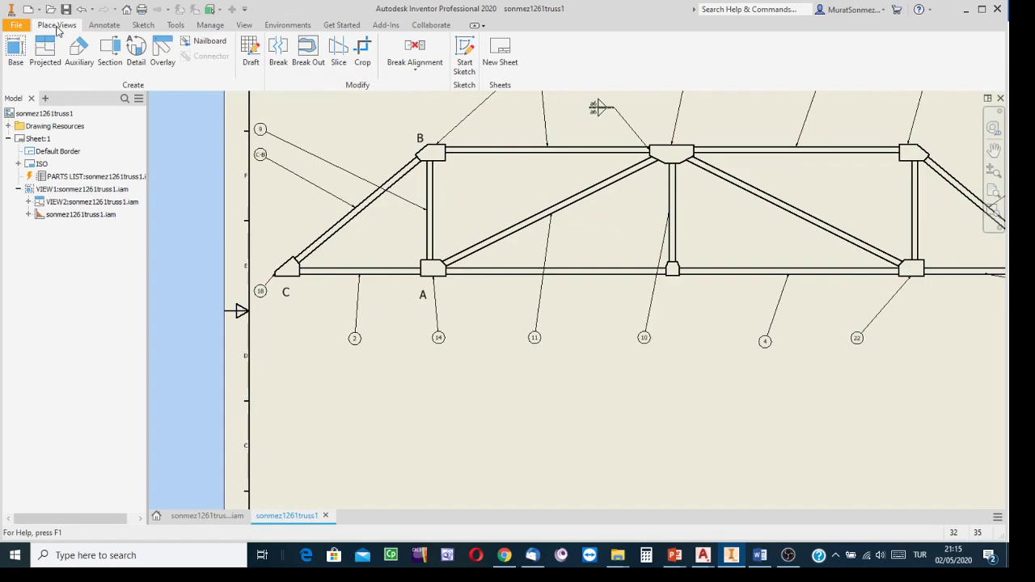
click(112, 28)
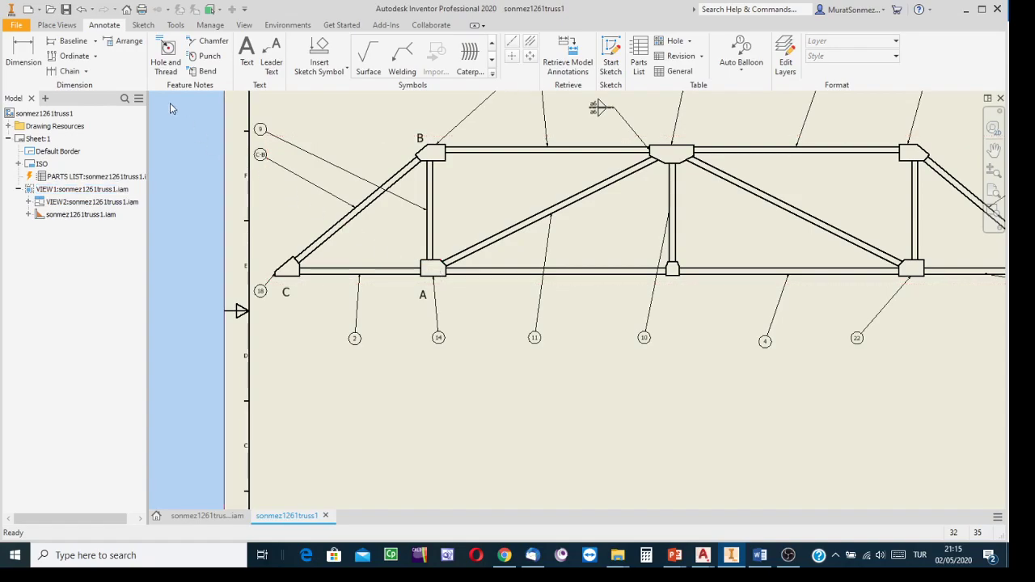
click(24, 52)
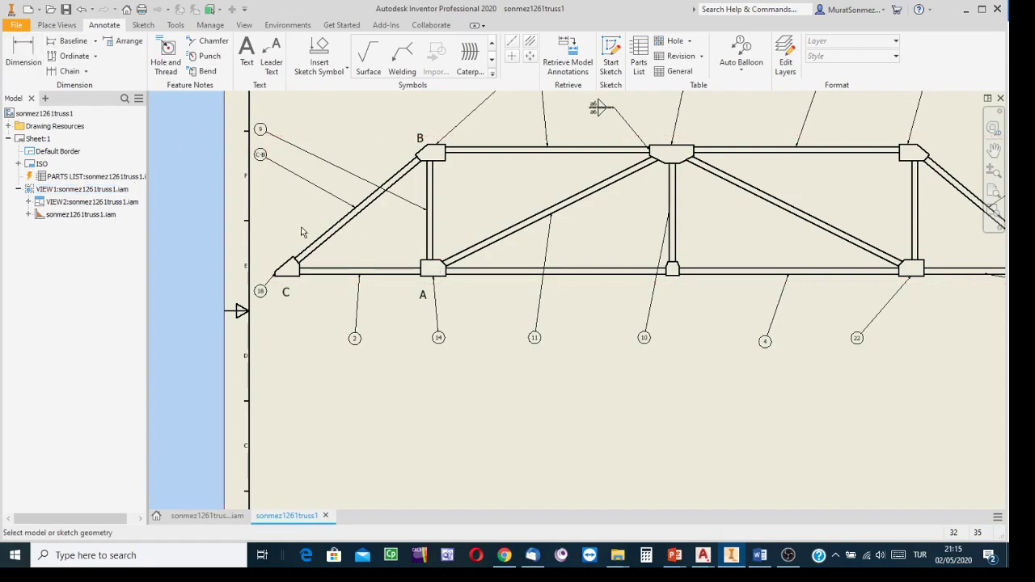
scroll(379, 309, up, 3)
middle_drag(418, 335, 384, 261)
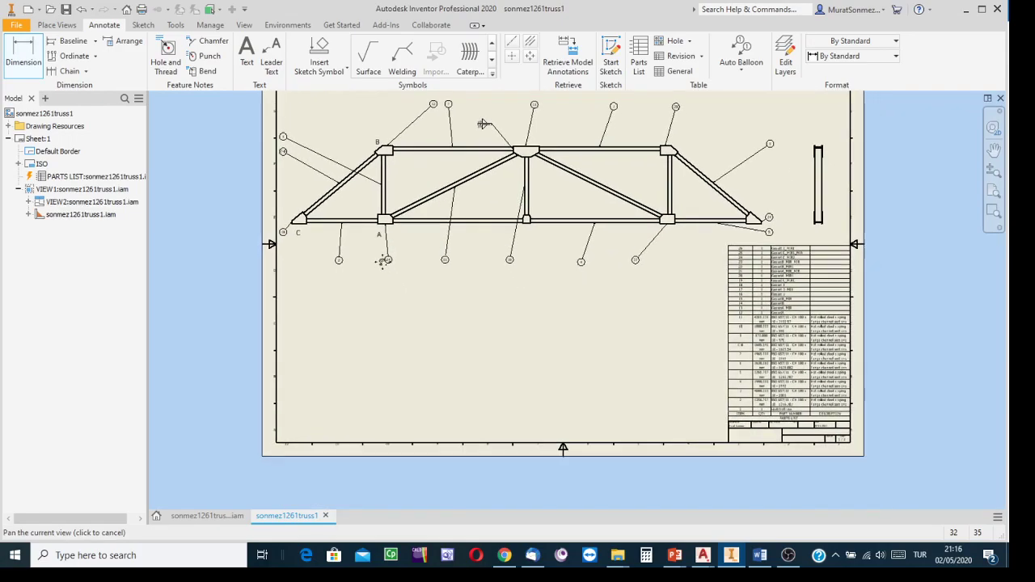
click(292, 224)
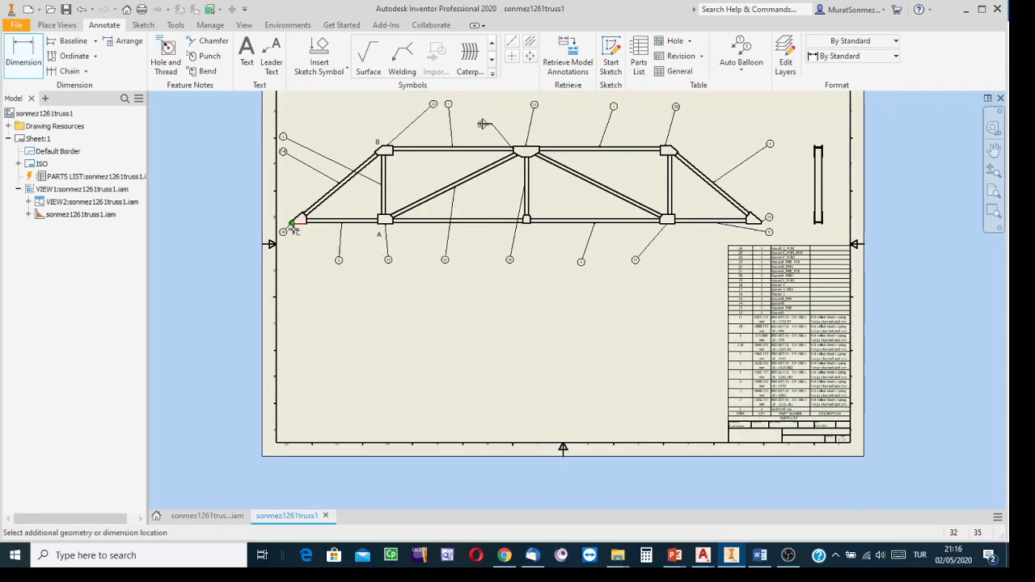
click(763, 236)
click(632, 304)
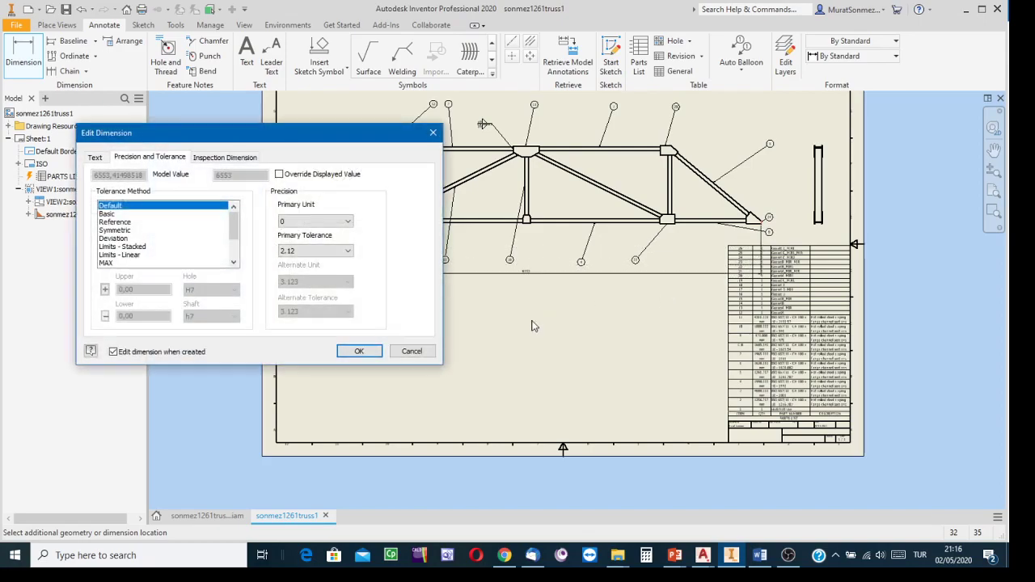
click(353, 353)
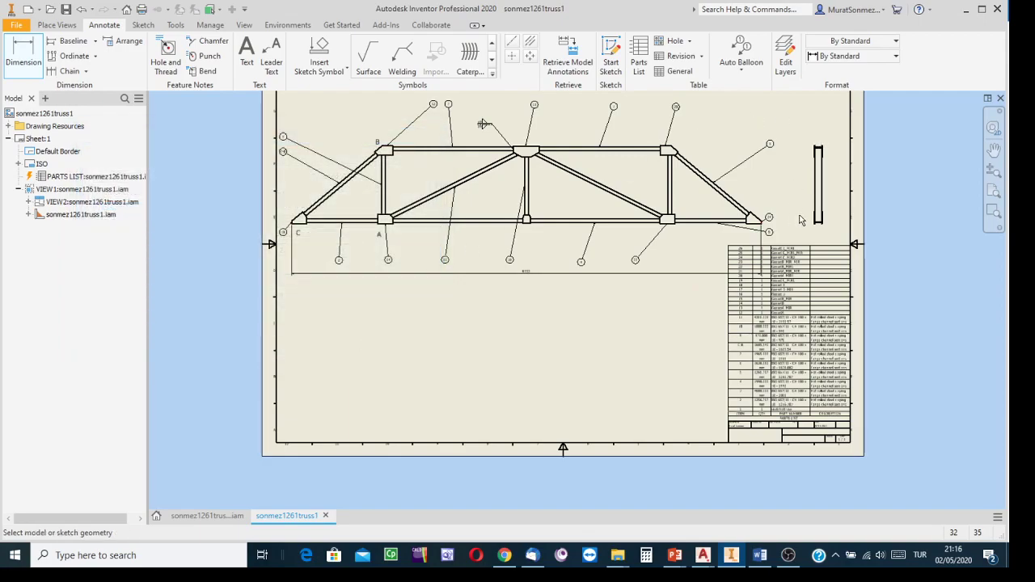
Dimension the truss's overall height in the side view, placing the vertical dimension between the two views
scroll(805, 223, up, 5)
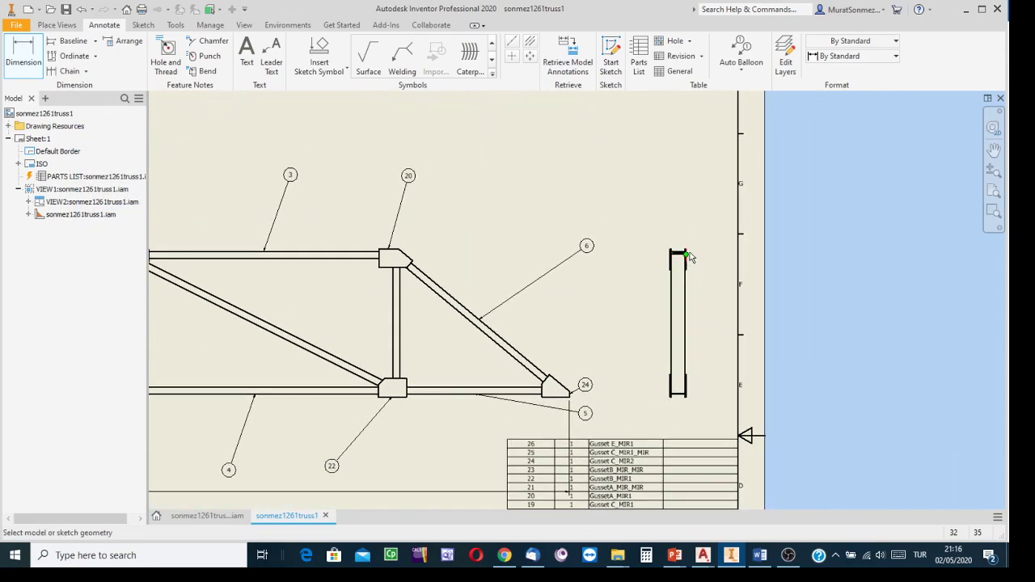
click(671, 252)
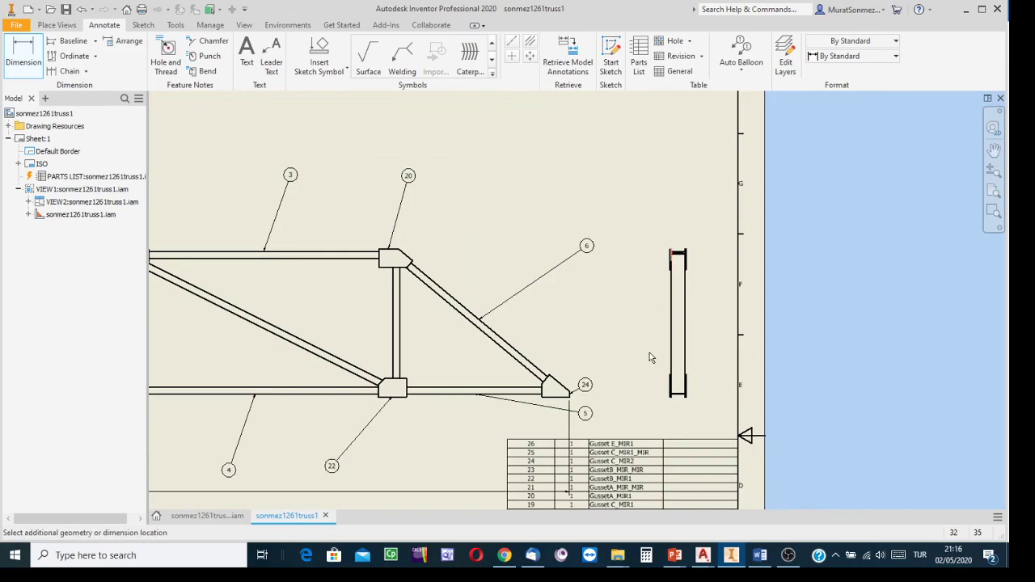
click(671, 397)
click(647, 387)
click(360, 353)
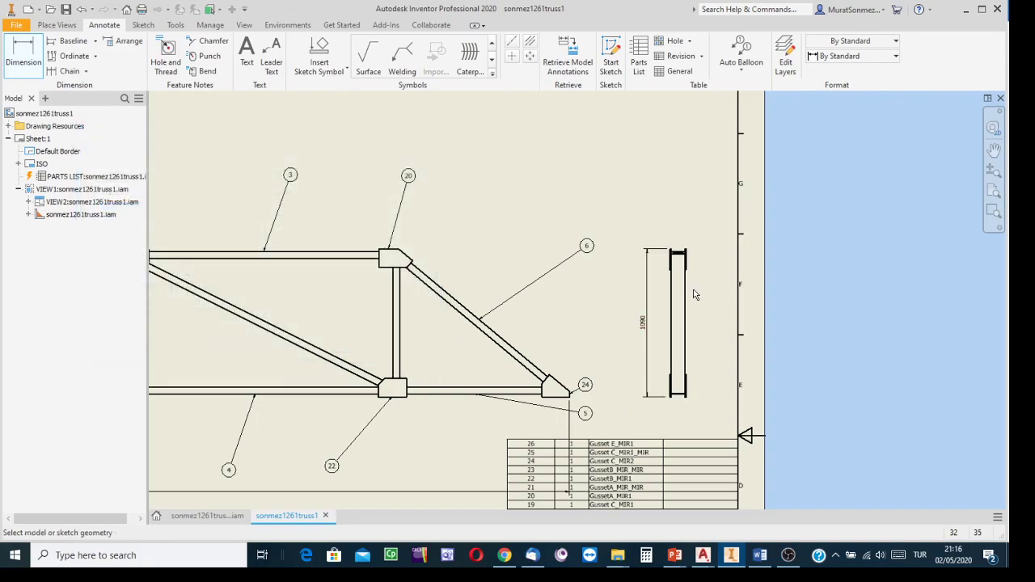
Dimension the truss's overall width across the outer gusset faces at the lower end of the side view
scroll(724, 361, up, 5)
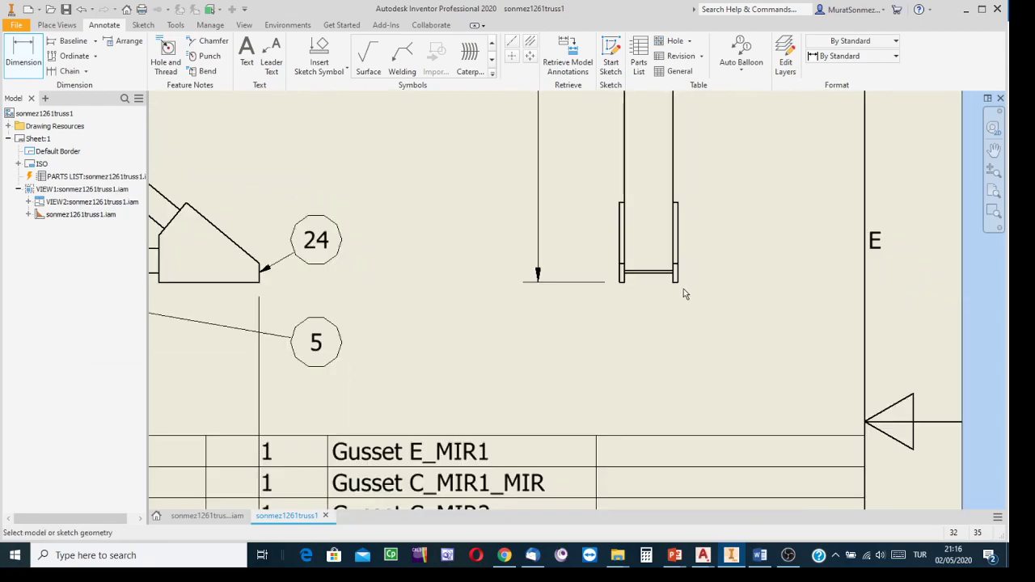
click(619, 285)
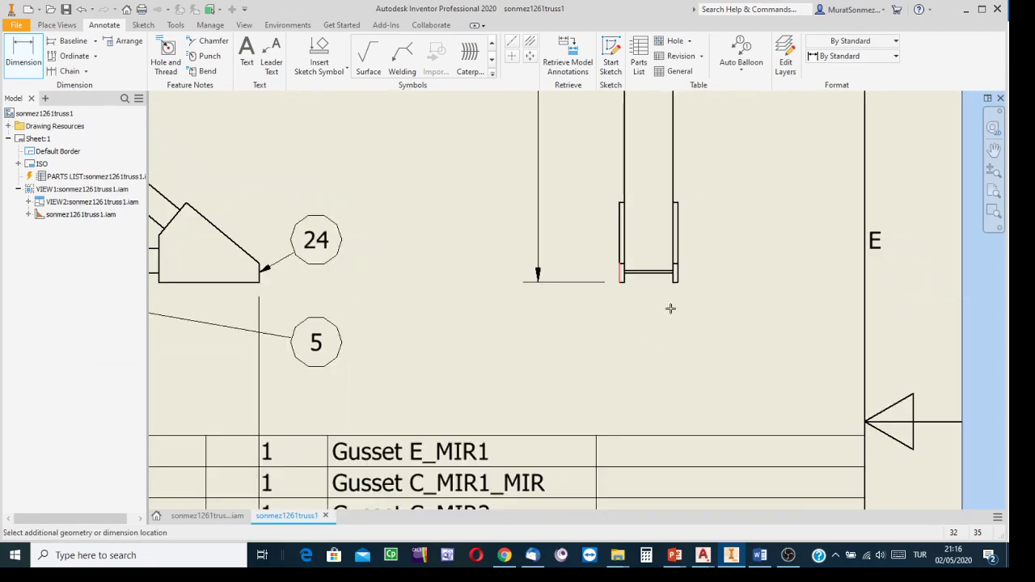
click(679, 282)
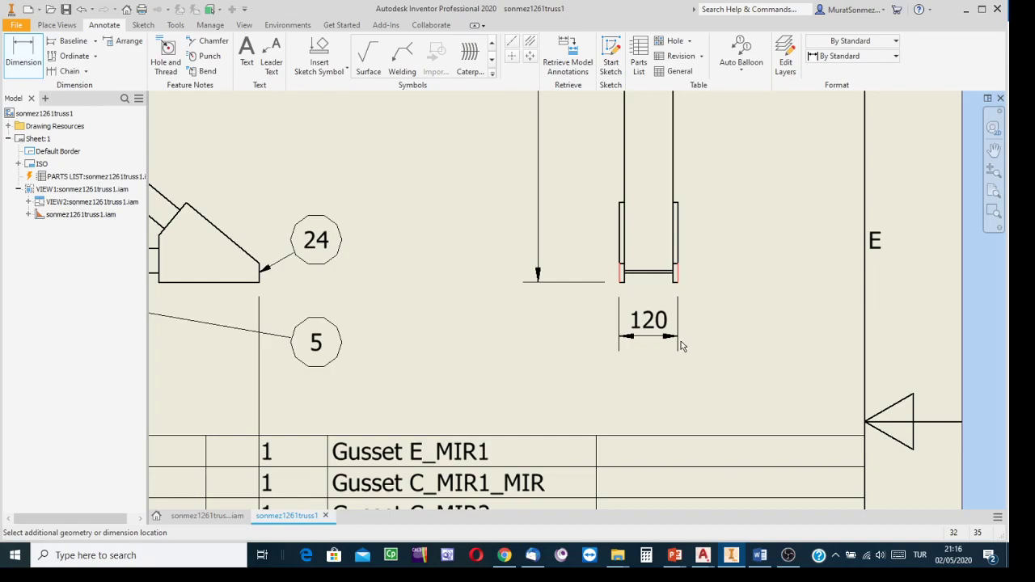
click(434, 335)
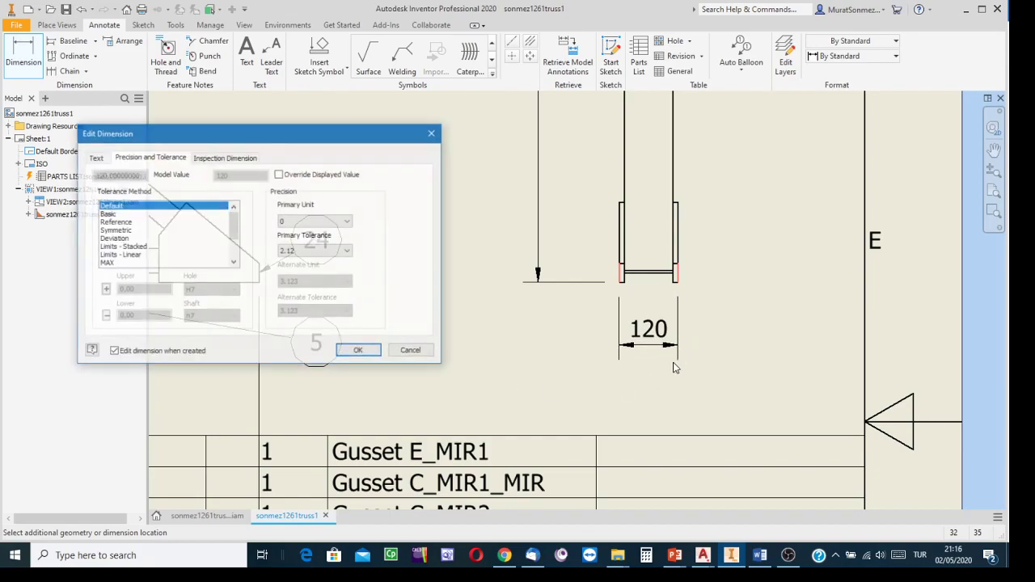
click(360, 349)
Add an angular dimension at joint C between the bottom chord and the inclined member C-B
scroll(389, 336, down, 5)
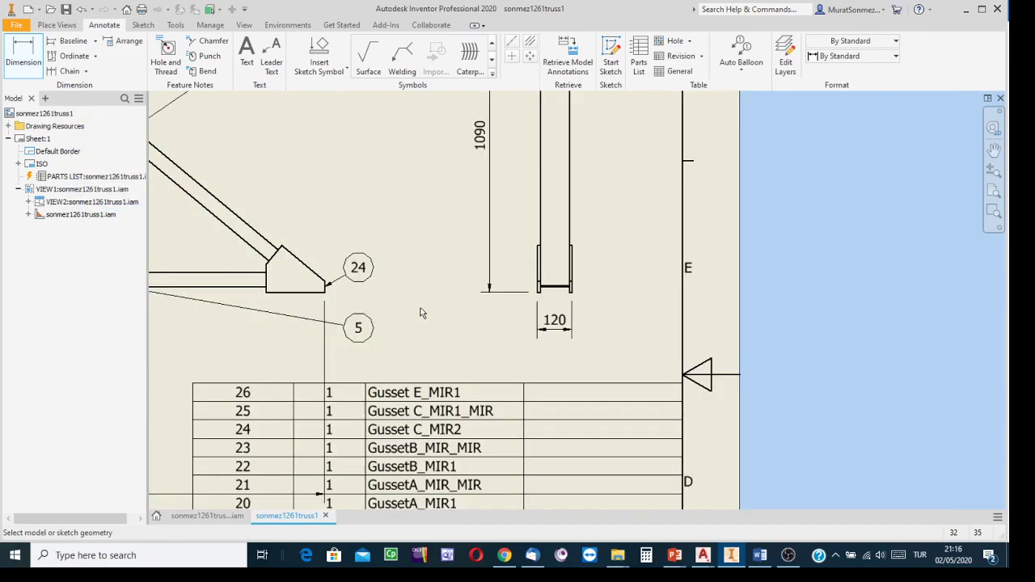
mouse_move(421, 316)
middle_down()
mouse_move(494, 336)
mouse_move(841, 337)
mouse_move(728, 339)
middle_up()
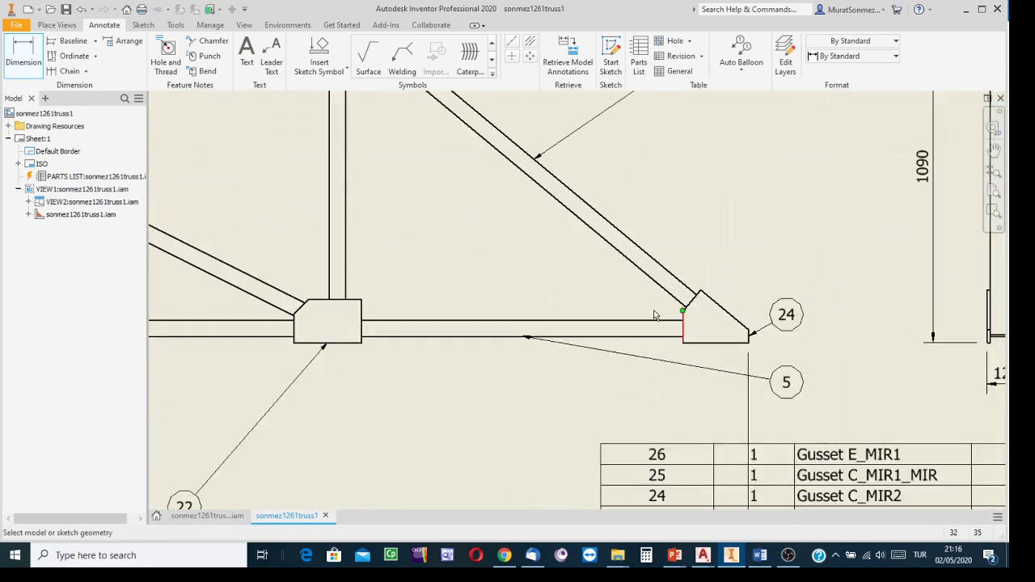
scroll(633, 299, down, 5)
middle_drag(633, 299, 745, 250)
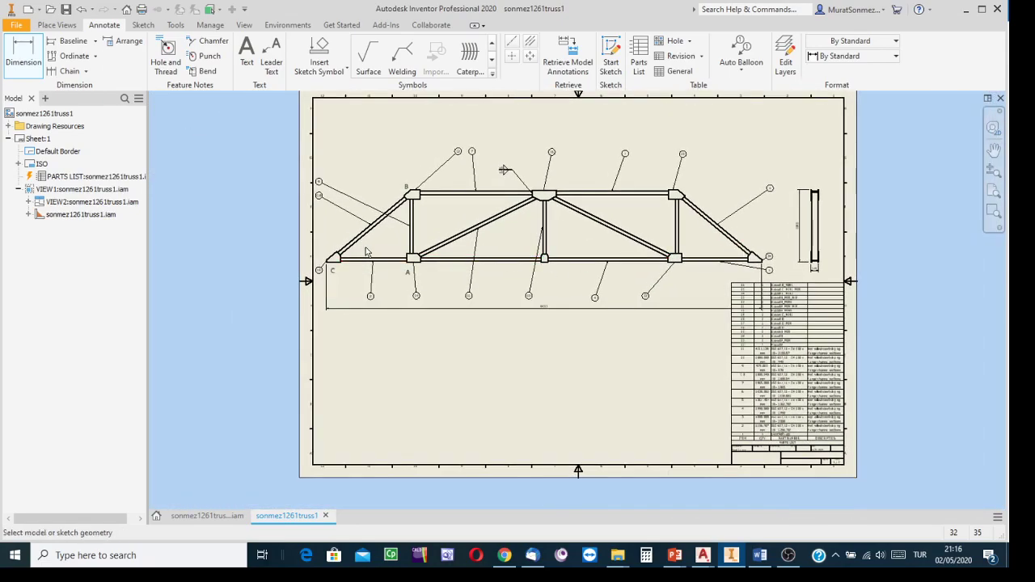
scroll(365, 252, up, 3)
scroll(340, 242, up, 3)
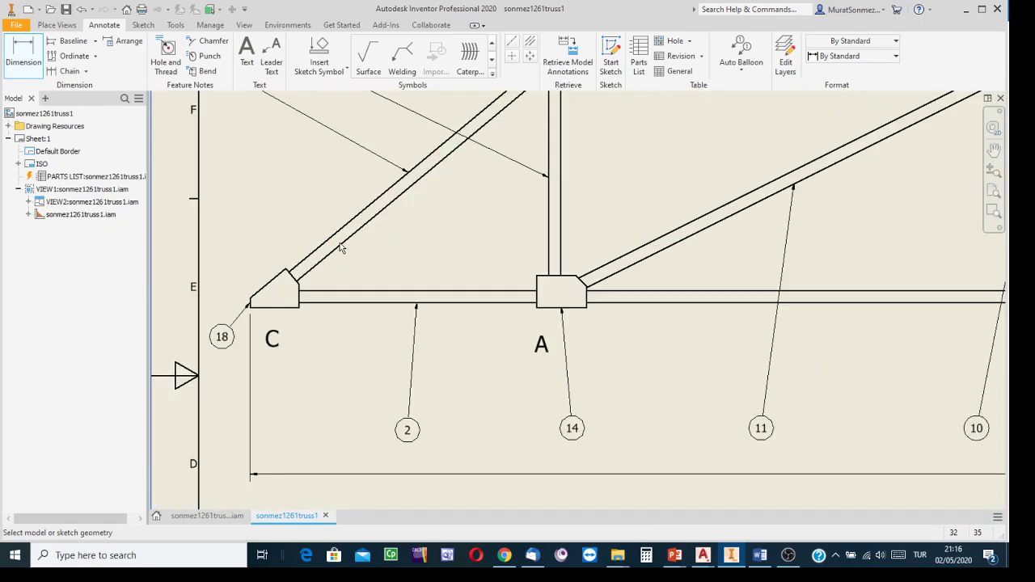
click(331, 291)
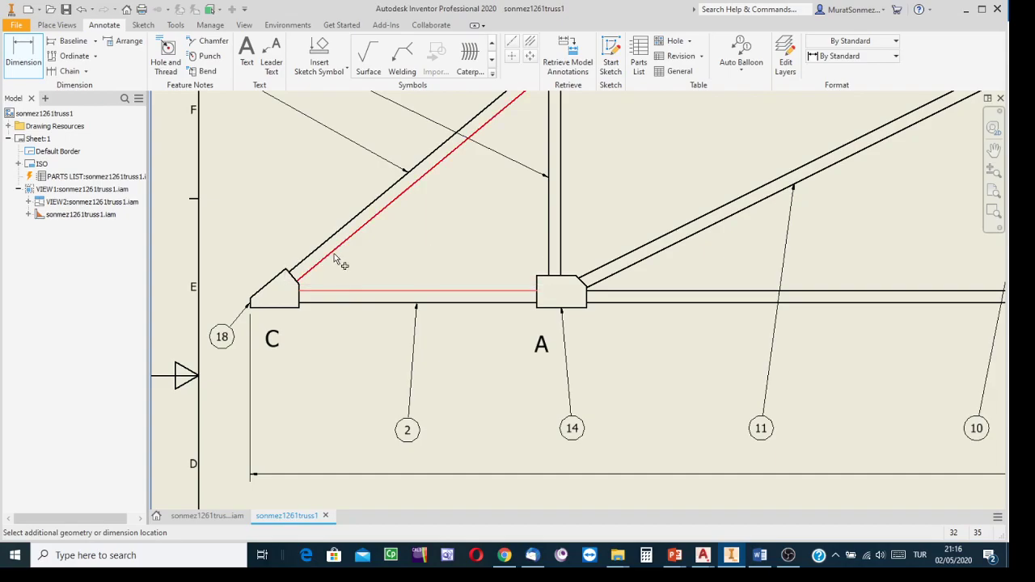
click(335, 256)
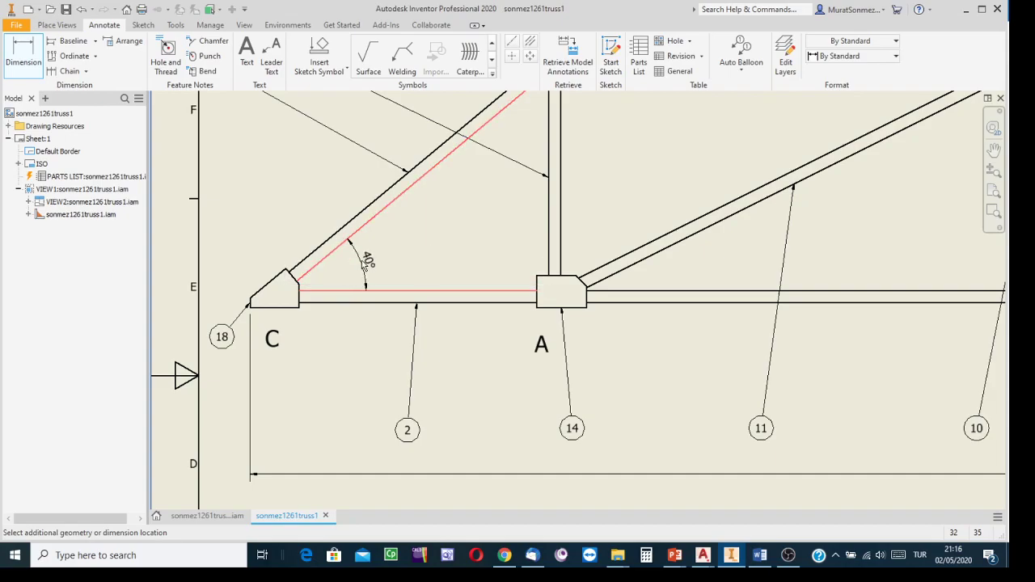
click(480, 280)
click(347, 353)
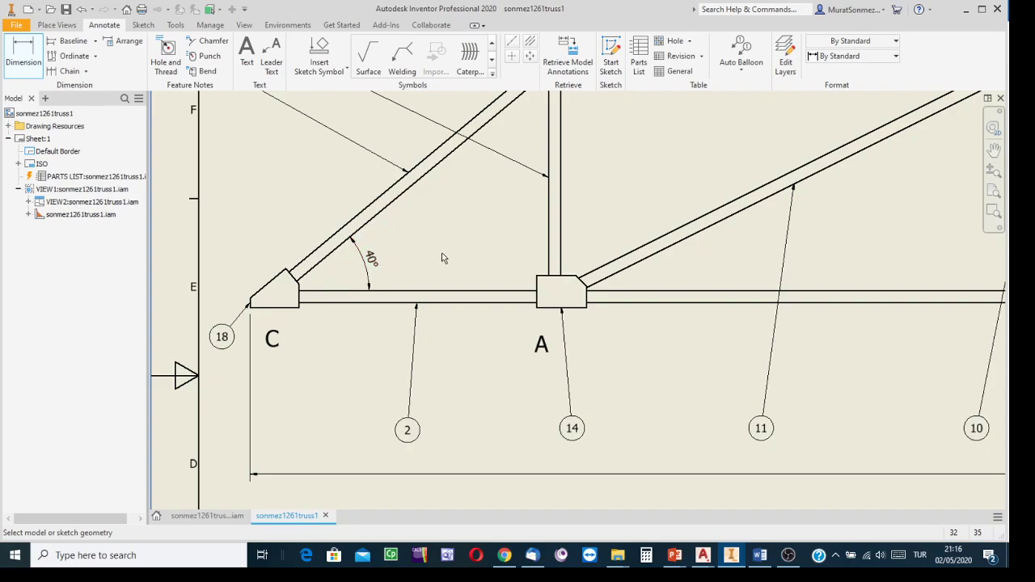
Add an angular dimension at joint A between the bottom chord and the diagonal member with balloon 11
scroll(442, 258, up, 3)
click(577, 276)
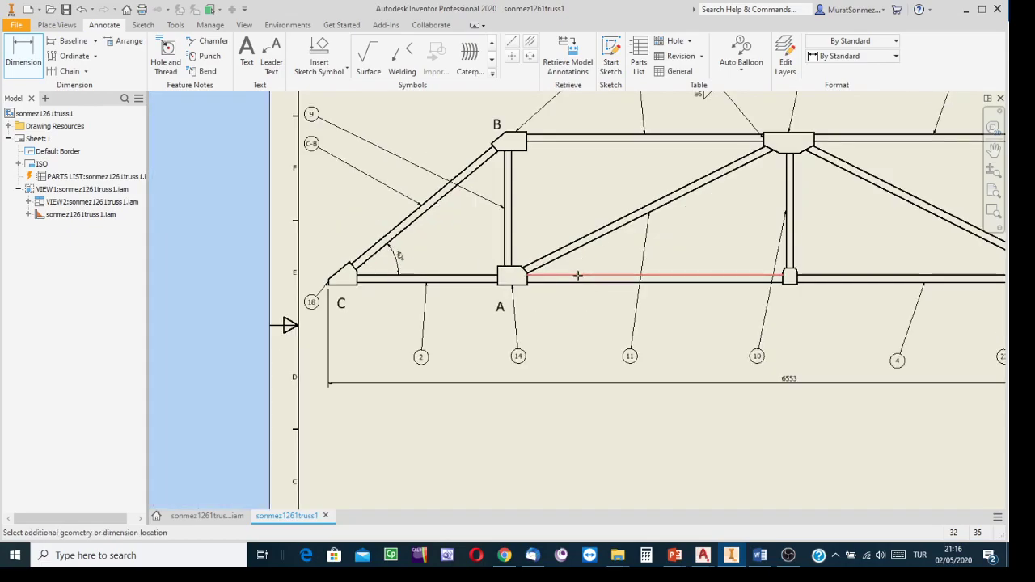
click(569, 251)
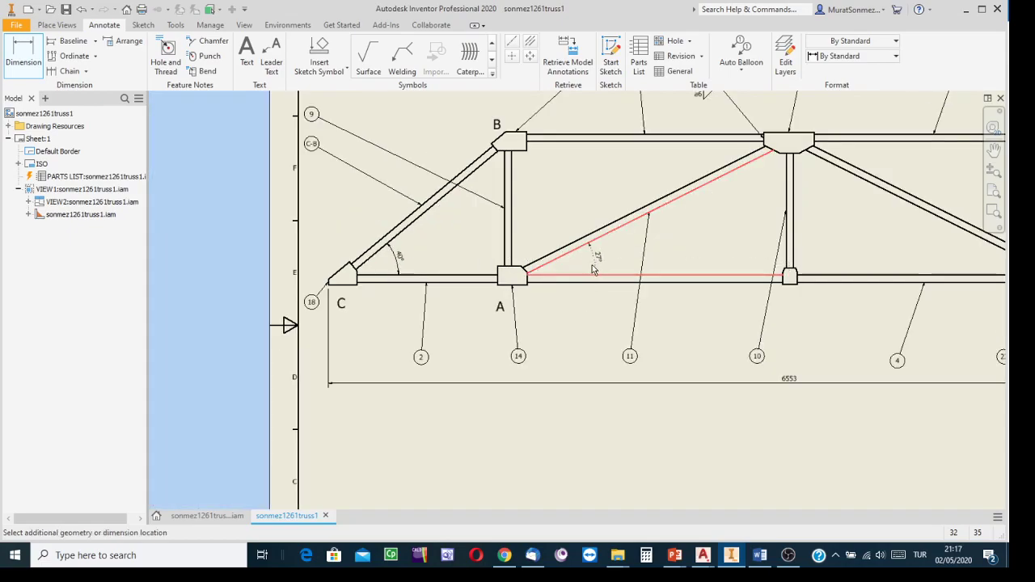
click(593, 270)
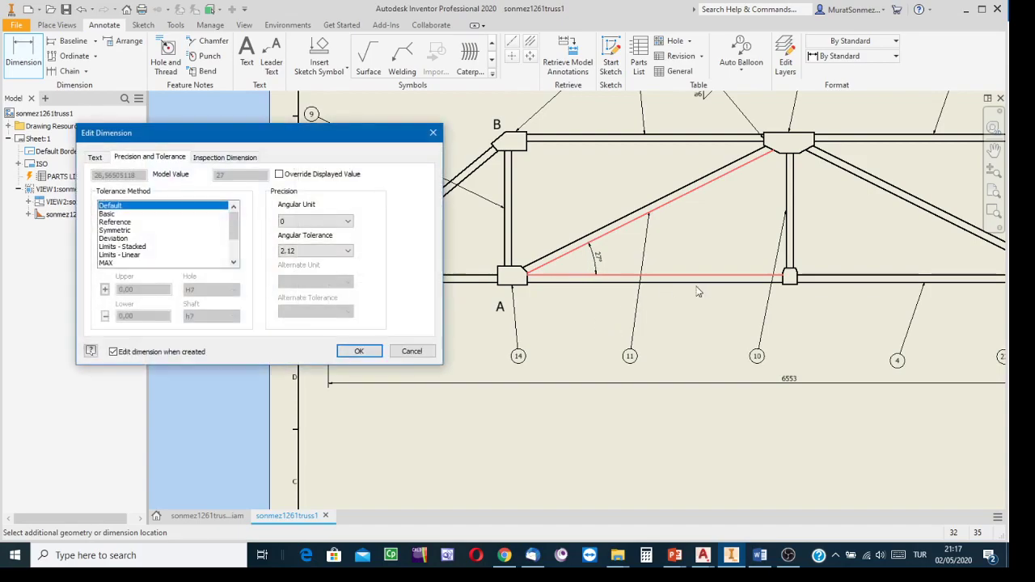
click(361, 351)
mouse_move(671, 231)
middle_down()
mouse_move(478, 257)
mouse_move(343, 288)
middle_up()
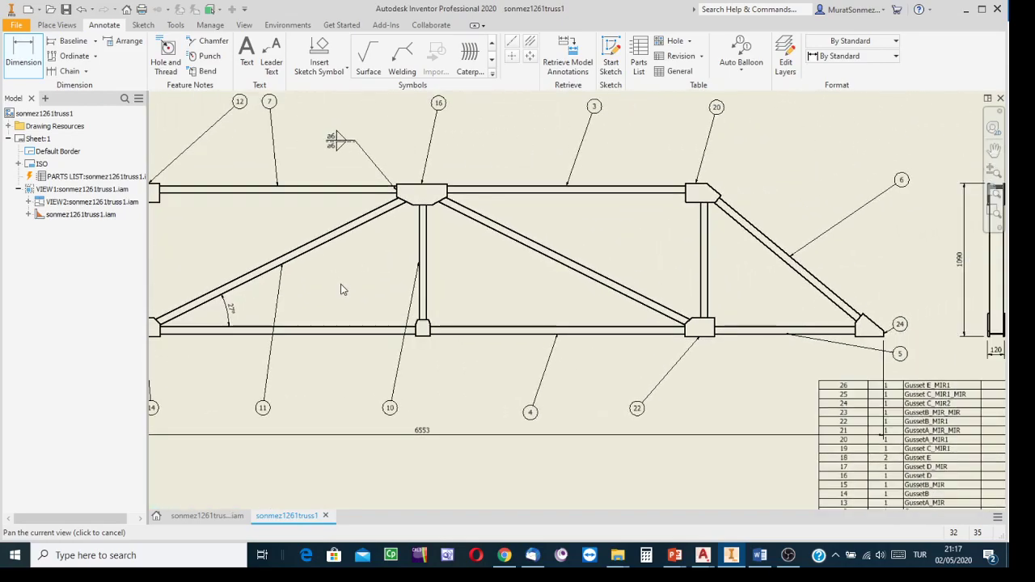